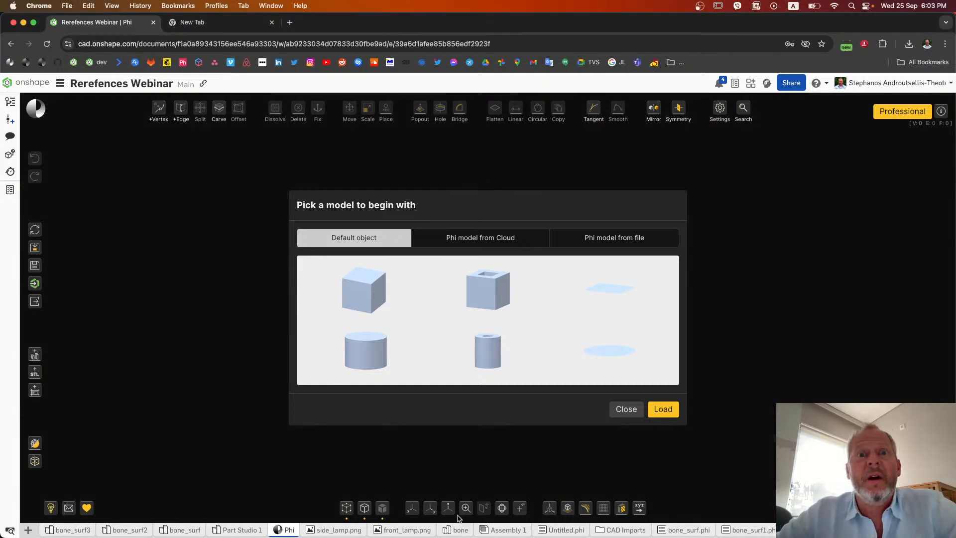
Step: Load the default solid cylinder with a height and diameter of 1 cm as the starting model
{"action": "mouse_move", "coordinate": [454, 535]}
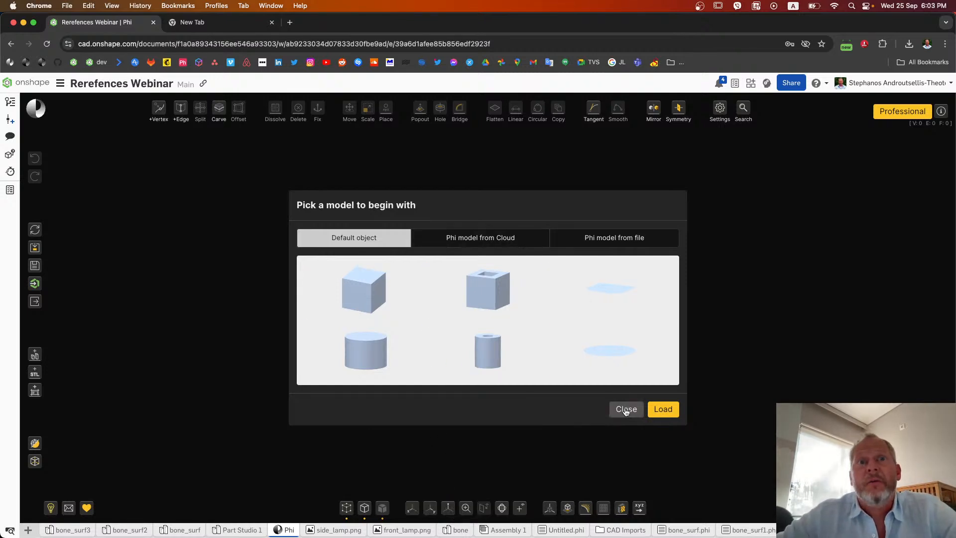
{"action": "left_click", "coordinate": [390, 341]}
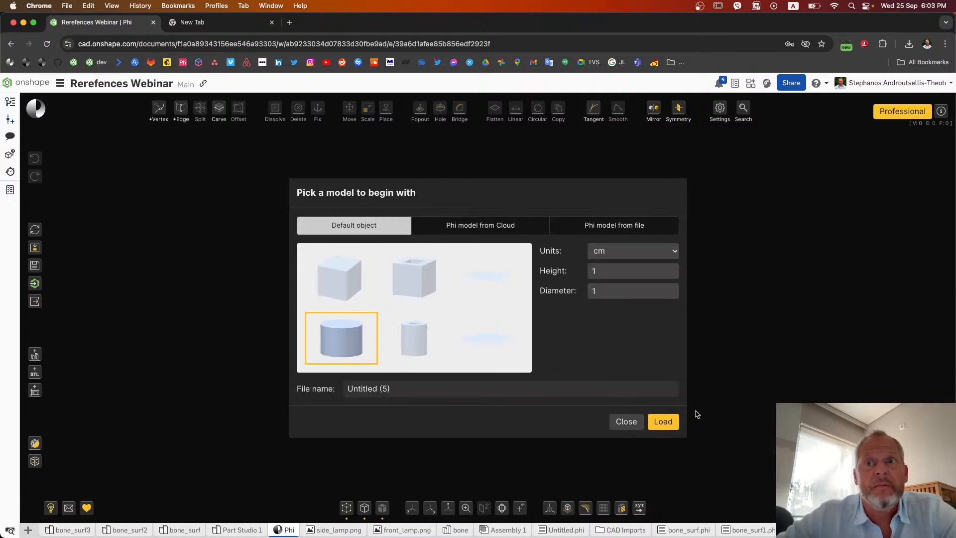
{"action": "left_click", "coordinate": [663, 421]}
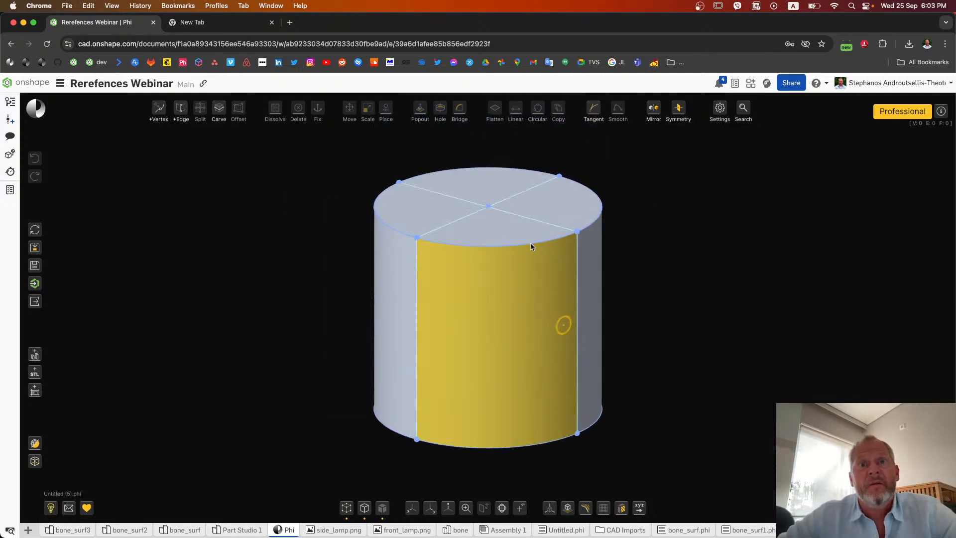
Step: Import the "bone" STL file as a reference model in centimeters
{"action": "scroll", "coordinate": [471, 301], "scroll_direction": "down", "scroll_amount": 5}
{"action": "left_click_drag", "start_coordinate": [467, 303], "coordinate": [184, 367]}
{"action": "mouse_move", "coordinate": [35, 374]}
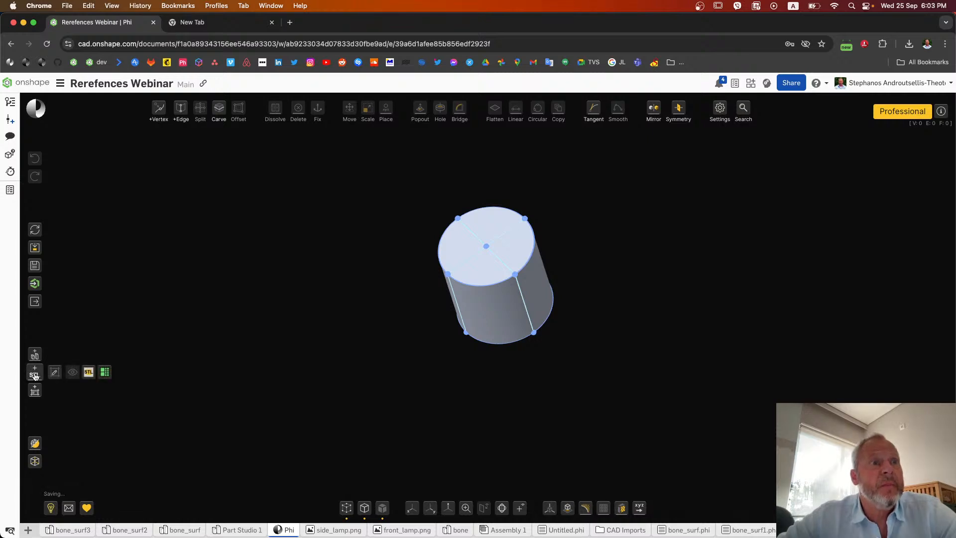
{"action": "left_click", "coordinate": [35, 374]}
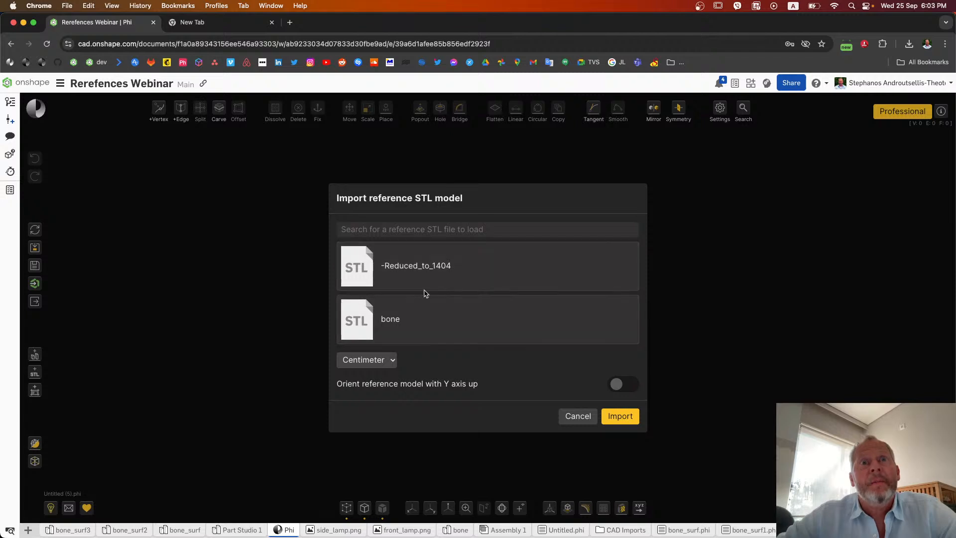
{"action": "left_click", "coordinate": [393, 324]}
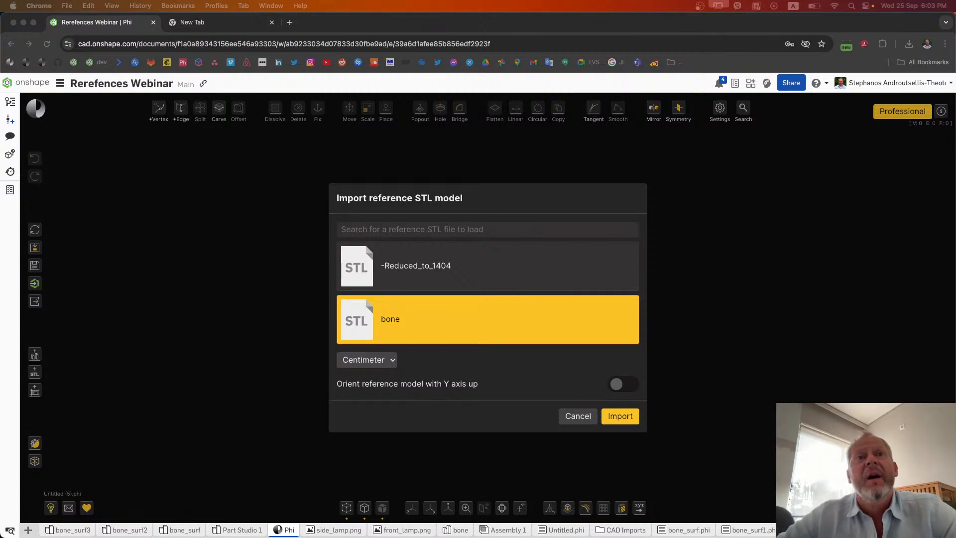
{"action": "left_click", "coordinate": [616, 417]}
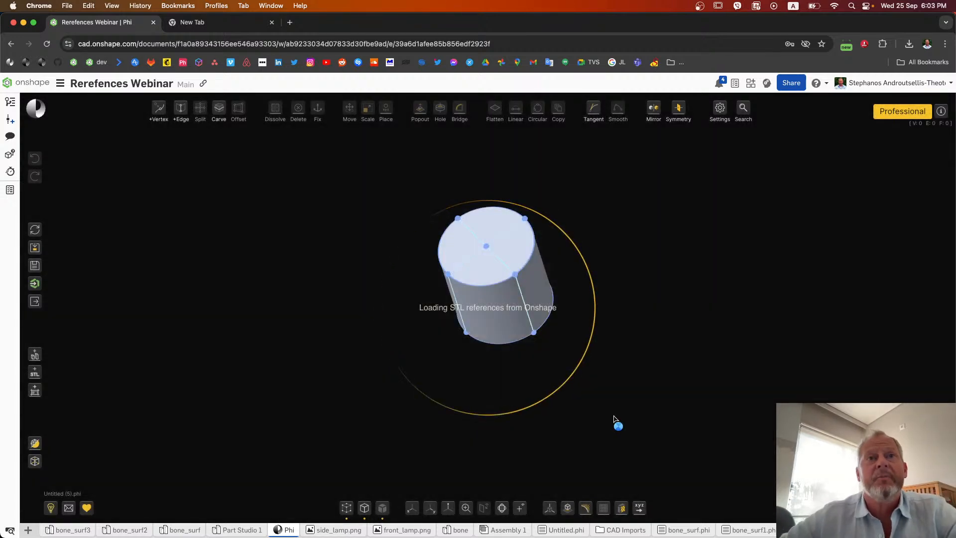
{"action": "right_click_drag", "start_coordinate": [616, 420], "coordinate": [525, 397]}
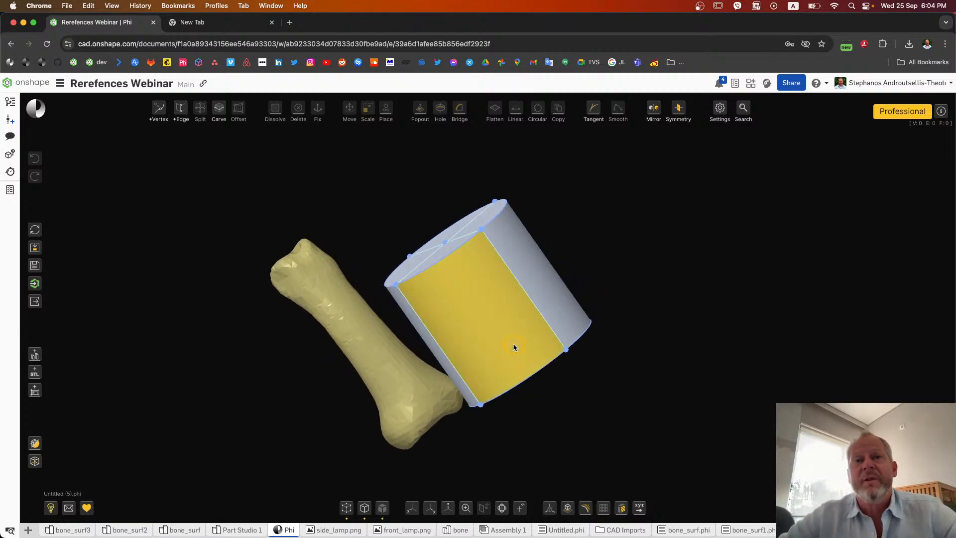
Step: Make reference objects transparent in the Phi settings
{"action": "left_click", "coordinate": [719, 108]}
{"action": "scroll", "coordinate": [537, 309], "scroll_direction": "down", "scroll_amount": 8}
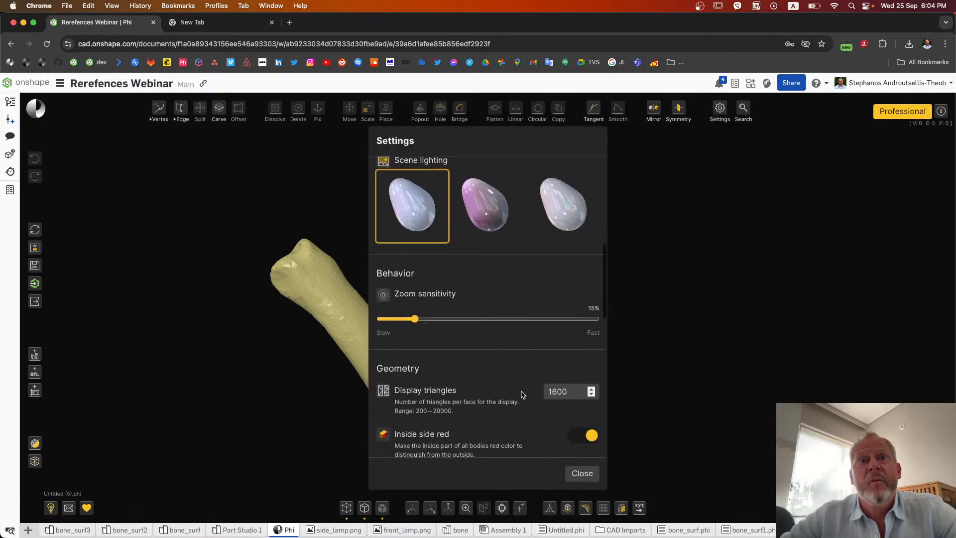
{"action": "scroll", "coordinate": [538, 308], "scroll_direction": "down", "scroll_amount": 3}
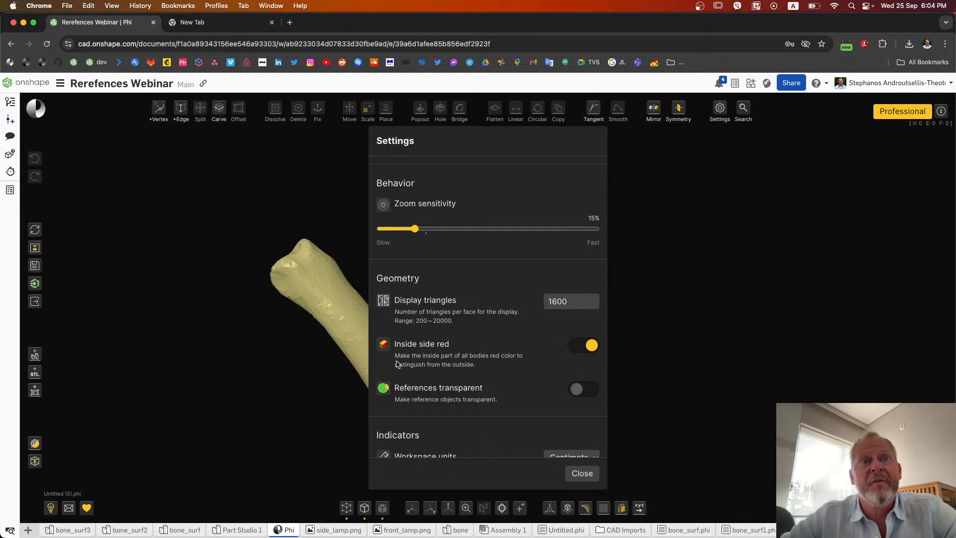
{"action": "left_click", "coordinate": [580, 390]}
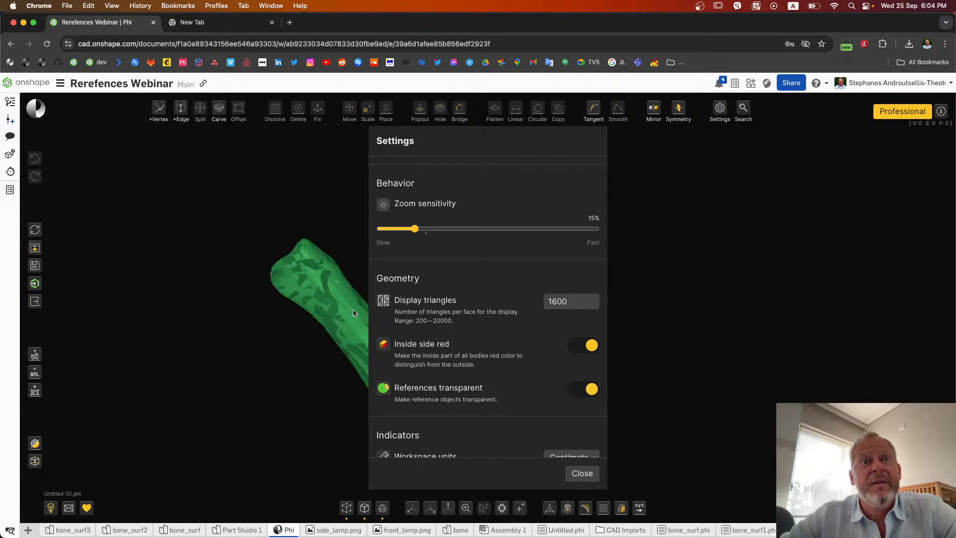
{"action": "left_click", "coordinate": [627, 402]}
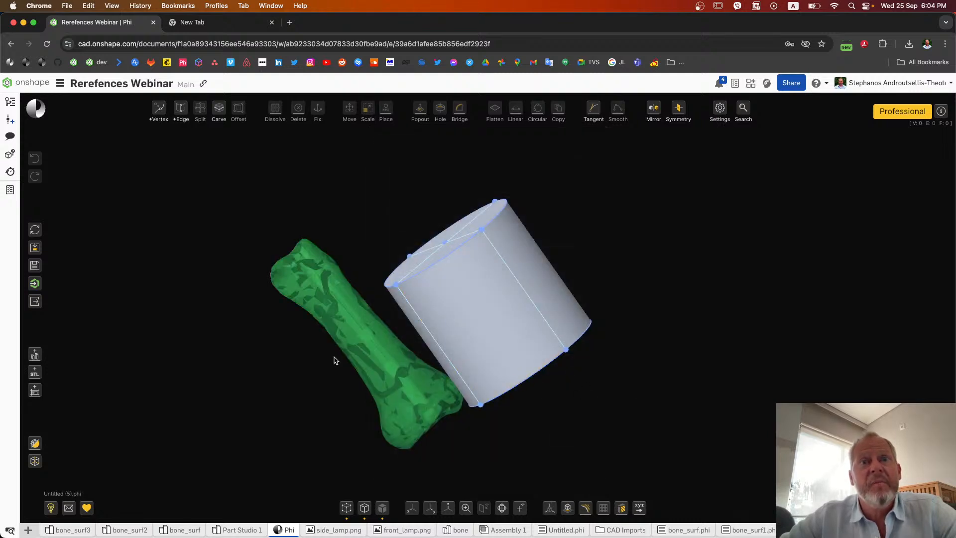
Step: Examine the transparent bone reference beside the cylinder from several sides
{"action": "right_click_drag", "start_coordinate": [307, 357], "coordinate": [305, 318]}
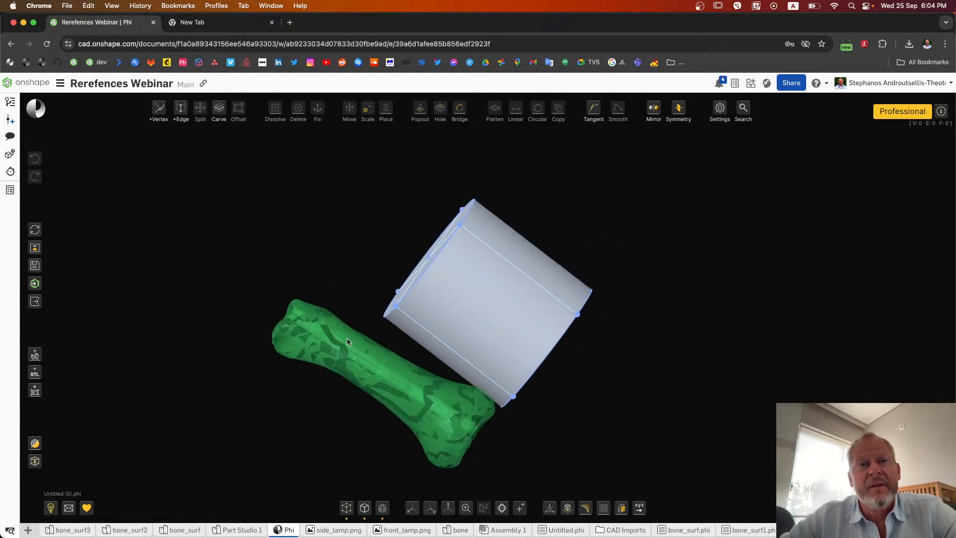
{"action": "right_click_drag", "start_coordinate": [422, 395], "coordinate": [443, 439]}
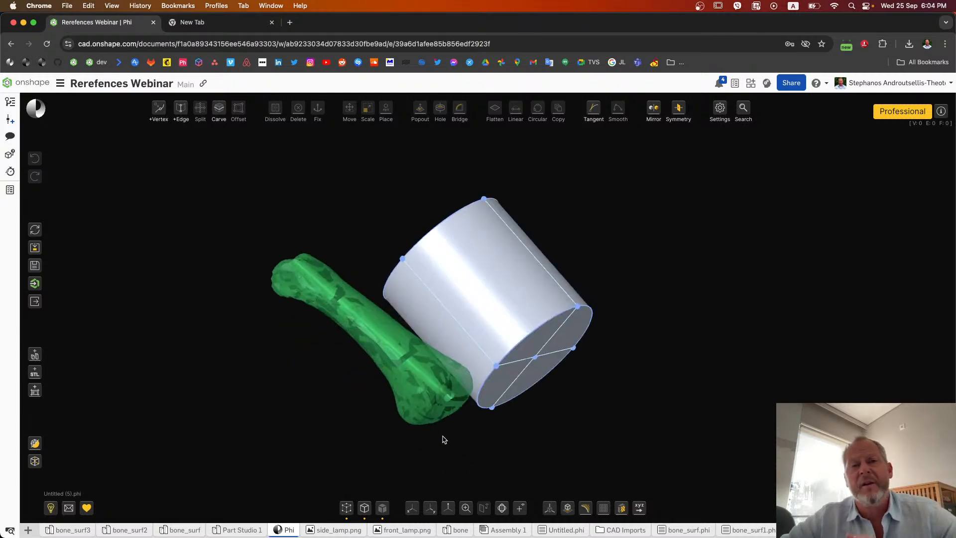
{"action": "scroll", "coordinate": [327, 337], "scroll_direction": "up", "scroll_amount": 6}
{"action": "right_click_drag", "start_coordinate": [324, 336], "coordinate": [330, 373]}
{"action": "scroll", "coordinate": [308, 348], "scroll_direction": "down", "scroll_amount": 5}
{"action": "scroll", "coordinate": [350, 370], "scroll_direction": "up", "scroll_amount": 6}
{"action": "scroll", "coordinate": [429, 335], "scroll_direction": "down", "scroll_amount": 5}
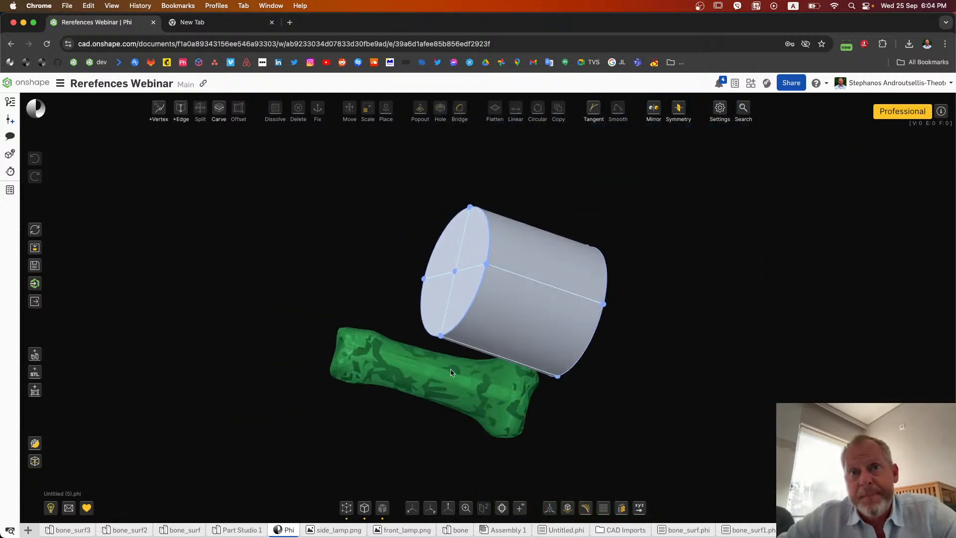
Step: Select the whole cylinder in a side view, shrink it, shift it onto the bone shaft and rotate it to follow the bone's slant
{"action": "left_click", "coordinate": [411, 507]}
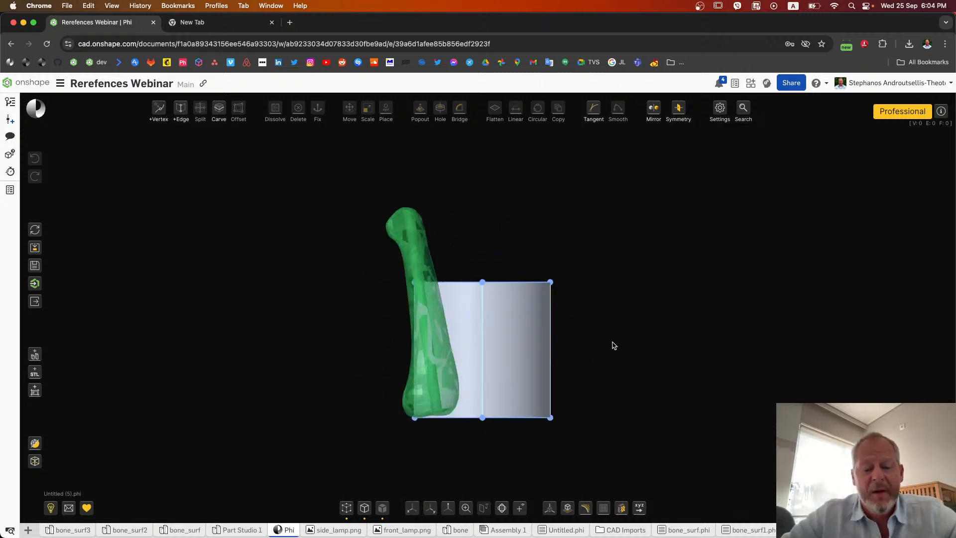
{"action": "key", "text": "super+a"}
{"action": "left_click_drag", "start_coordinate": [583, 351], "coordinate": [431, 315]}
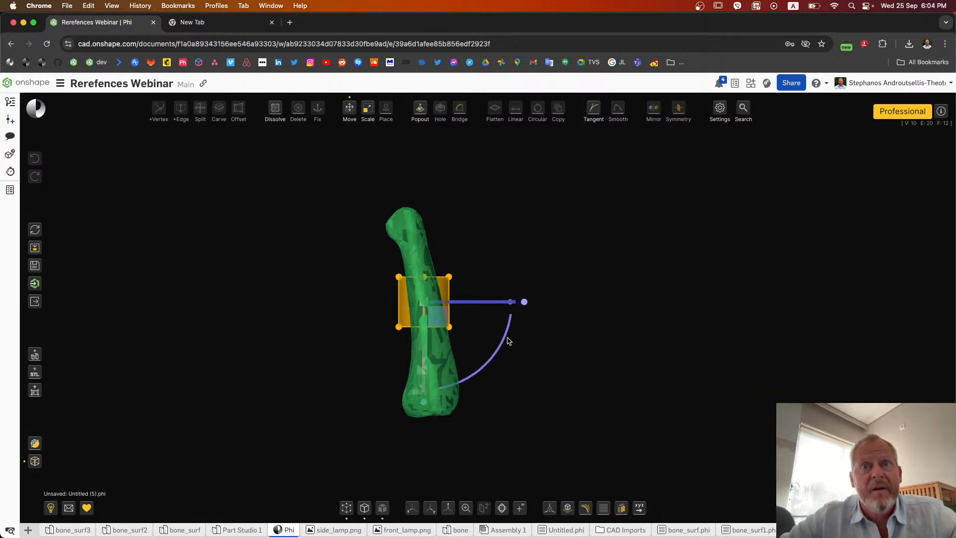
{"action": "left_click_drag", "start_coordinate": [502, 342], "coordinate": [508, 306]}
{"action": "left_click", "coordinate": [483, 280]}
{"action": "right_click_drag", "start_coordinate": [483, 279], "coordinate": [462, 282]}
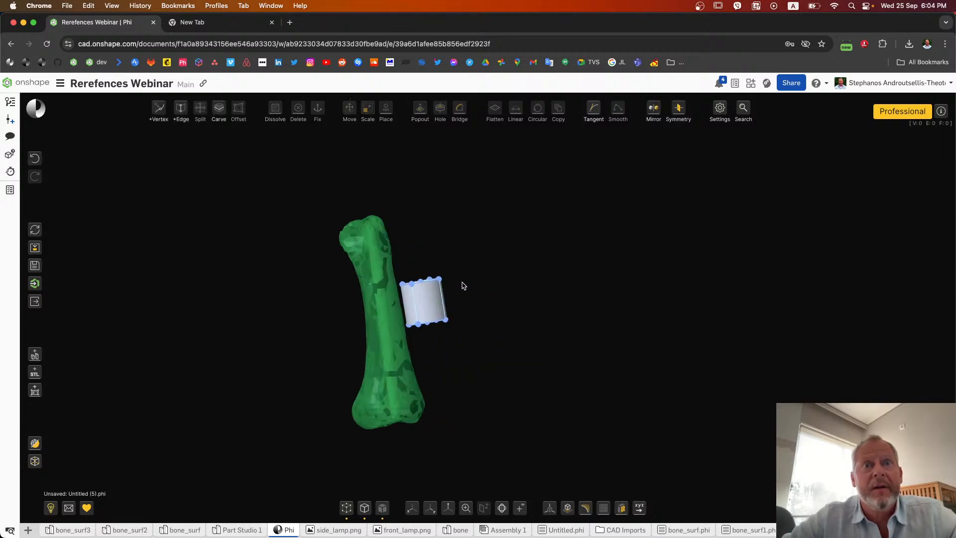
Step: Select the whole cylinder in the front view and move it sideways onto the middle of the bone shaft
{"action": "left_click", "coordinate": [431, 508]}
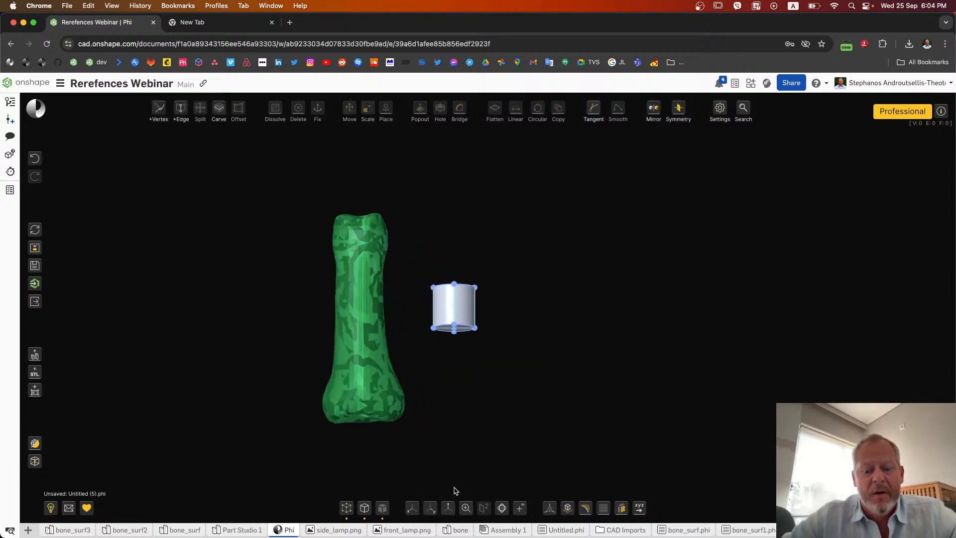
{"action": "key", "text": "super+a"}
{"action": "left_click_drag", "start_coordinate": [408, 309], "coordinate": [313, 322]}
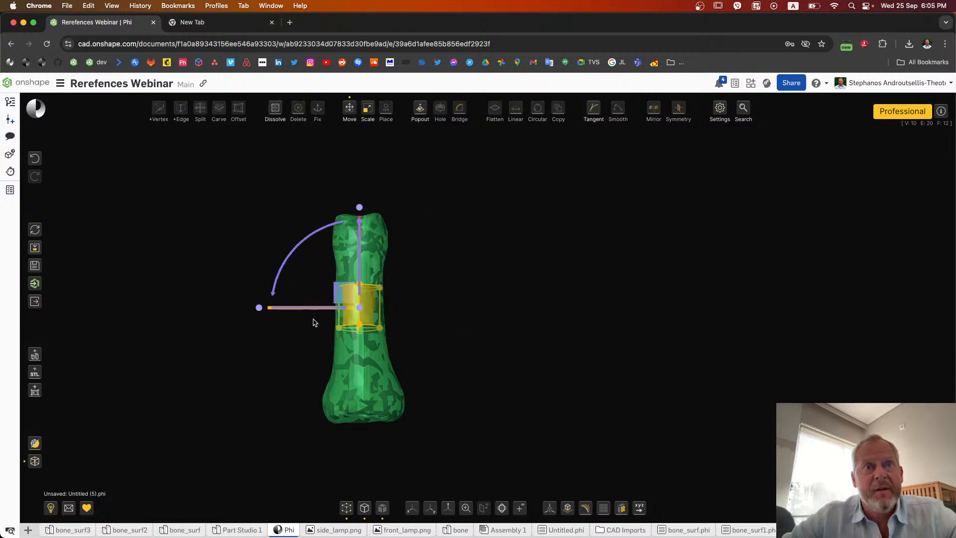
{"action": "left_click", "coordinate": [455, 302]}
{"action": "right_click_drag", "start_coordinate": [455, 301], "coordinate": [495, 330]}
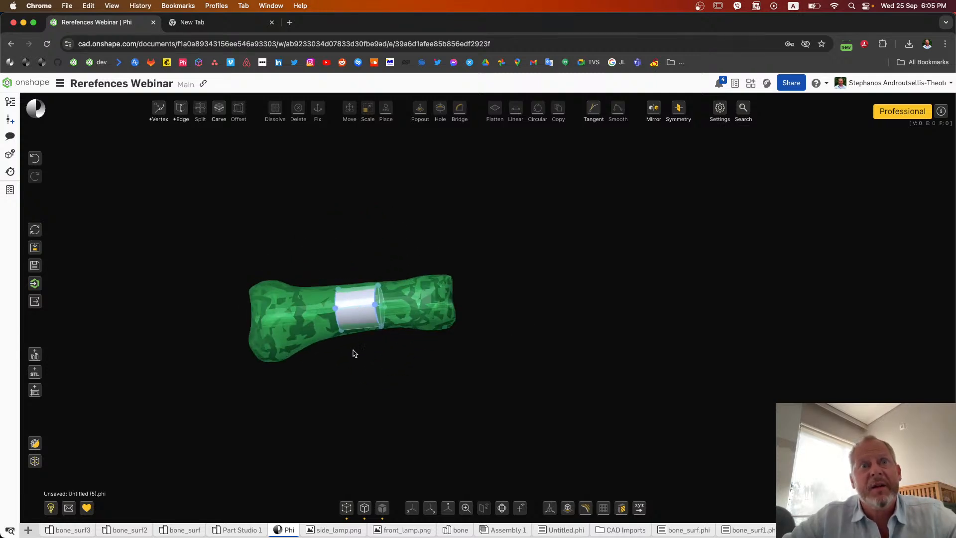
Step: Select the cylinder's upper end in the side view, shift it slightly up along the bone and scale it narrower
{"action": "left_click", "coordinate": [413, 508]}
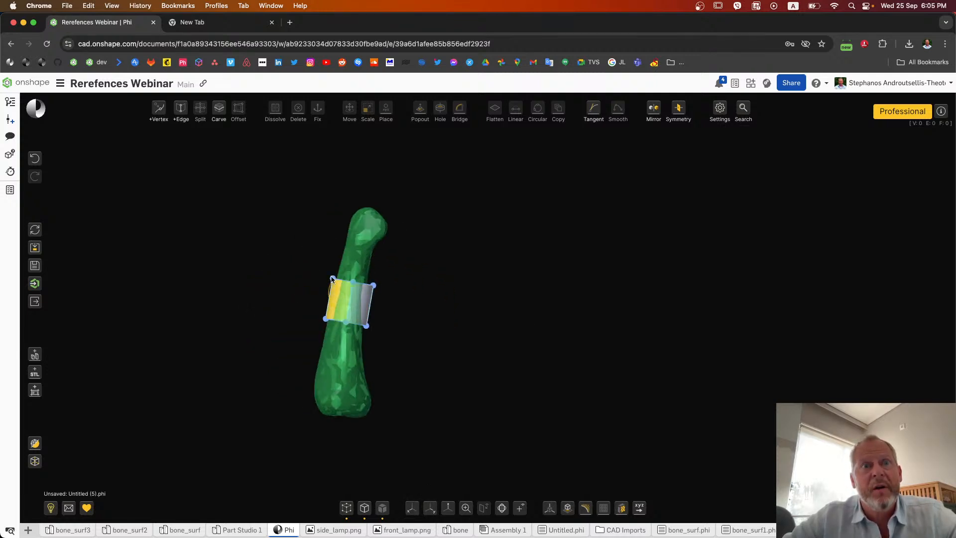
{"action": "scroll", "coordinate": [334, 290], "scroll_direction": "up", "scroll_amount": 5}
{"action": "left_click_drag", "start_coordinate": [273, 250], "coordinate": [463, 303]}
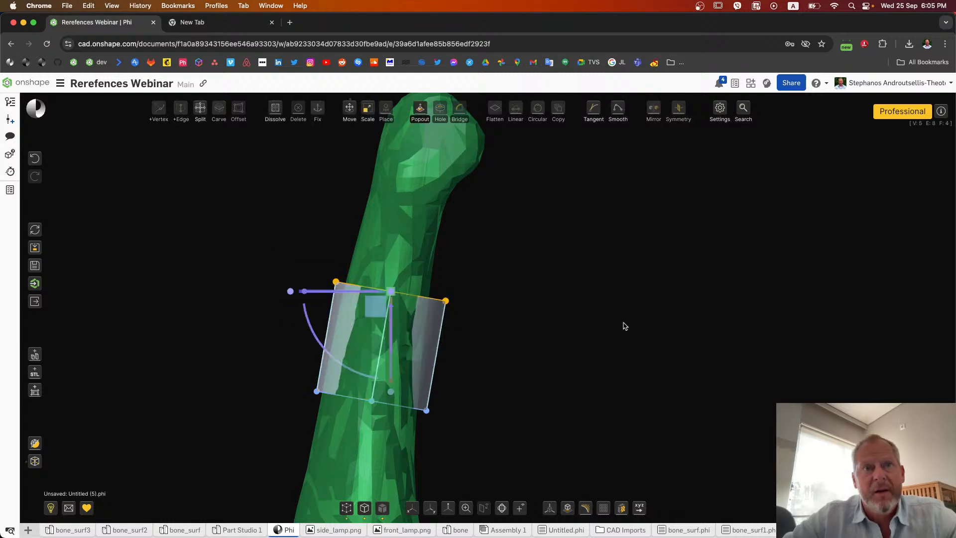
{"action": "left_click_drag", "start_coordinate": [370, 306], "coordinate": [372, 302]}
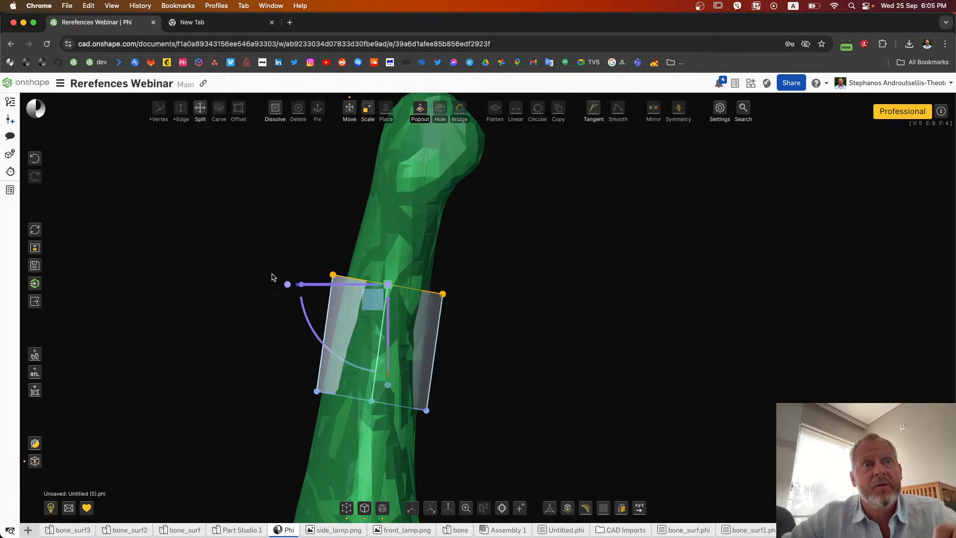
{"action": "left_click_drag", "start_coordinate": [287, 288], "coordinate": [315, 303]}
{"action": "right_click_drag", "start_coordinate": [456, 261], "coordinate": [392, 260]}
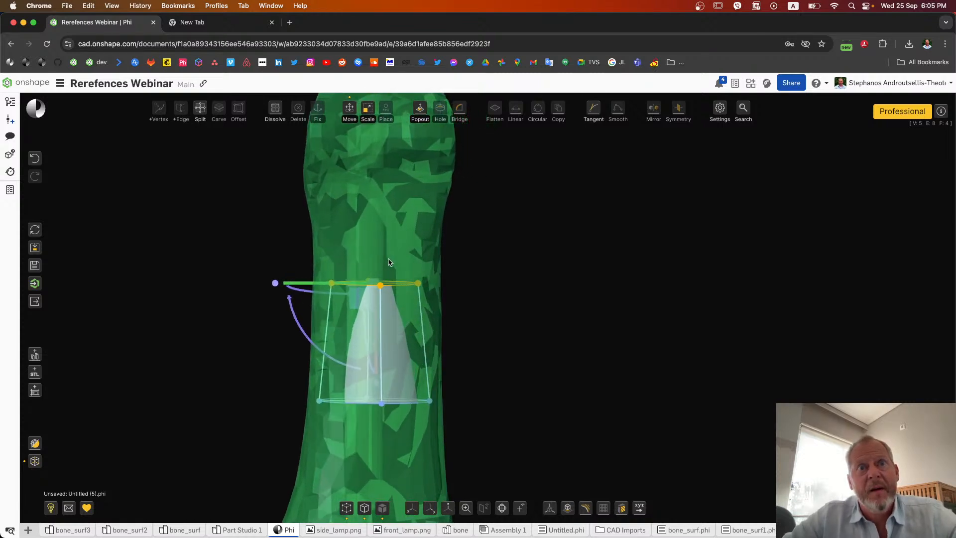
{"action": "left_click", "coordinate": [452, 277]}
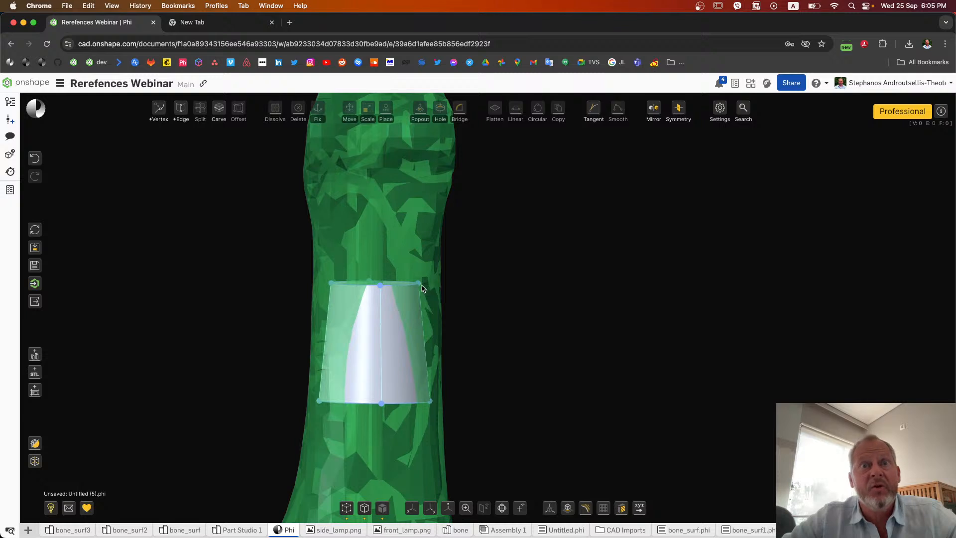
Step: Pull one side vertex of the cylinder's upper end outward to the bone's outline
{"action": "left_click_drag", "start_coordinate": [417, 286], "coordinate": [446, 285]}
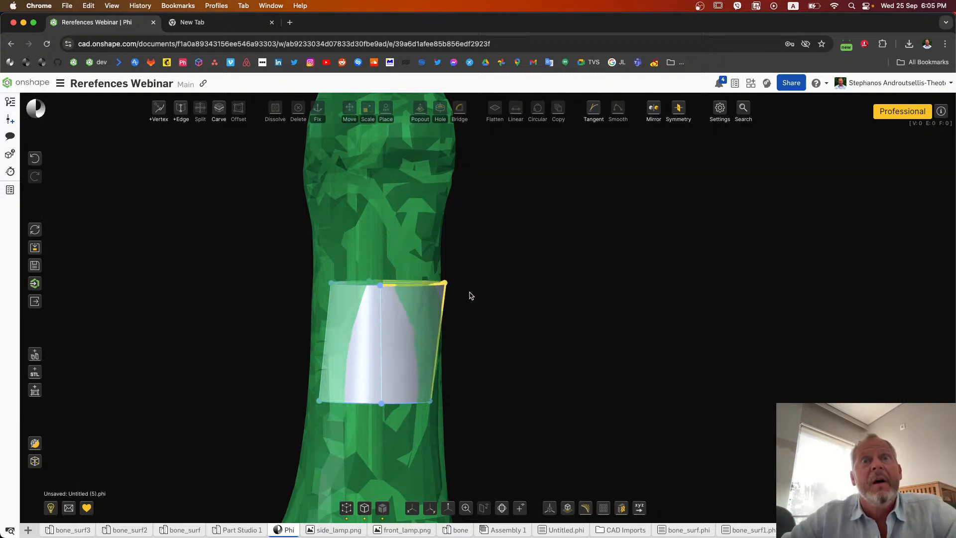
{"action": "right_click_drag", "start_coordinate": [531, 294], "coordinate": [540, 320]}
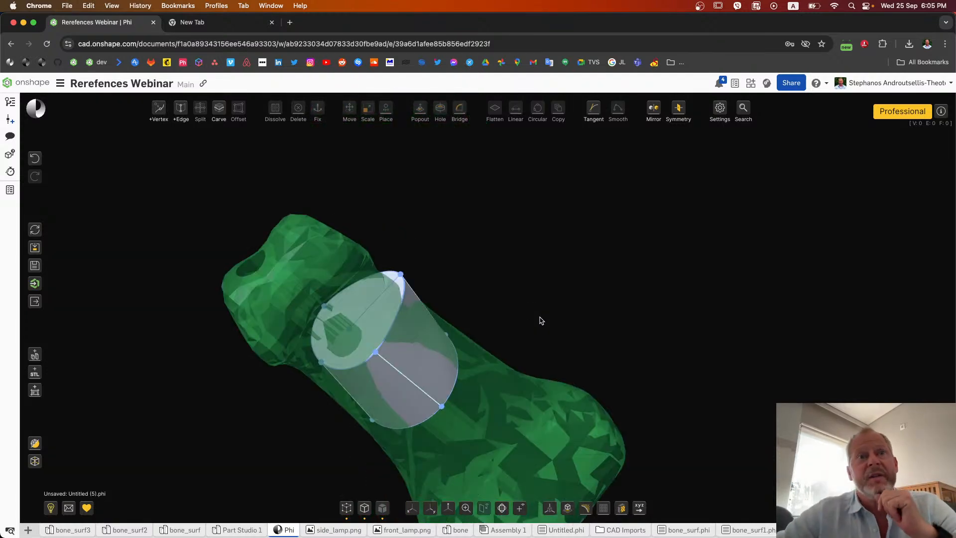
Step: Use Place to snap the protruding upper-rim vertex of the cylinder onto a nearby vertex of the bone reference
{"action": "left_click", "coordinate": [402, 275]}
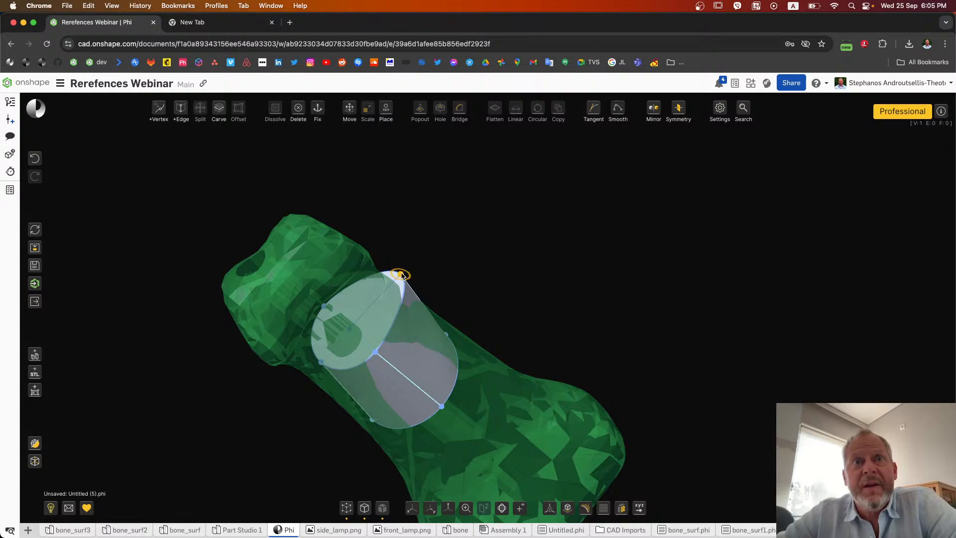
{"action": "left_click", "coordinate": [385, 116]}
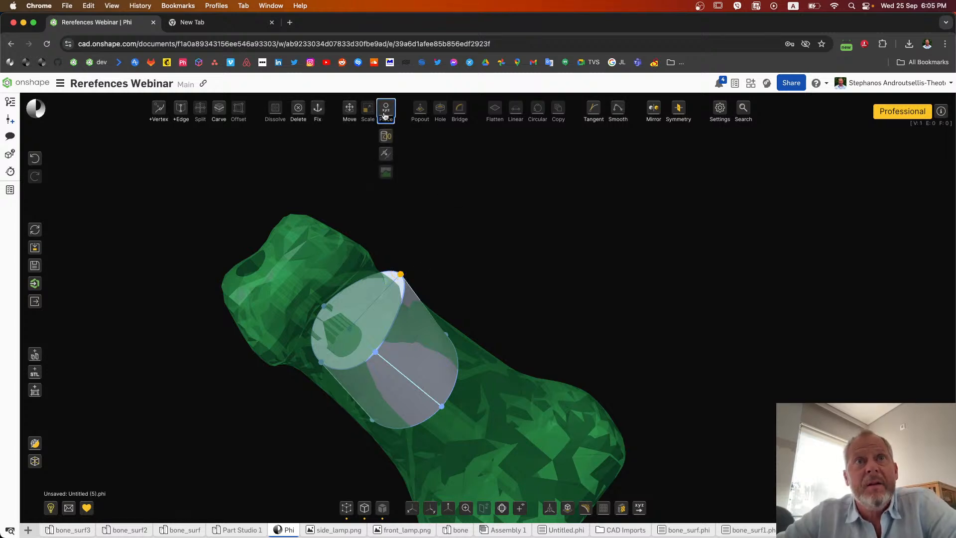
{"action": "left_click", "coordinate": [387, 153]}
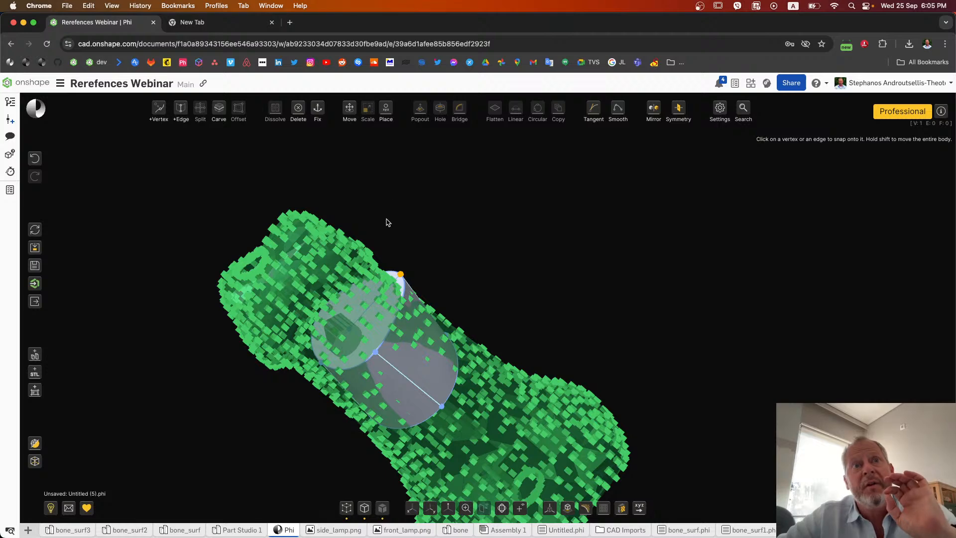
{"action": "scroll", "coordinate": [384, 257], "scroll_direction": "up", "scroll_amount": 5}
{"action": "right_click_drag", "start_coordinate": [487, 281], "coordinate": [458, 285]}
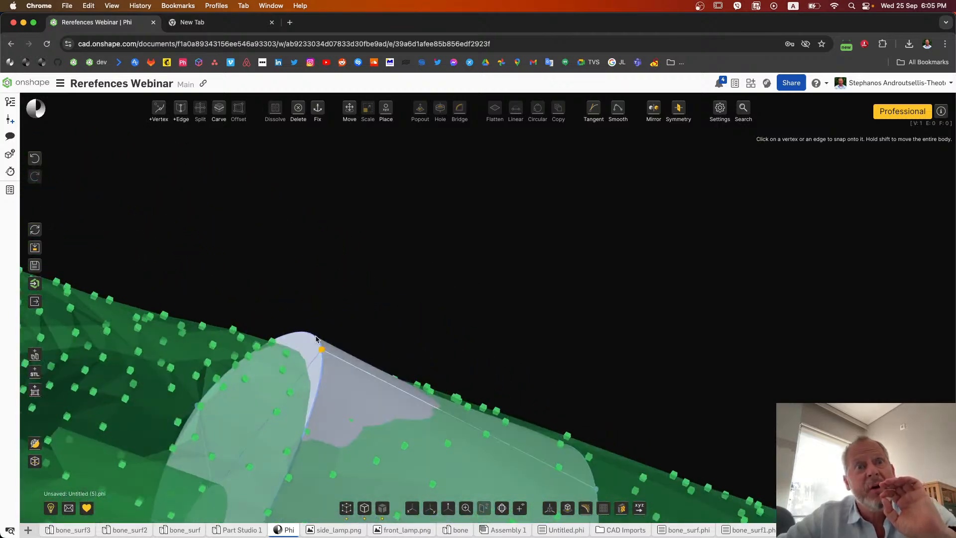
{"action": "left_click", "coordinate": [288, 352]}
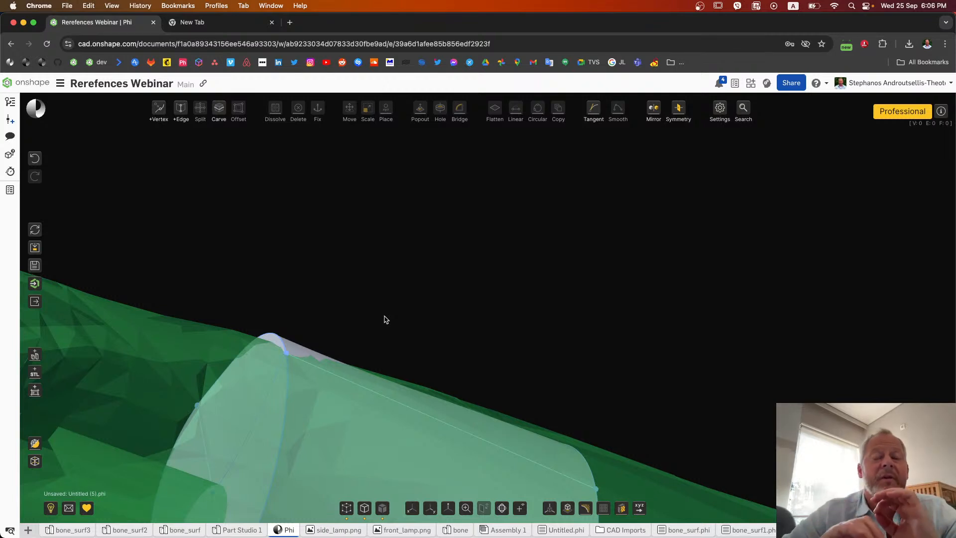
{"action": "scroll", "coordinate": [385, 320], "scroll_direction": "down", "scroll_amount": 5}
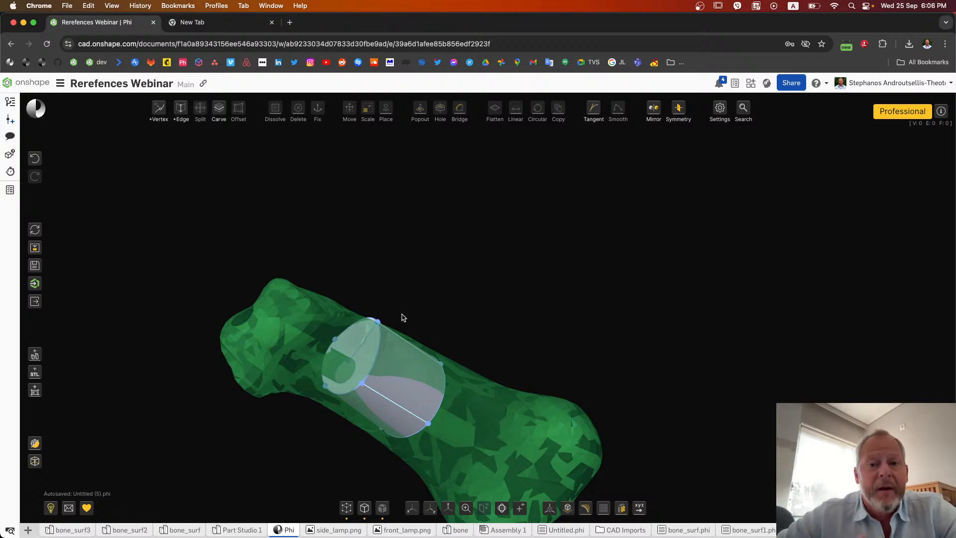
{"action": "right_click_drag", "start_coordinate": [403, 317], "coordinate": [406, 288]}
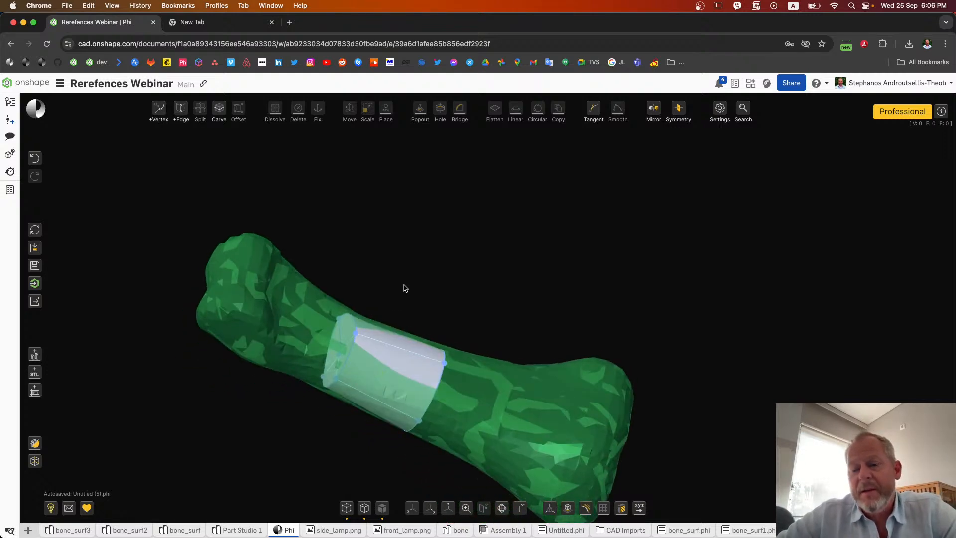
Step: Put the STL bone reference into edit mode and shift it up and sideways so the cylinder protrudes from the shaft
{"action": "right_click_drag", "start_coordinate": [406, 288], "coordinate": [228, 281]}
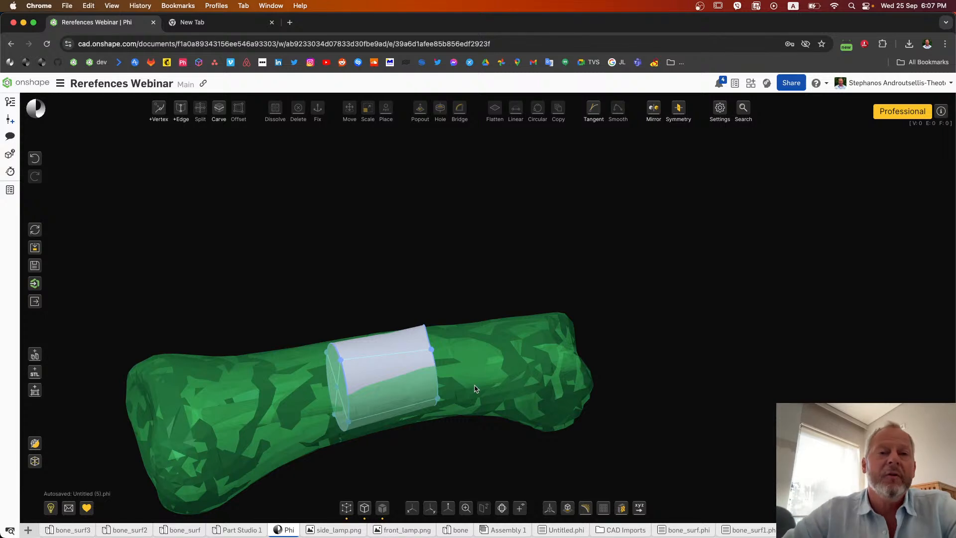
{"action": "scroll", "coordinate": [531, 360], "scroll_direction": "down", "scroll_amount": 3}
{"action": "mouse_move", "coordinate": [530, 359]}
{"action": "right_mouse_down"}
{"action": "mouse_move", "coordinate": [483, 358]}
{"action": "mouse_move", "coordinate": [522, 368]}
{"action": "right_mouse_up"}
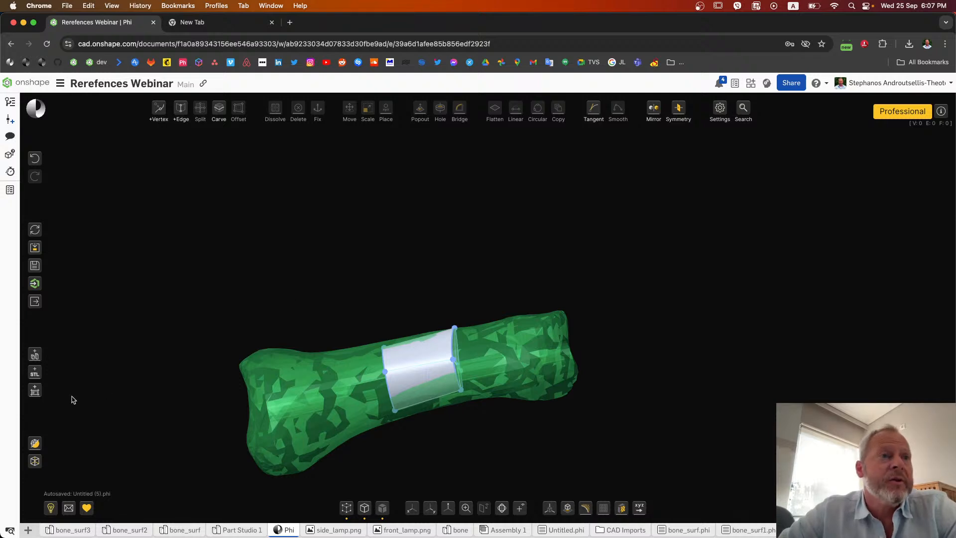
{"action": "mouse_move", "coordinate": [54, 375]}
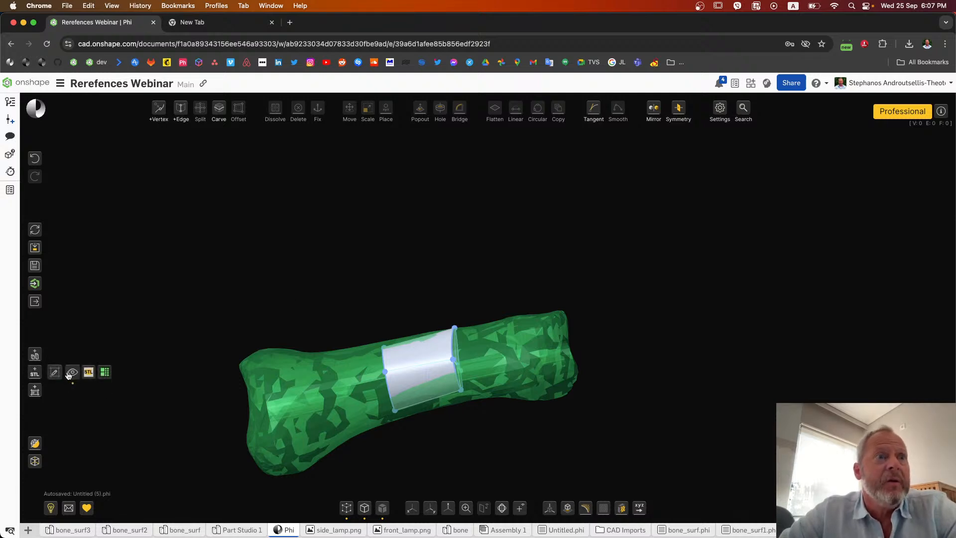
{"action": "left_click", "coordinate": [55, 371]}
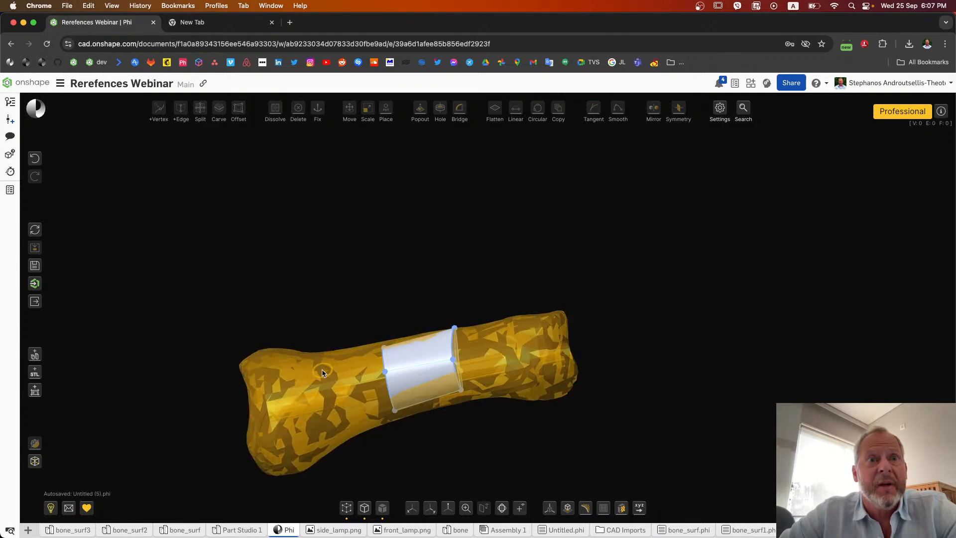
{"action": "scroll", "coordinate": [387, 292], "scroll_direction": "right", "scroll_amount": 5}
{"action": "scroll", "coordinate": [387, 292], "scroll_direction": "left", "scroll_amount": 3}
{"action": "scroll", "coordinate": [388, 292], "scroll_direction": "left", "scroll_amount": 1}
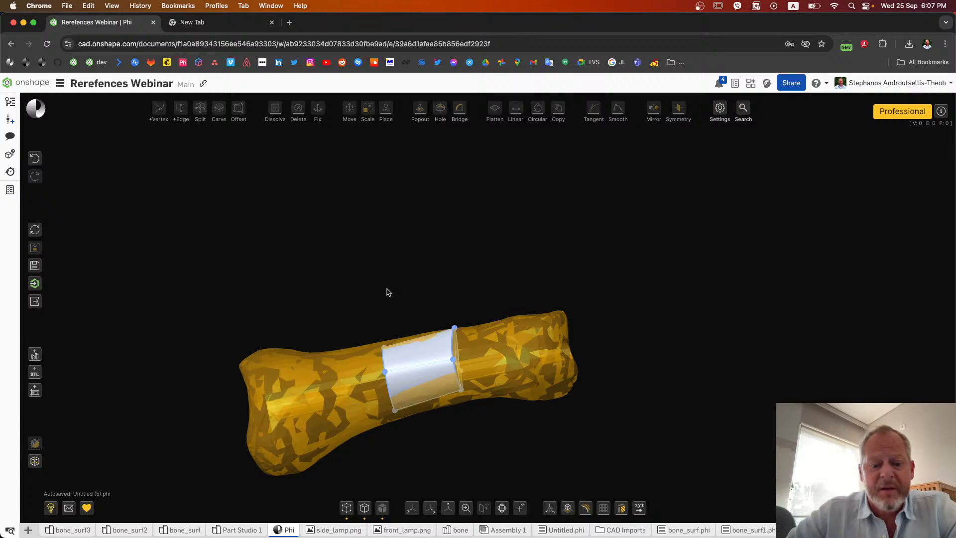
{"action": "scroll", "coordinate": [388, 293], "scroll_direction": "down", "scroll_amount": 5}
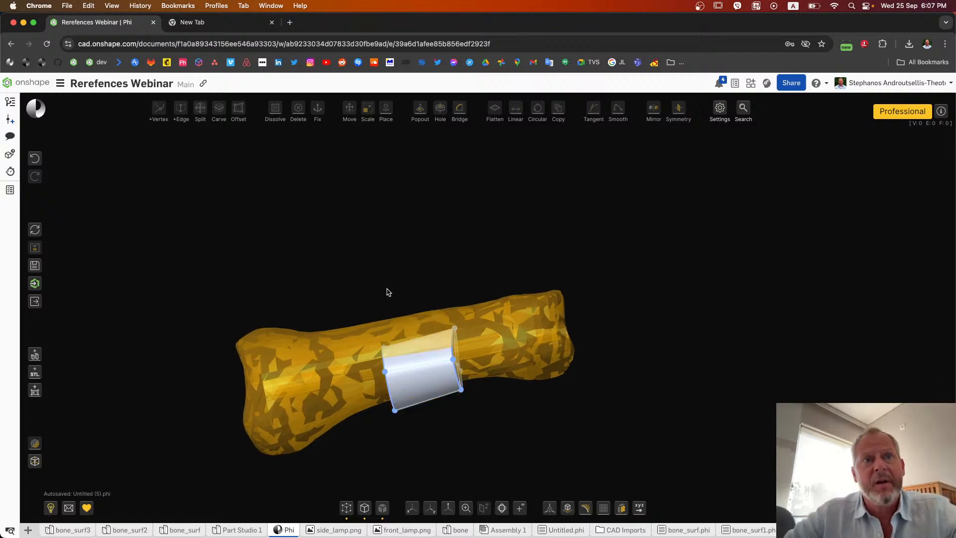
{"action": "scroll", "coordinate": [389, 292], "scroll_direction": "down", "scroll_amount": 3}
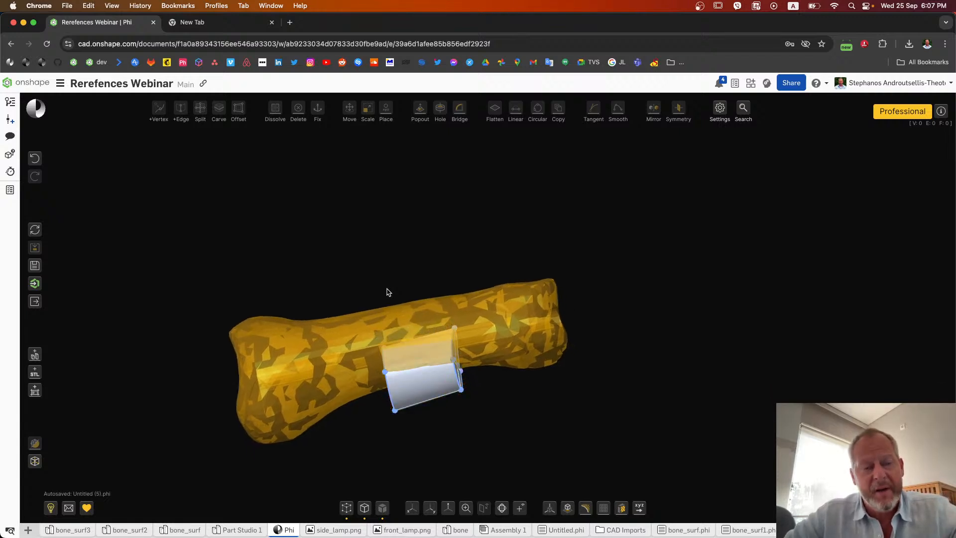
{"action": "key", "text": "Right"}
{"action": "key", "text": "Right"}
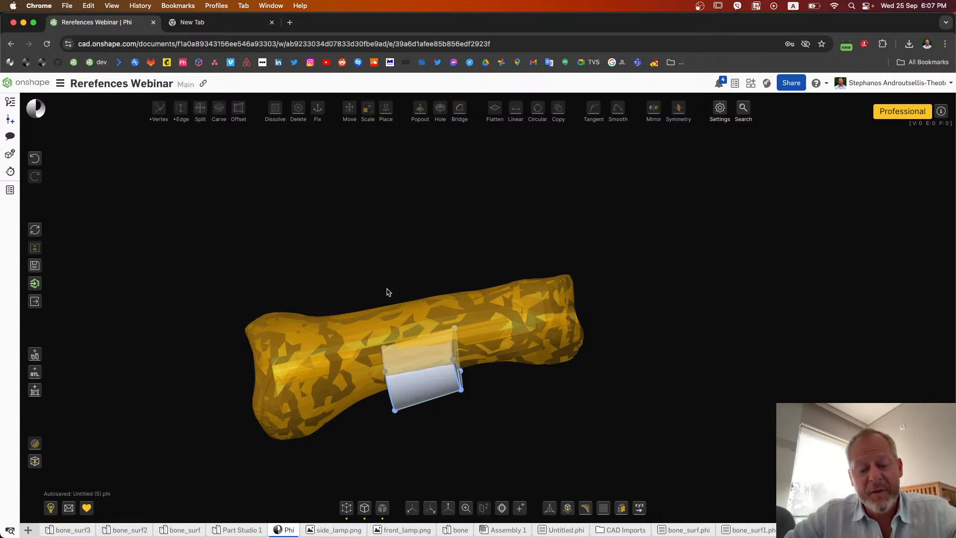
Step: Scale the bone reference up in small increments, scale it back down slightly, and leave reference editing
{"action": "key", "text": "plus"}
{"action": "key", "text": "plus"}
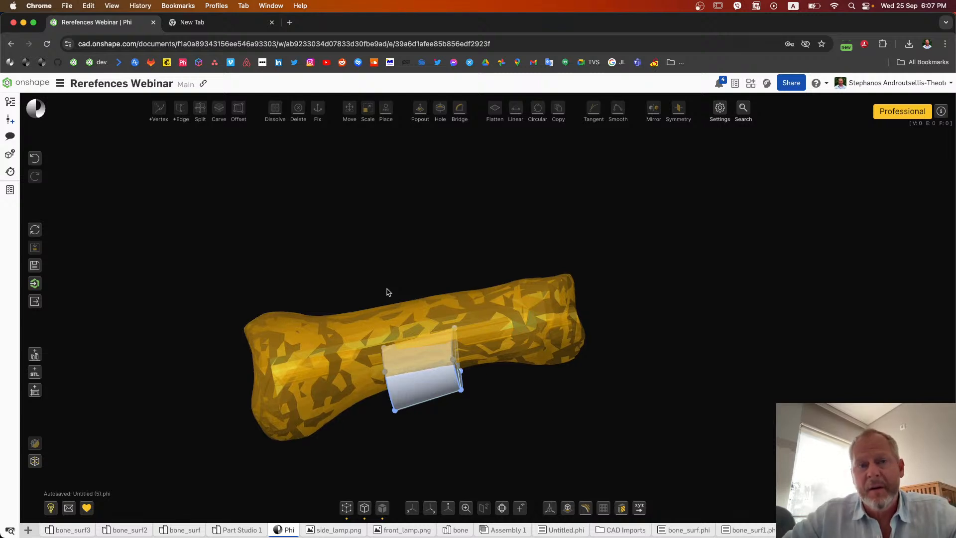
{"action": "key", "text": "plus"}
{"action": "key", "text": "plus"}
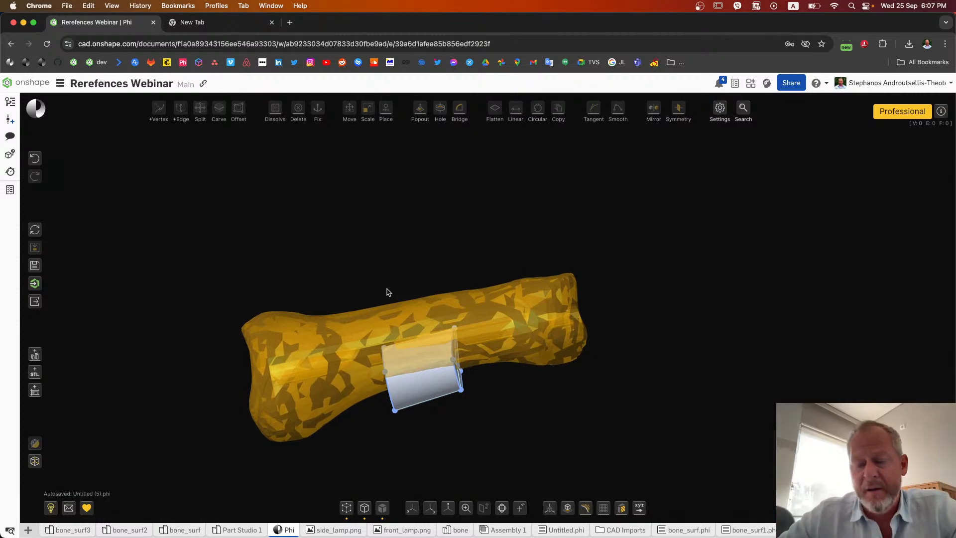
{"action": "key", "text": "plus"}
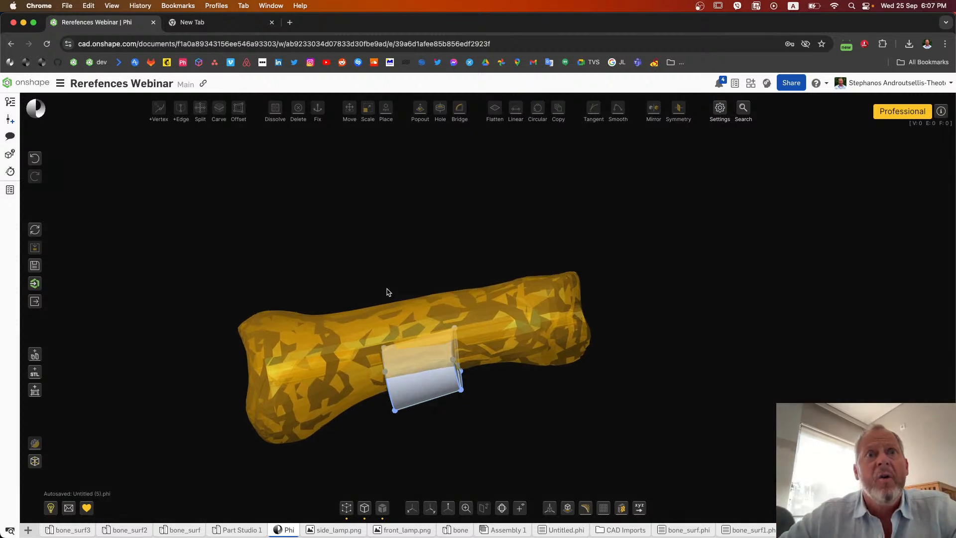
{"action": "key", "text": "minus"}
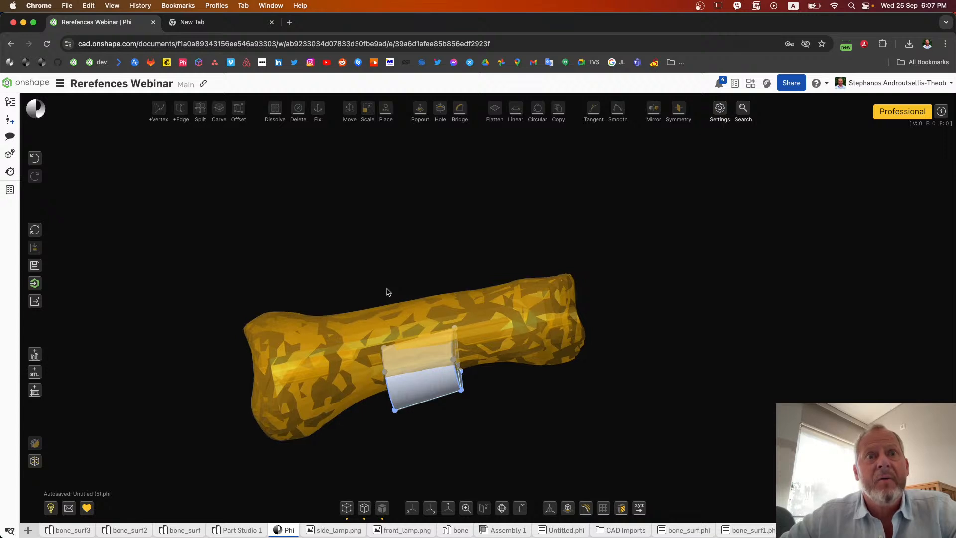
{"action": "key", "text": "minus"}
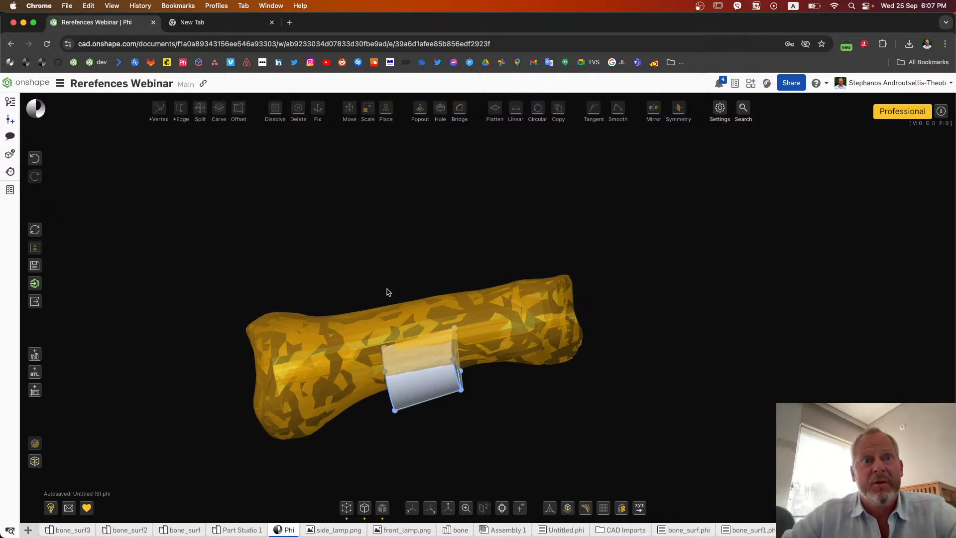
{"action": "left_click", "coordinate": [378, 320]}
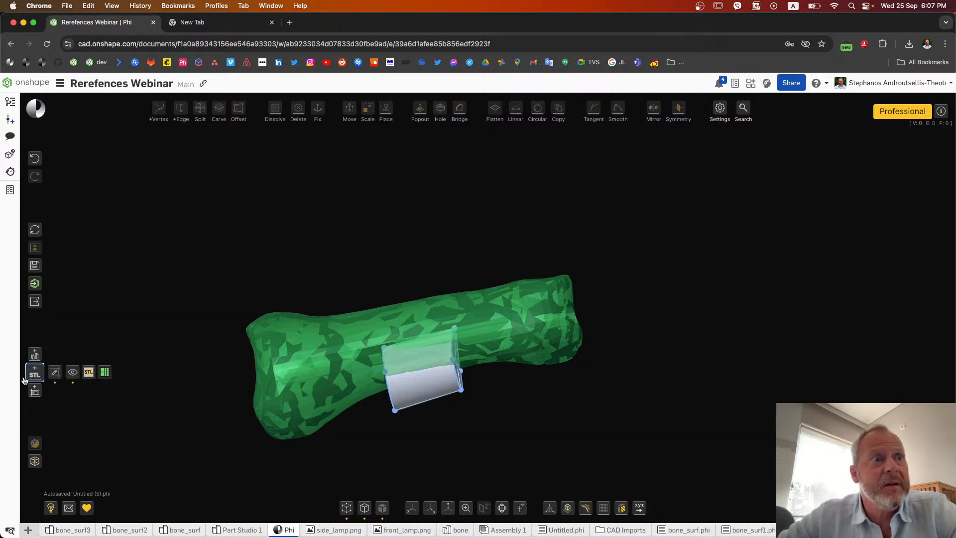
{"action": "mouse_move", "coordinate": [32, 378]}
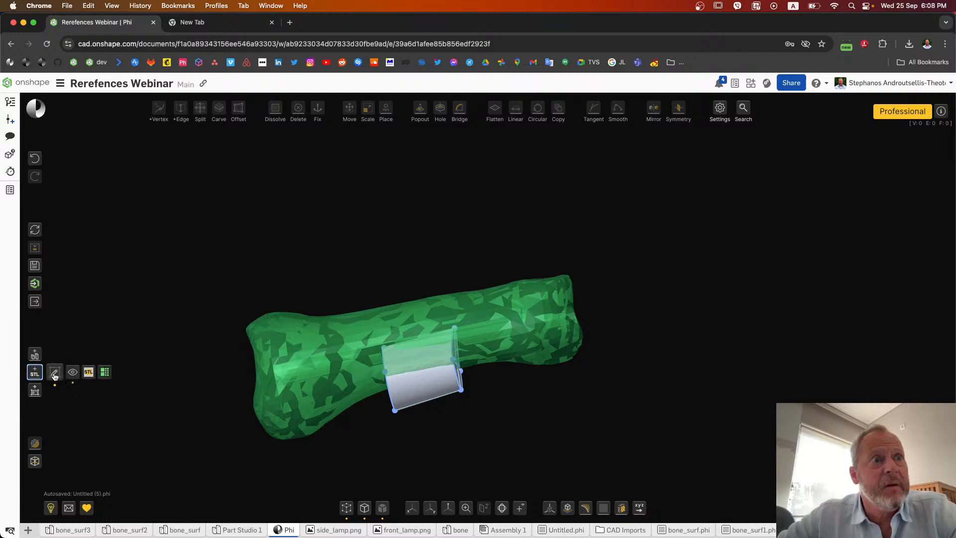
{"action": "left_click", "coordinate": [56, 372]}
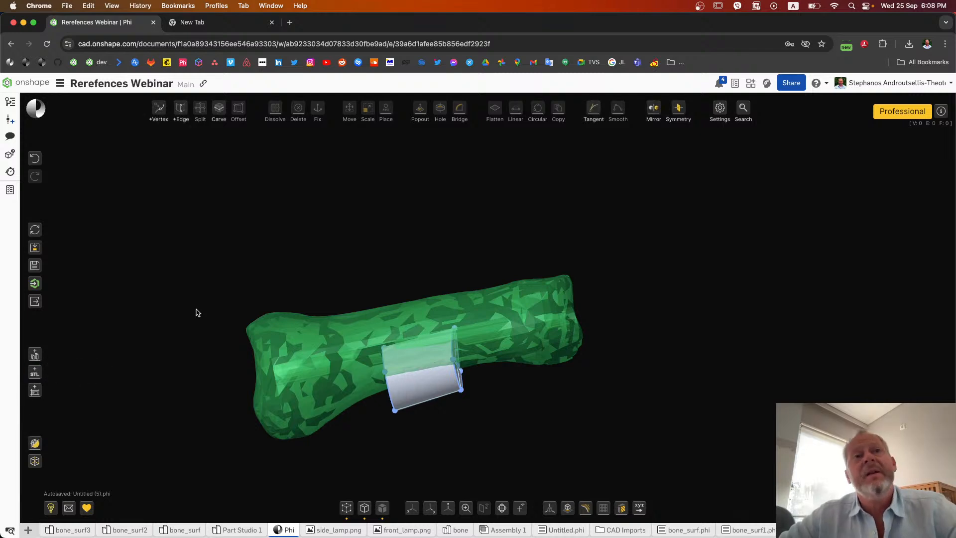
Step: Turn on the section box and pull its end face inward to cut the bone off partway along the shaft
{"action": "left_click_drag", "start_coordinate": [406, 269], "coordinate": [440, 269]}
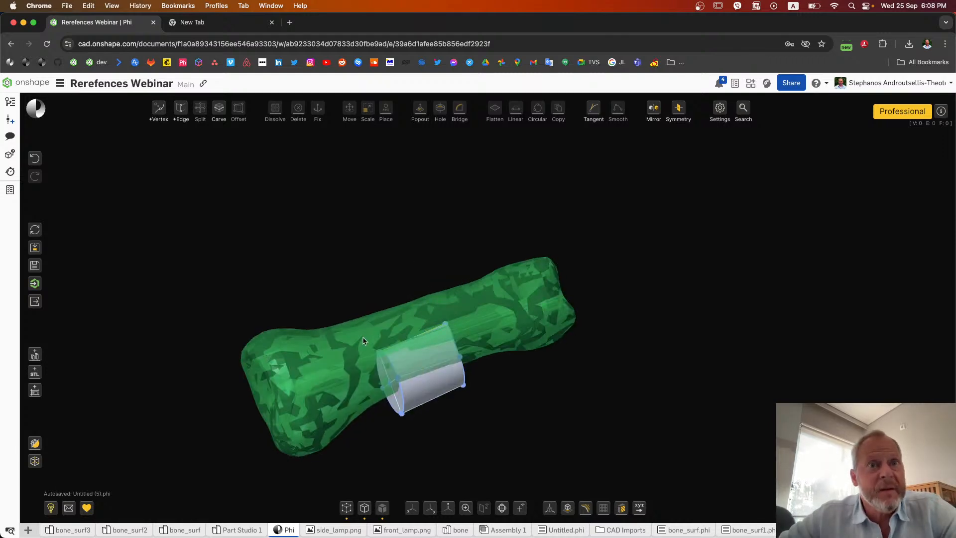
{"action": "mouse_move", "coordinate": [34, 375]}
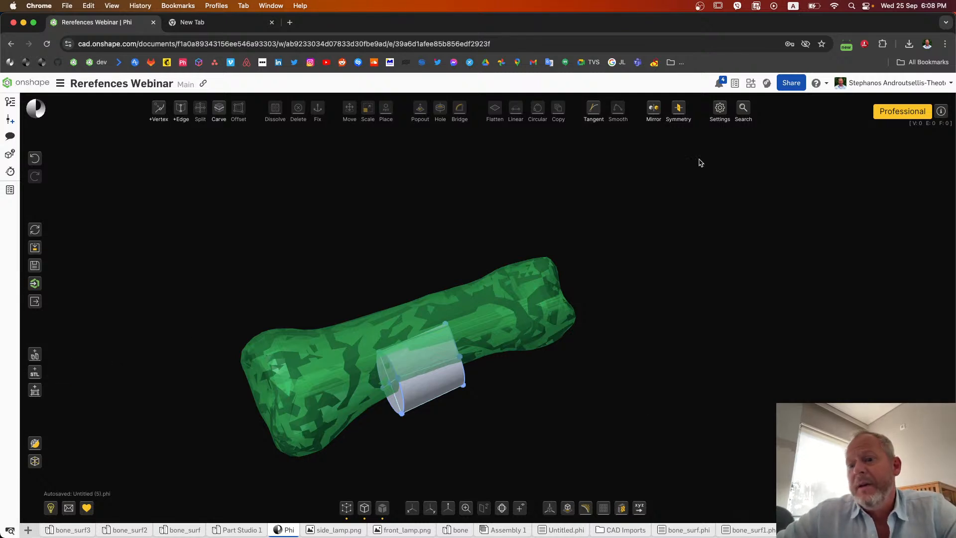
{"action": "left_click", "coordinate": [720, 107]}
{"action": "left_click", "coordinate": [697, 275]}
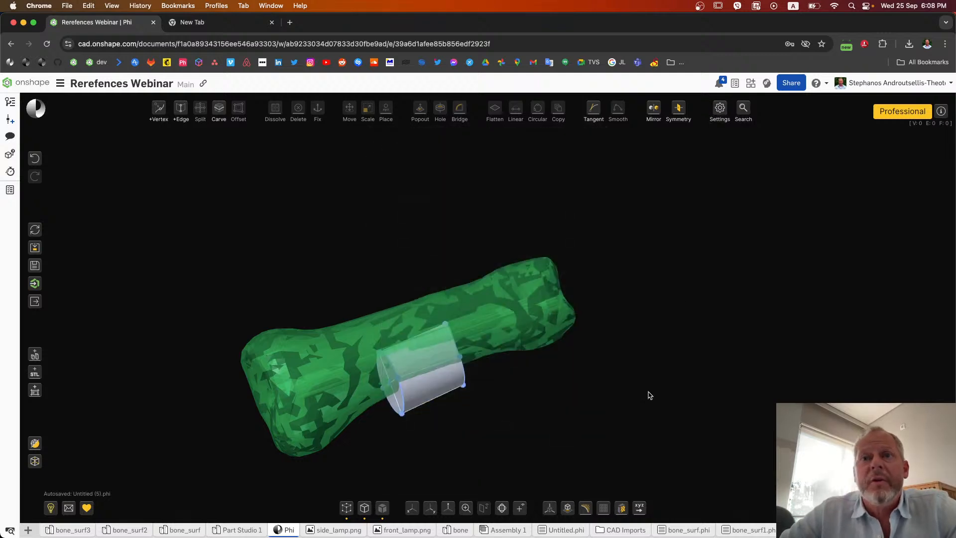
{"action": "left_click", "coordinate": [622, 508]}
{"action": "left_click_drag", "start_coordinate": [697, 327], "coordinate": [649, 324]}
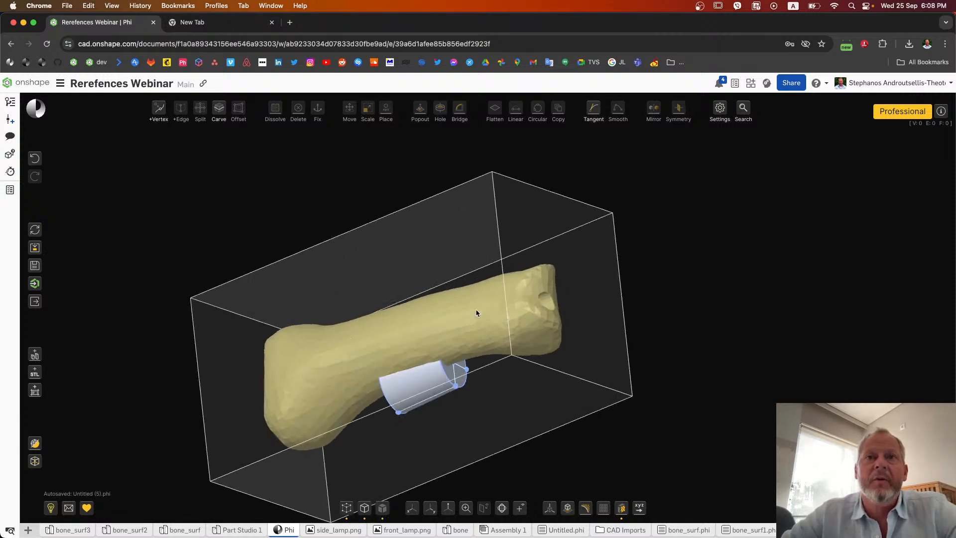
{"action": "left_click_drag", "start_coordinate": [548, 305], "coordinate": [267, 365]}
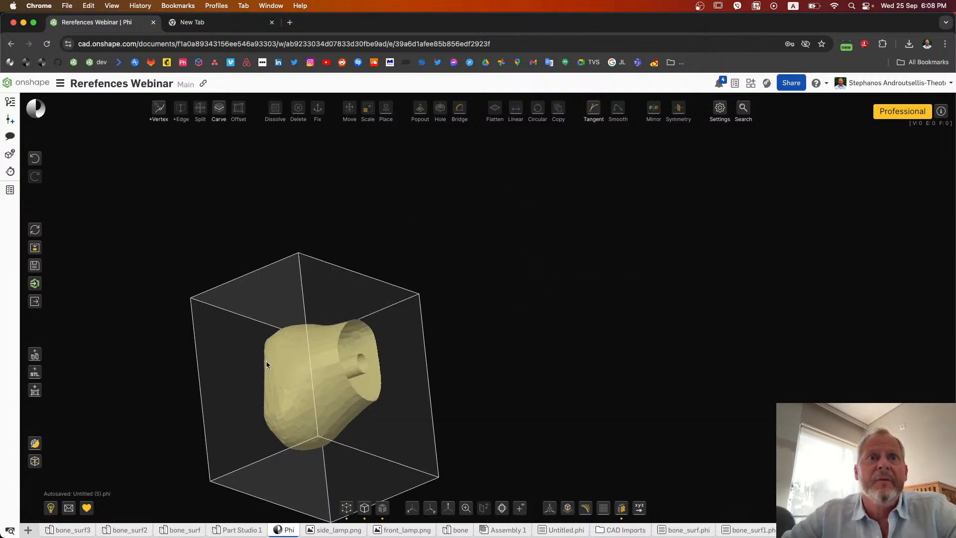
{"action": "left_click_drag", "start_coordinate": [363, 372], "coordinate": [497, 335]}
{"action": "right_click_drag", "start_coordinate": [555, 336], "coordinate": [523, 327]}
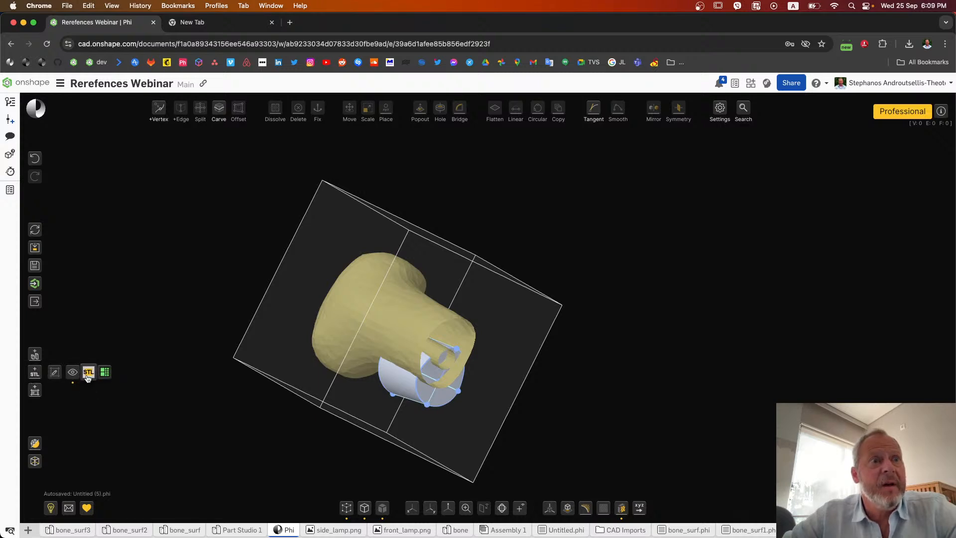
Step: Export the clipped portion of the bone reference as an STL file and turn off the section box
{"action": "left_click", "coordinate": [89, 377]}
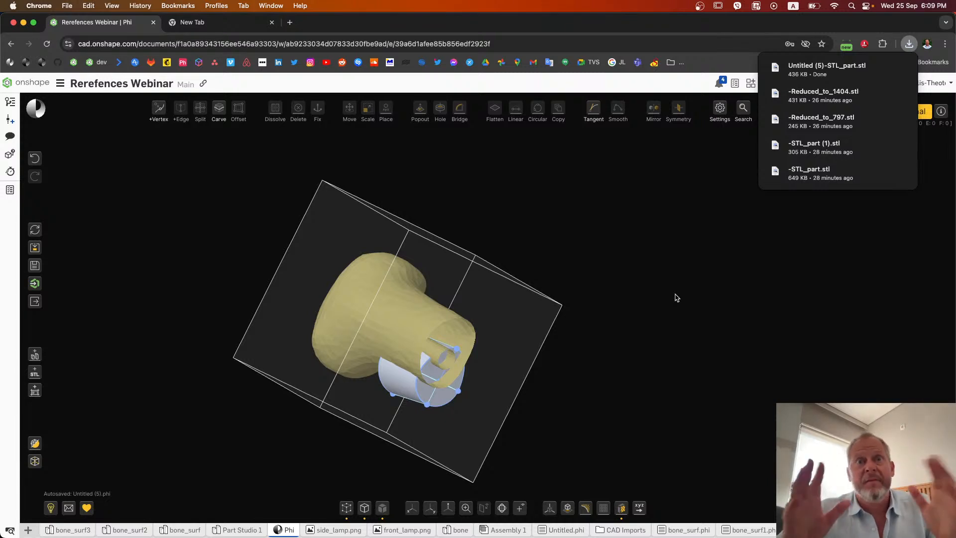
{"action": "left_click", "coordinate": [622, 505]}
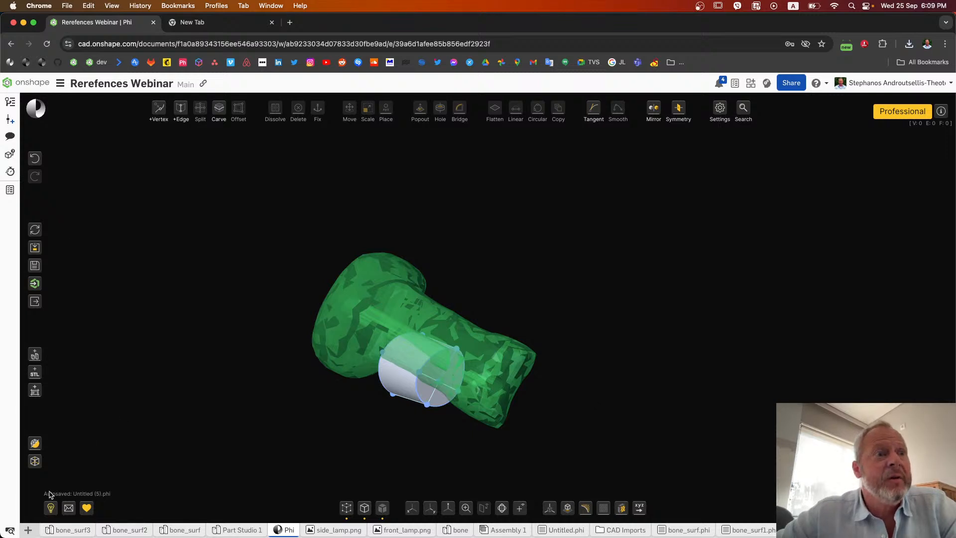
Step: Import Untitled (5)-STL_part.stl from Downloads into the Onshape document with units set to Centimeter
{"action": "left_click", "coordinate": [28, 531]}
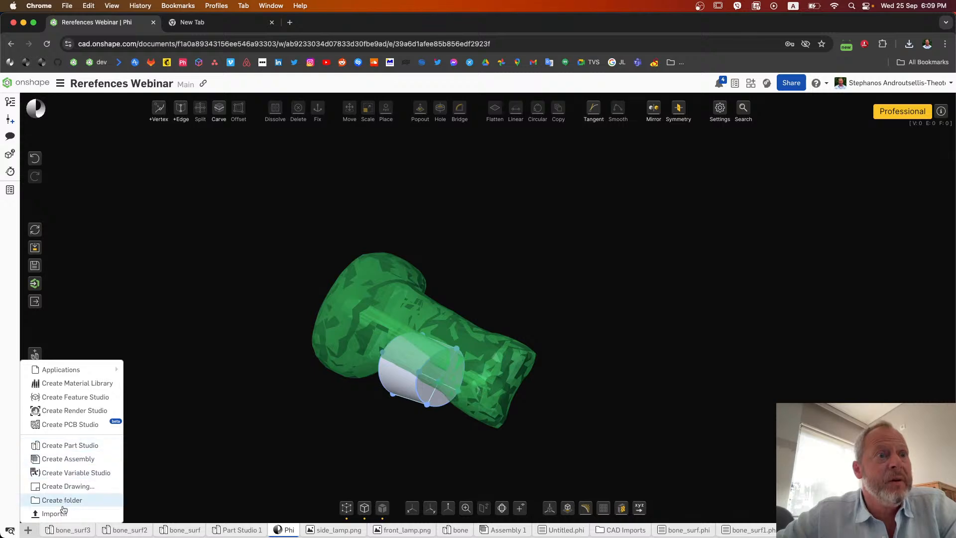
{"action": "left_click", "coordinate": [59, 513]}
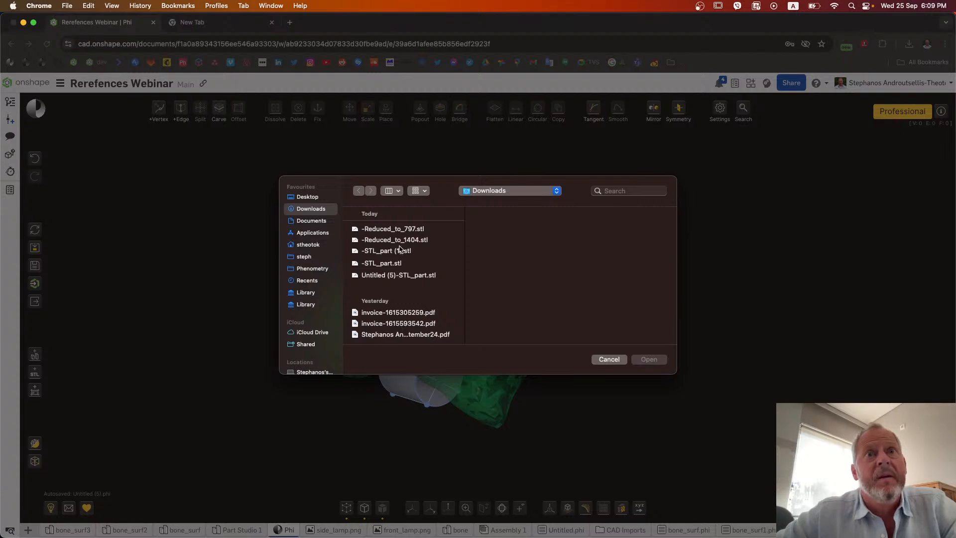
{"action": "left_click", "coordinate": [403, 277]}
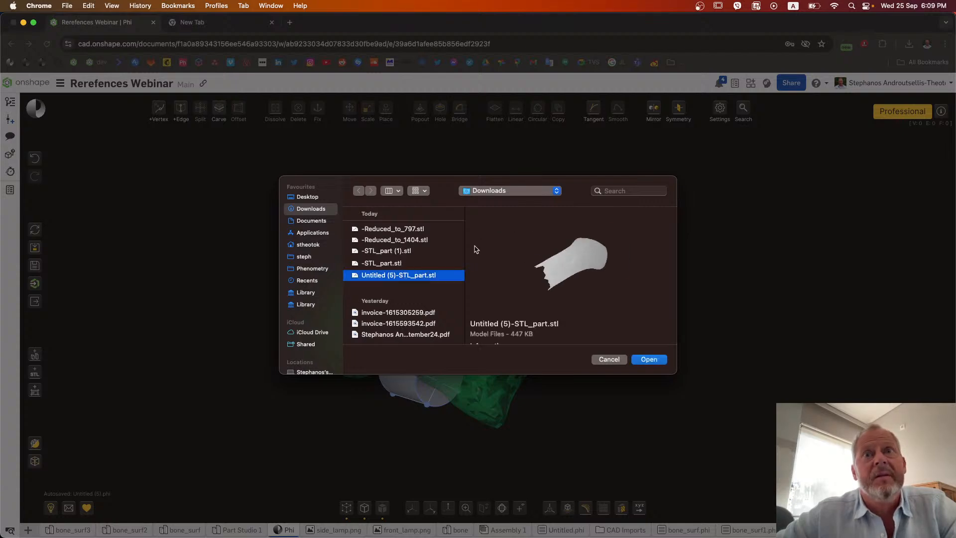
{"action": "left_click", "coordinate": [649, 359]}
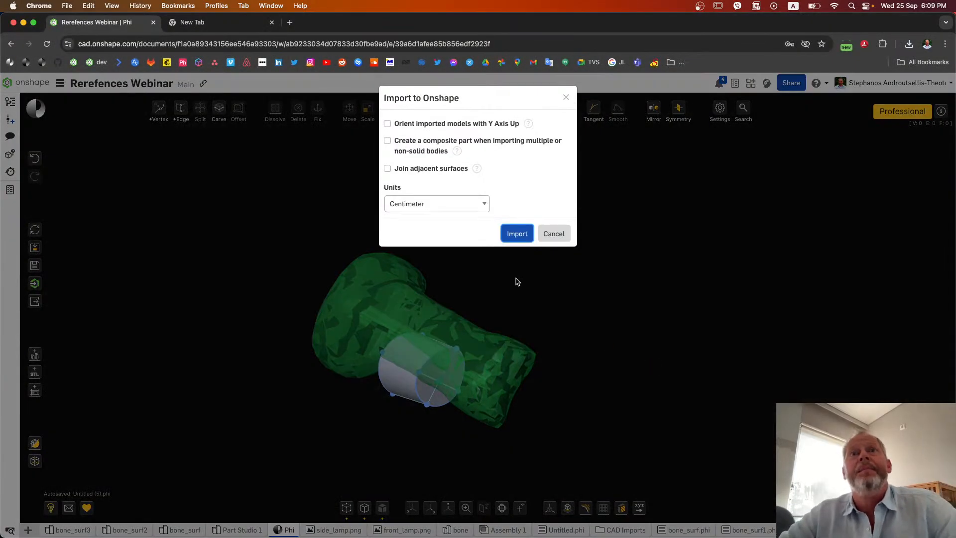
{"action": "left_click", "coordinate": [517, 231]}
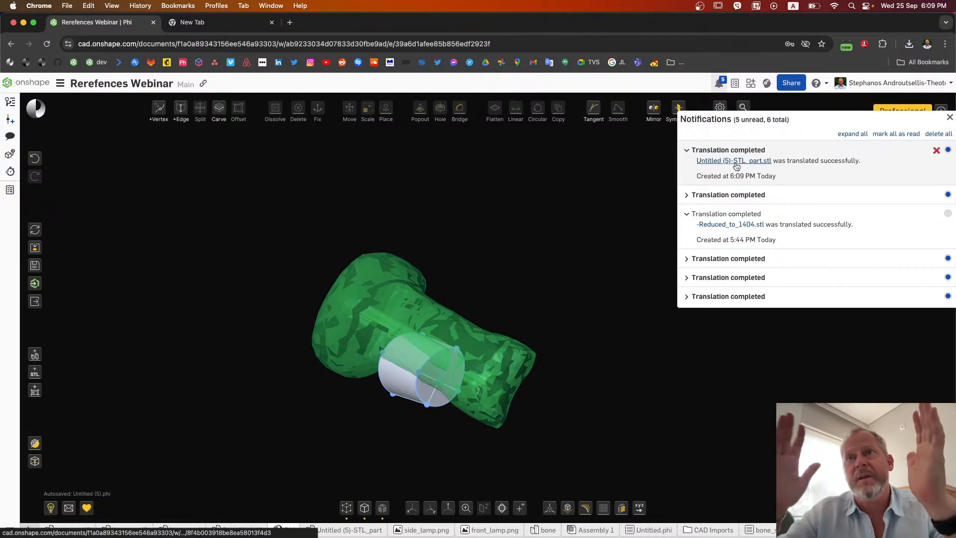
Step: Open the imported Untitled (5)-STL_part, examine the bone mesh and a vertex near its cut rim, and return to the Phi tab
{"action": "left_click", "coordinate": [736, 161]}
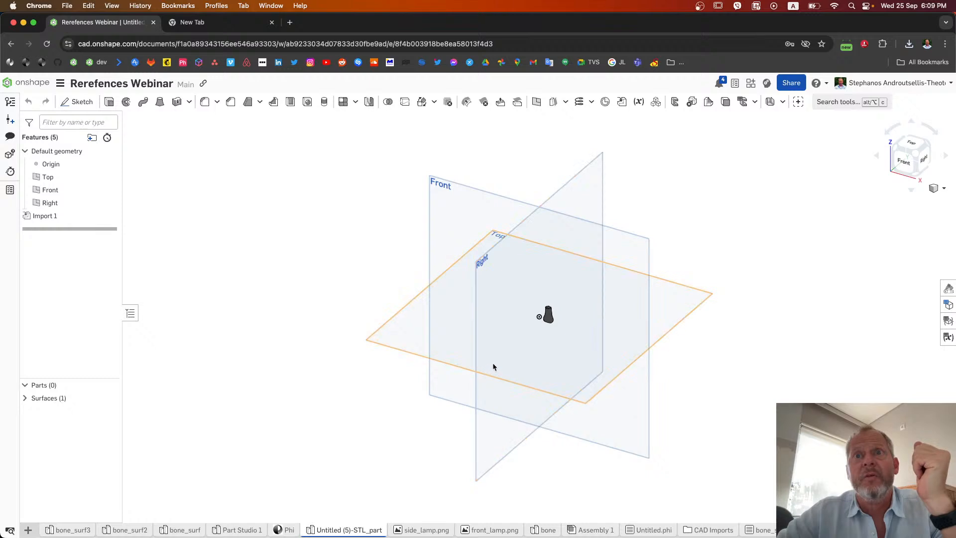
{"action": "key", "text": "f"}
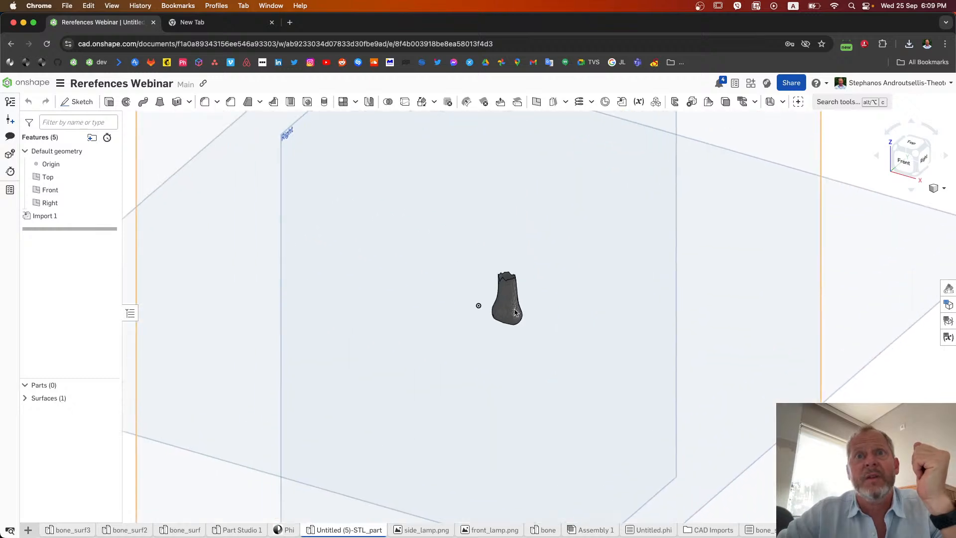
{"action": "scroll", "coordinate": [487, 297], "scroll_direction": "up", "scroll_amount": 5}
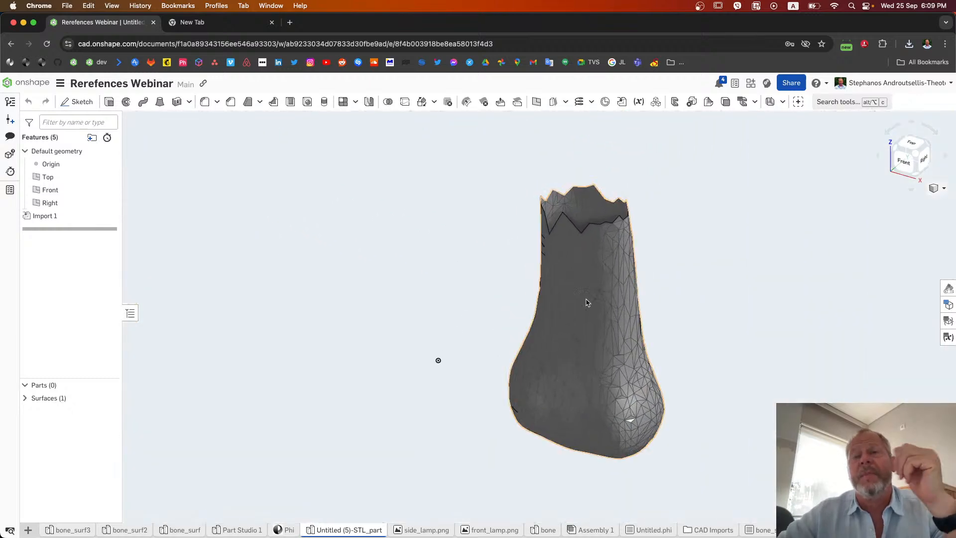
{"action": "right_click_drag", "start_coordinate": [586, 301], "coordinate": [582, 221]}
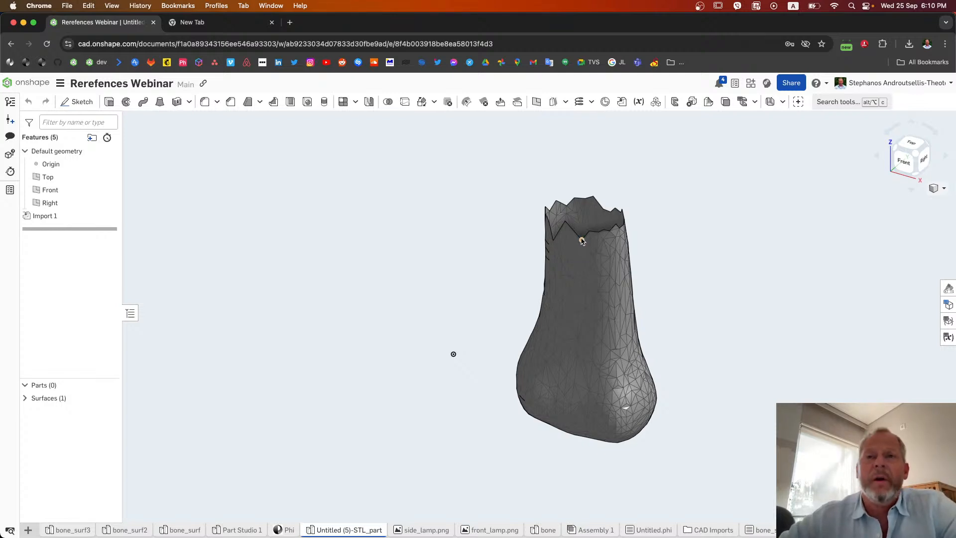
{"action": "left_click", "coordinate": [582, 241]}
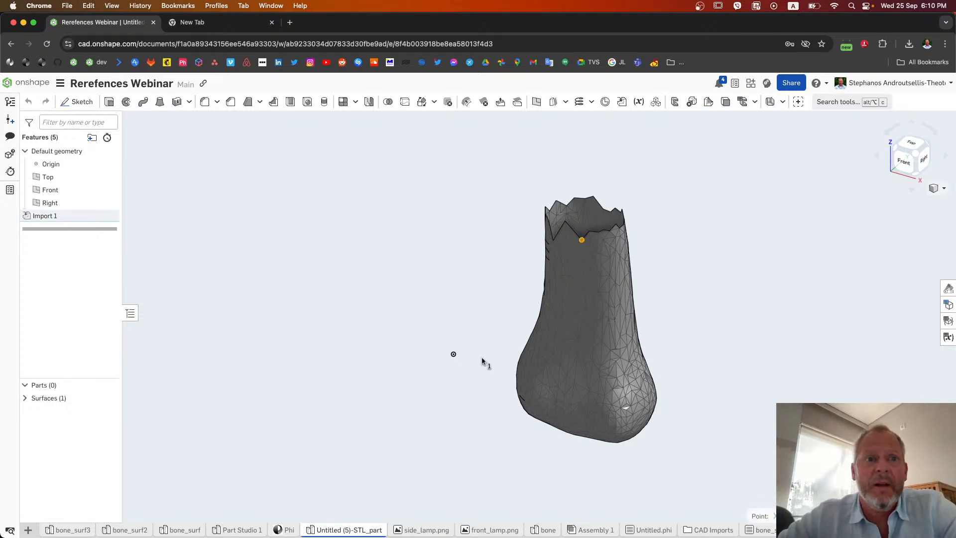
{"action": "left_click", "coordinate": [286, 530]}
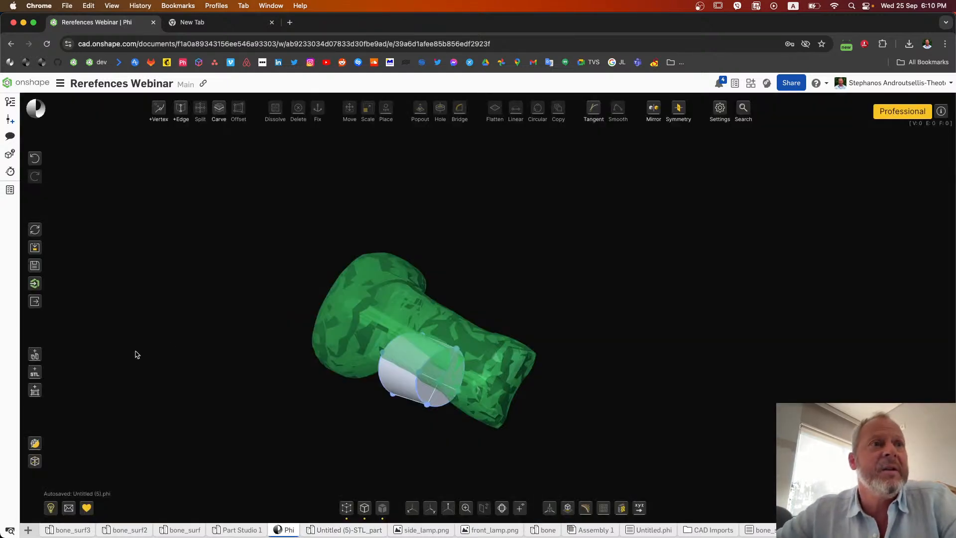
Step: Turn on tooltips in the Phi settings
{"action": "mouse_move", "coordinate": [42, 375]}
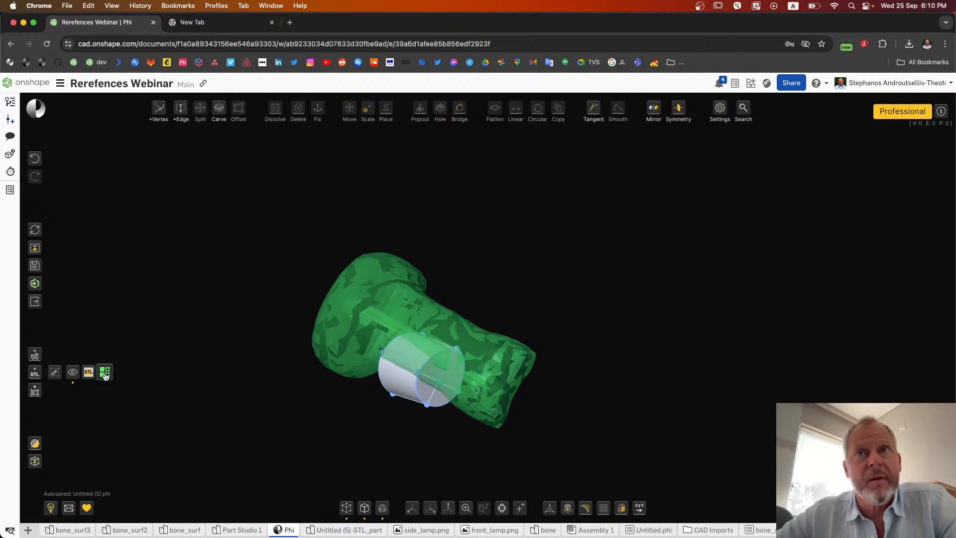
{"action": "left_click", "coordinate": [719, 108]}
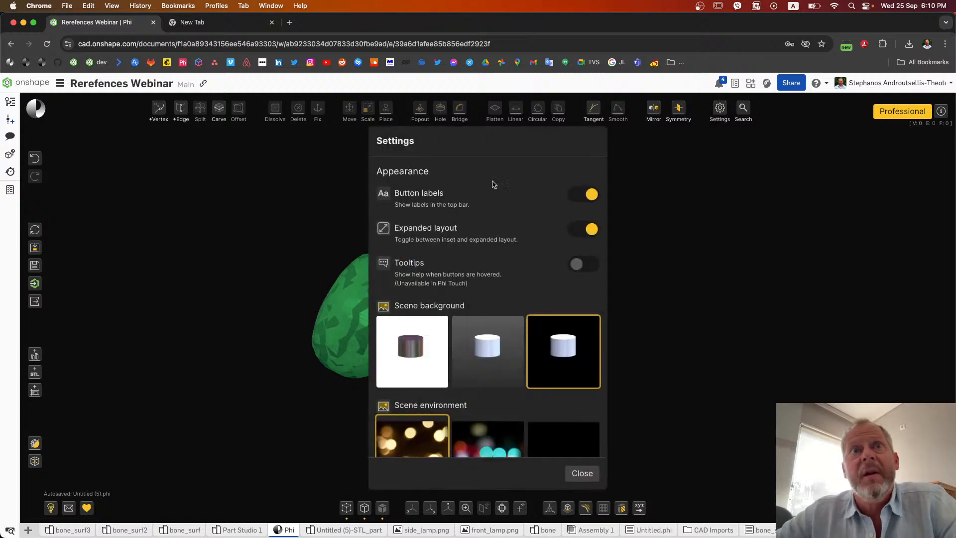
{"action": "left_click", "coordinate": [585, 266]}
{"action": "left_click", "coordinate": [681, 272]}
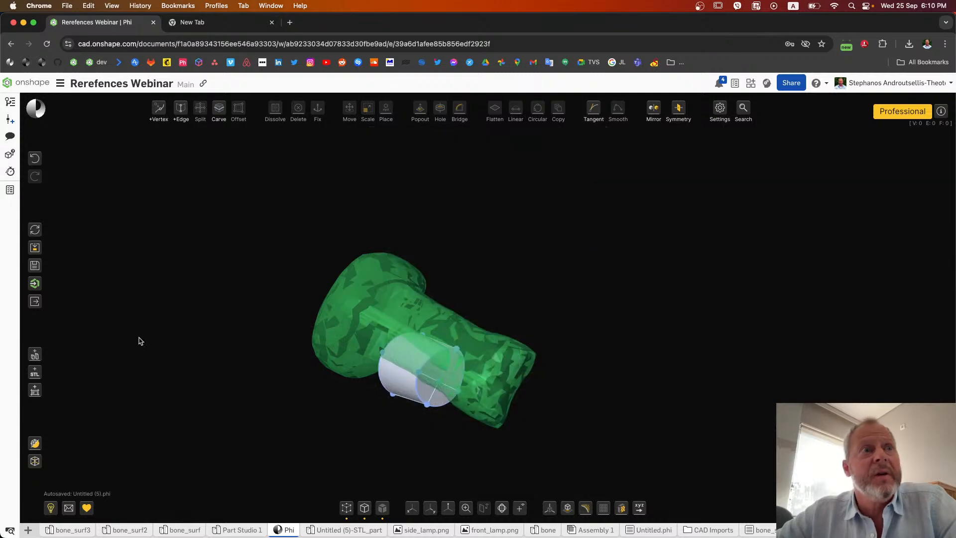
Step: Save a reduced version of the bone STL reference to file with a resize amount of 30
{"action": "mouse_move", "coordinate": [30, 349]}
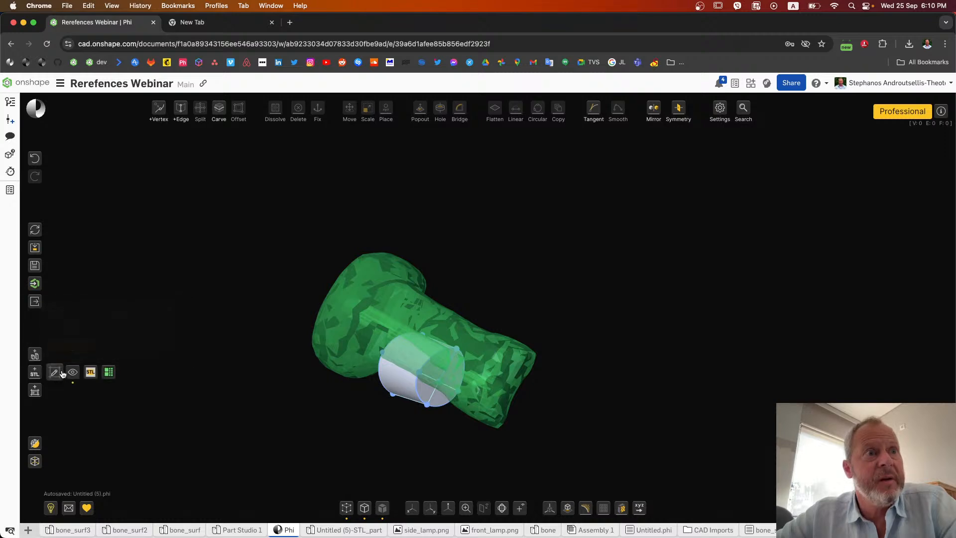
{"action": "mouse_move", "coordinate": [97, 375]}
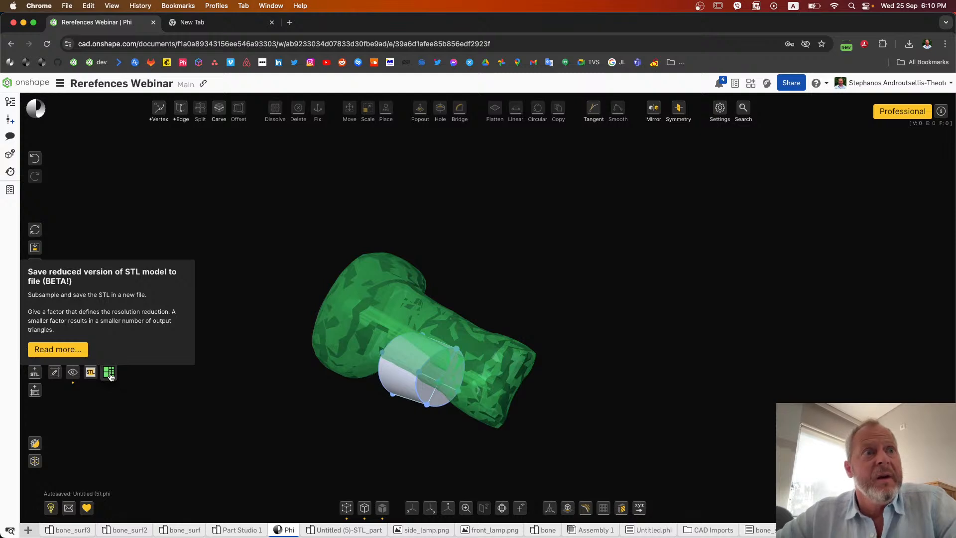
{"action": "left_click", "coordinate": [109, 373]}
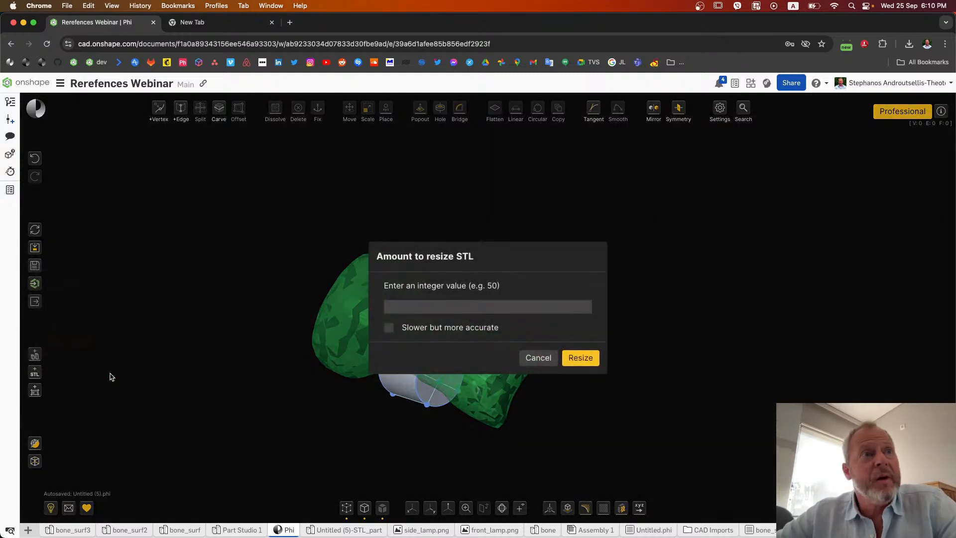
{"action": "left_click", "coordinate": [425, 303]}
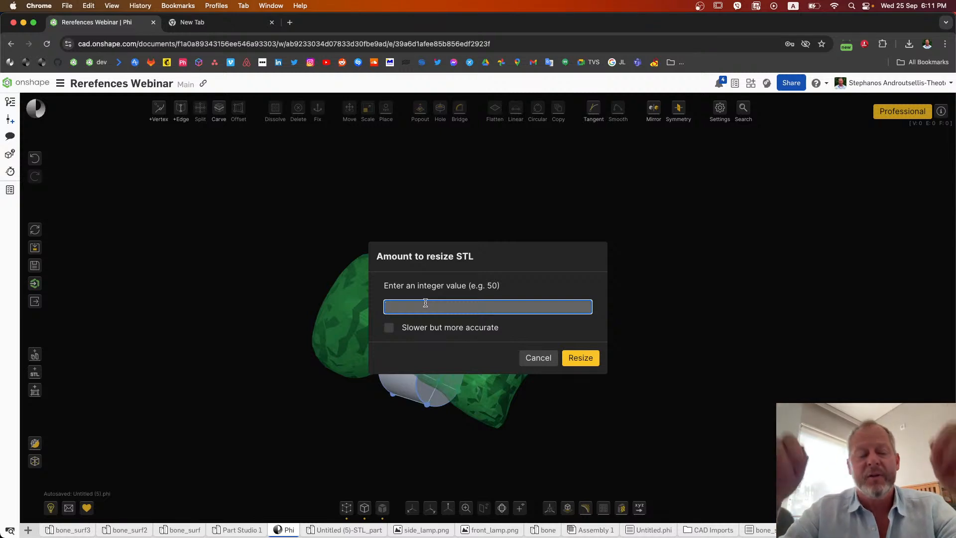
{"action": "type", "text": "30"}
{"action": "left_click", "coordinate": [569, 359]}
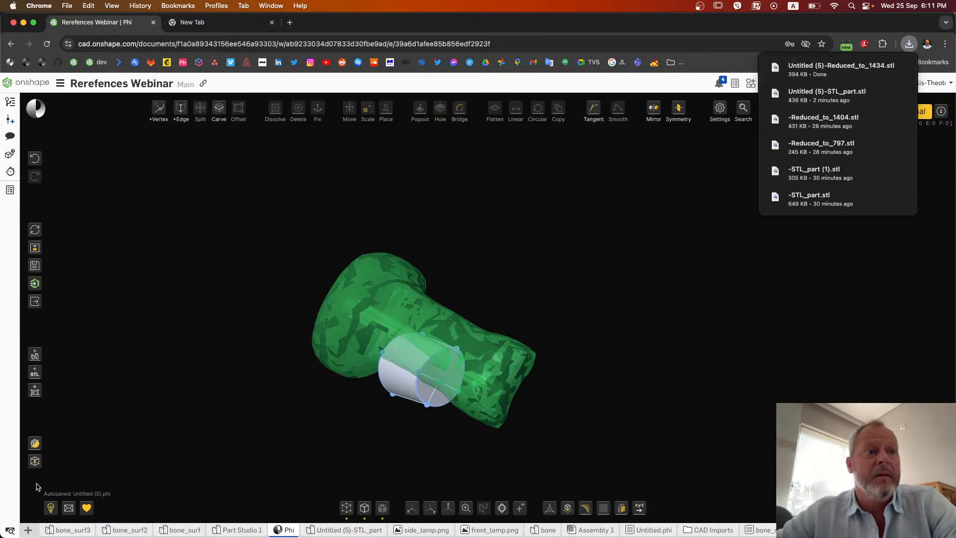
Step: Import Untitled (5)-Reduced_to_1434.stl from Downloads into the Onshape document with units set to Centimeter
{"action": "left_click", "coordinate": [28, 529]}
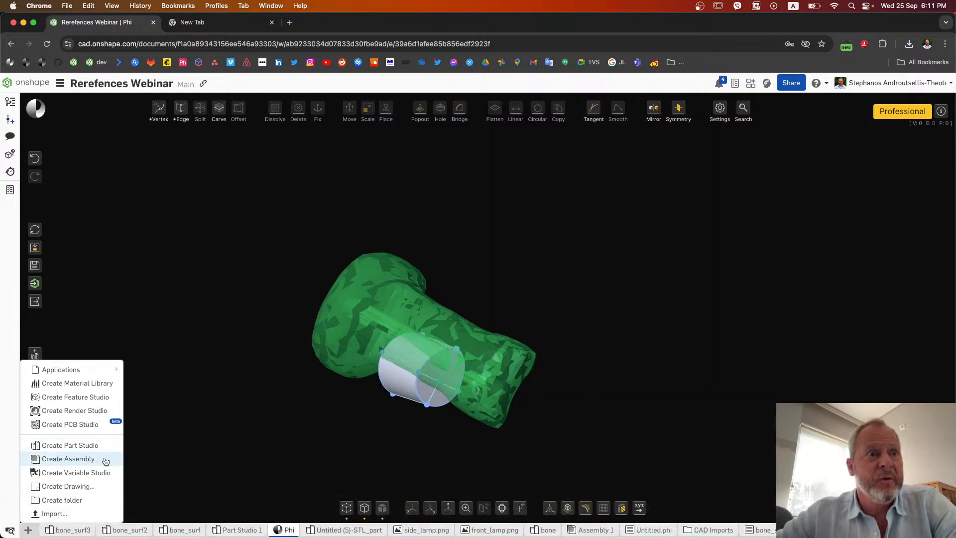
{"action": "left_click", "coordinate": [56, 529]}
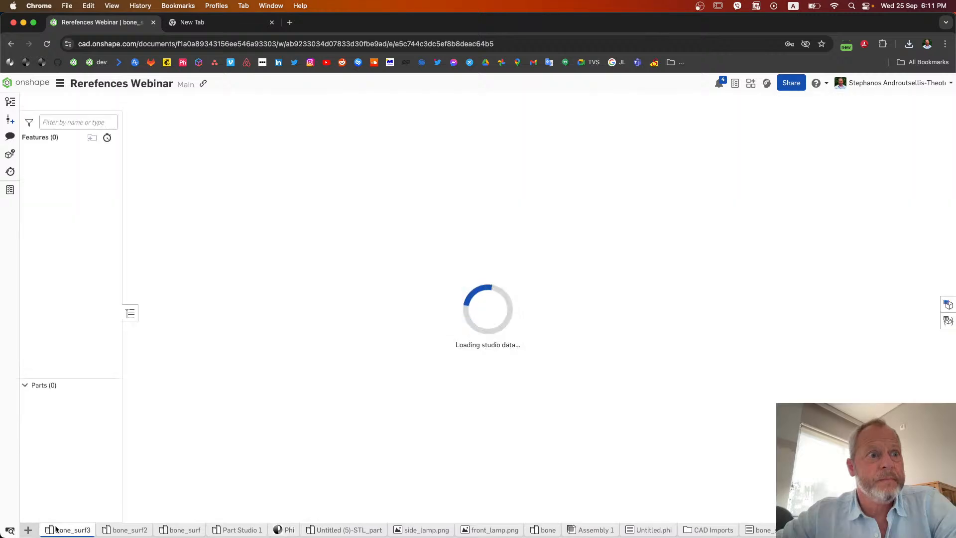
{"action": "left_click", "coordinate": [27, 529]}
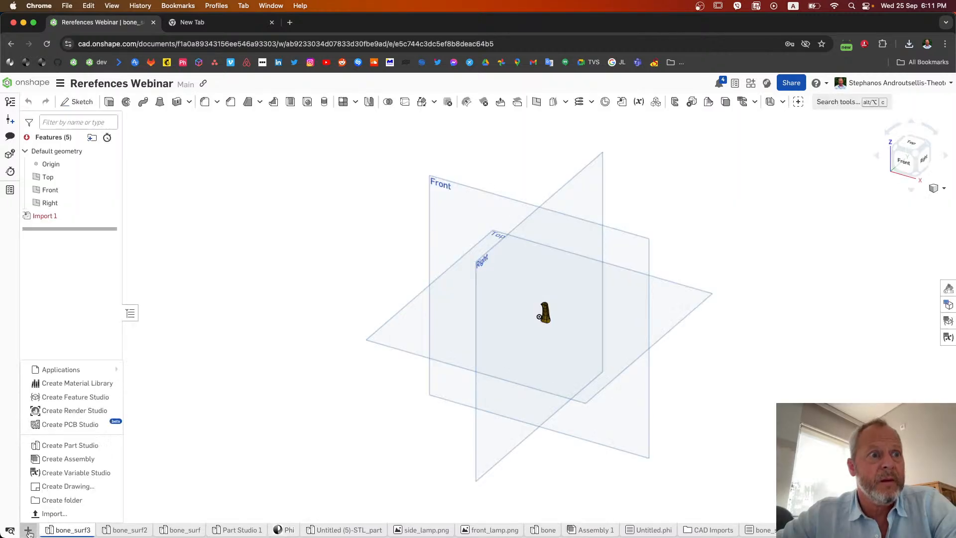
{"action": "left_click", "coordinate": [55, 513]}
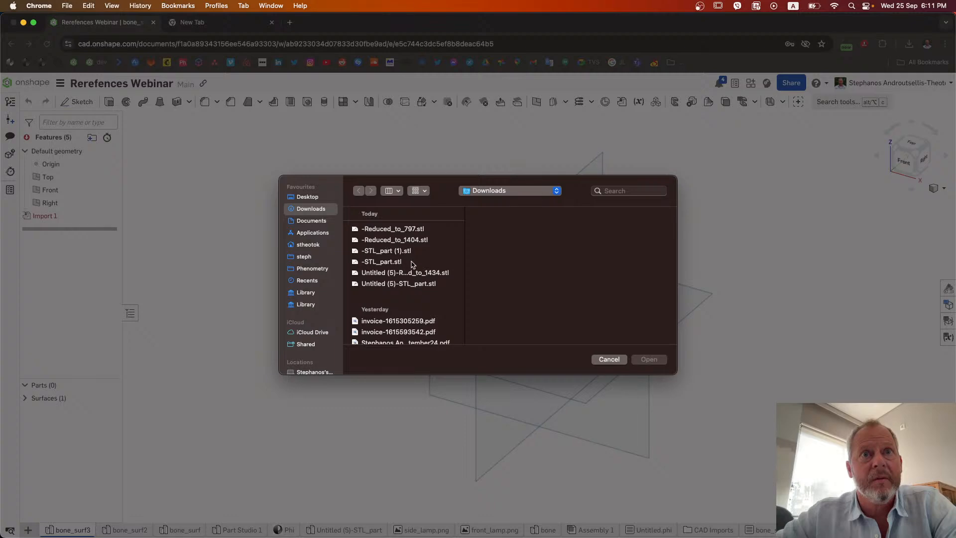
{"action": "double_click", "coordinate": [411, 270]}
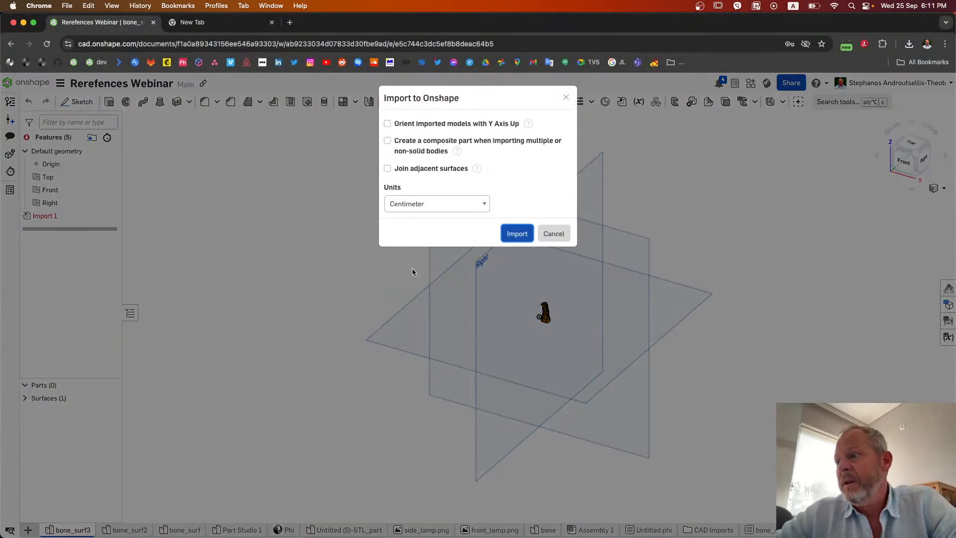
{"action": "left_click", "coordinate": [513, 238]}
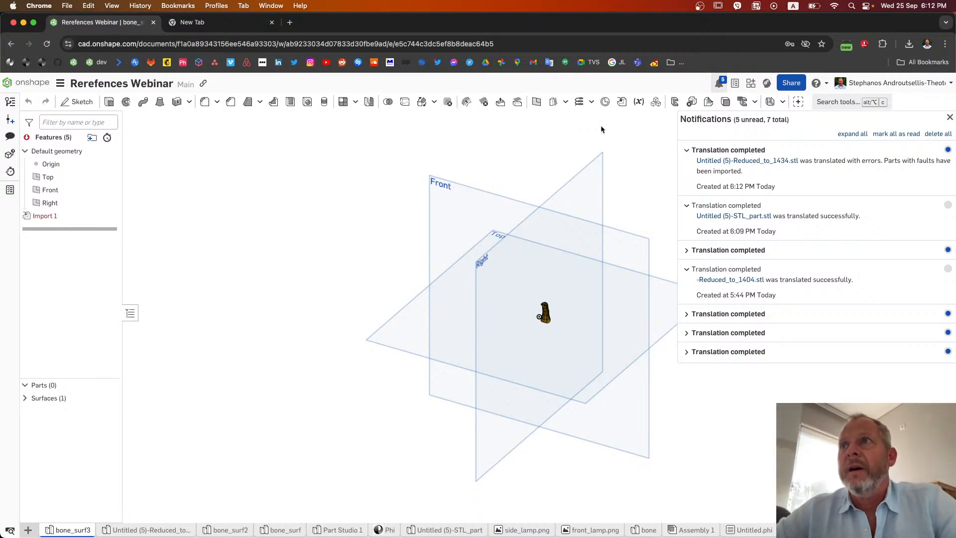
Step: Open the imported Untitled (5)-Reduced_to_1434 and examine the coarser triangle mesh along the bone
{"action": "left_click", "coordinate": [769, 160]}
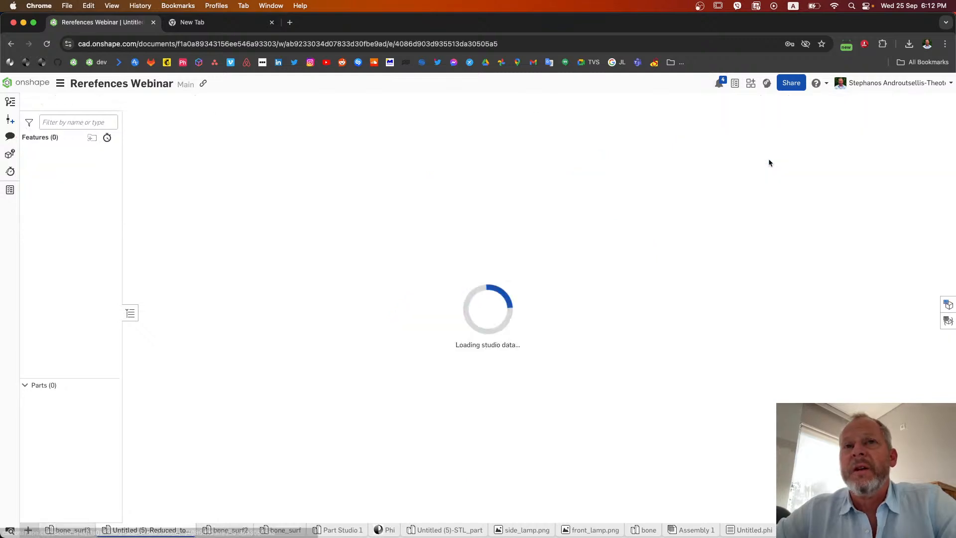
{"action": "scroll", "coordinate": [546, 327], "scroll_direction": "up", "scroll_amount": 10}
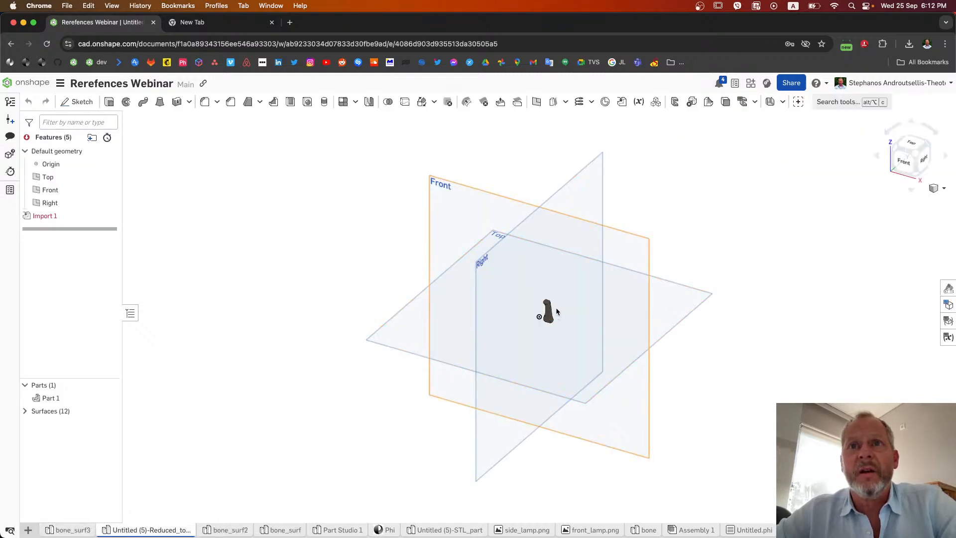
{"action": "right_click_drag", "start_coordinate": [530, 338], "coordinate": [501, 272]}
{"action": "scroll", "coordinate": [512, 275], "scroll_direction": "down", "scroll_amount": 5}
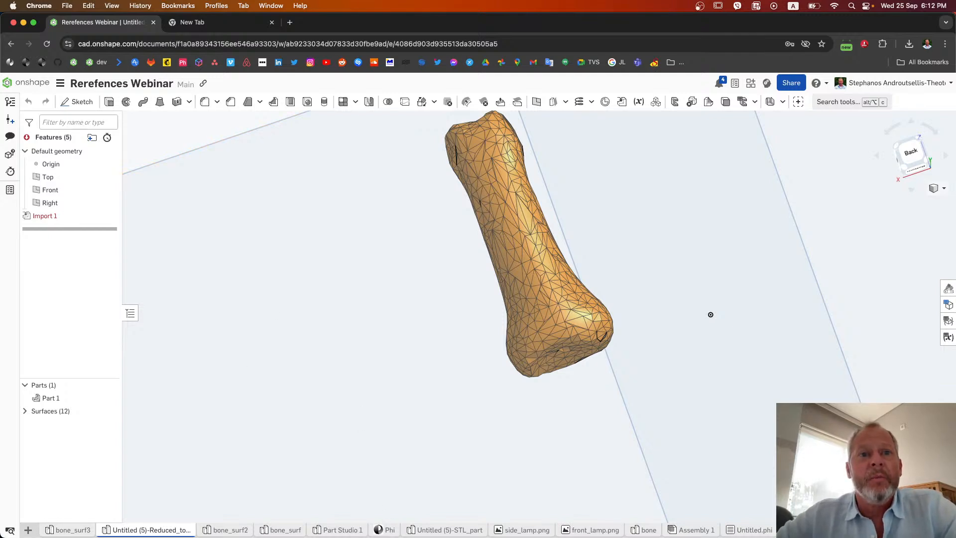
{"action": "mouse_move", "coordinate": [391, 518]}
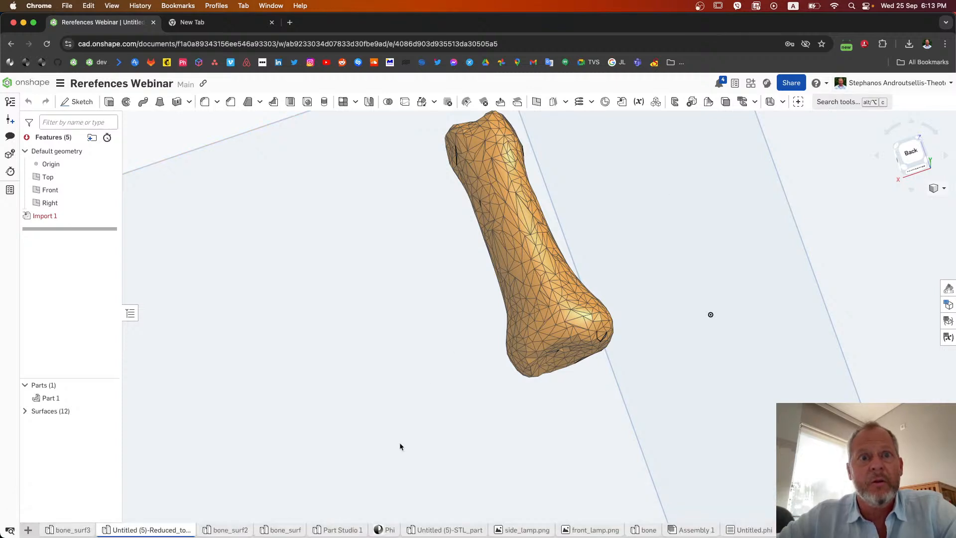
Step: Return to the Phi tab, restart with a new model and load the saved bone_surf3 model from the cloud
{"action": "left_click", "coordinate": [382, 529]}
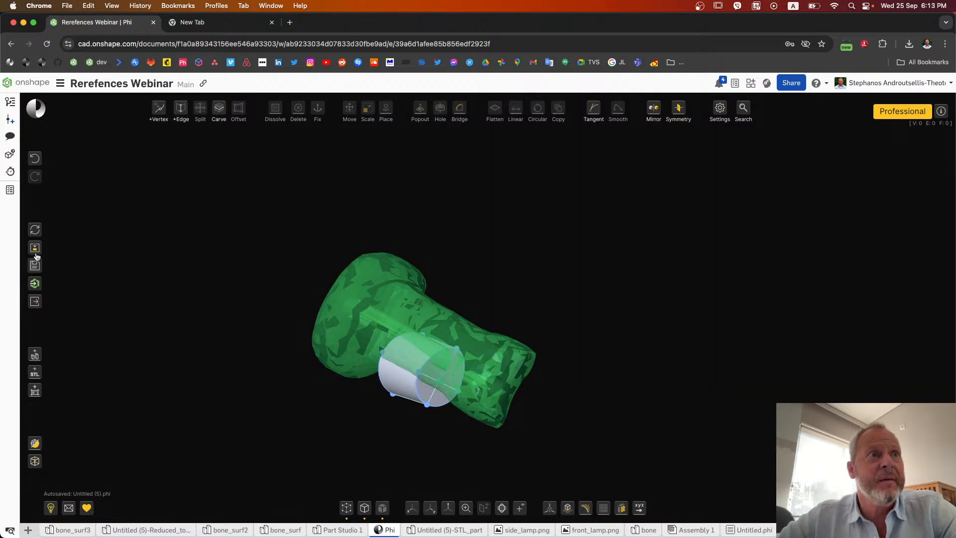
{"action": "left_click", "coordinate": [35, 229]}
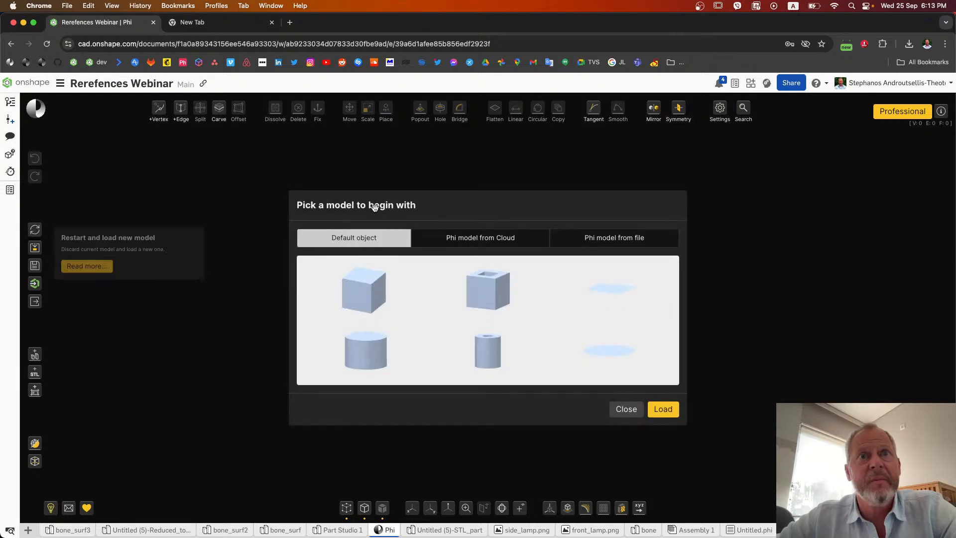
{"action": "left_click", "coordinate": [510, 240]}
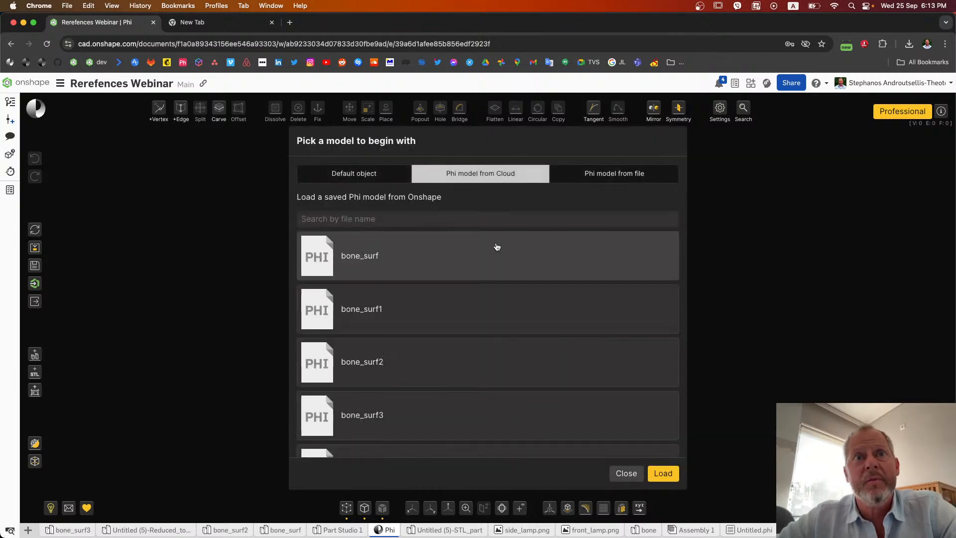
{"action": "left_click", "coordinate": [366, 421]}
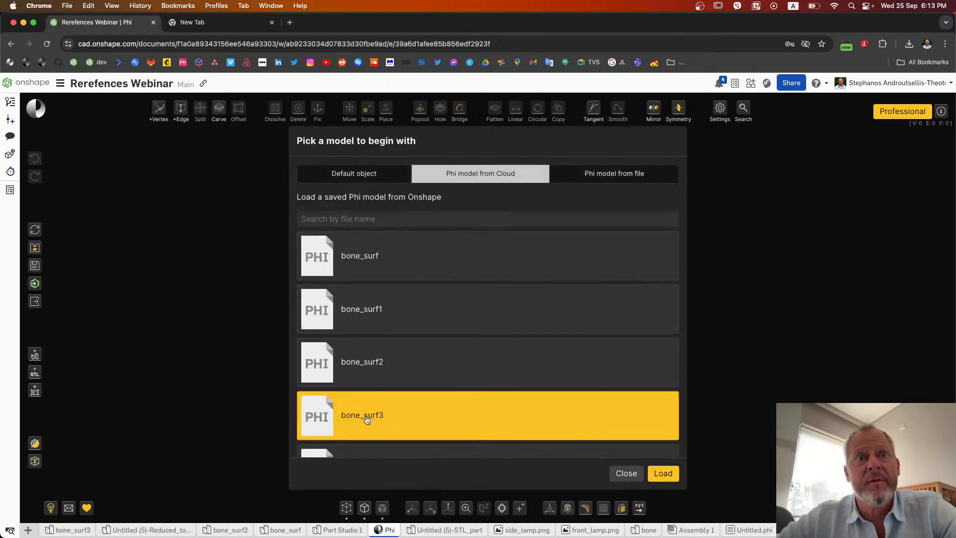
{"action": "left_click", "coordinate": [666, 472]}
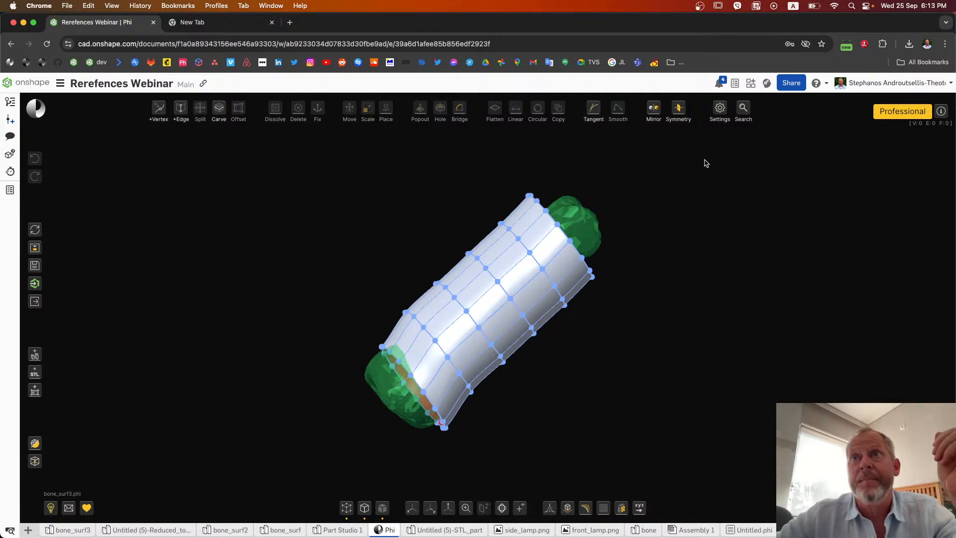
Step: Turn off the transparent display of references and inspect the surface sleeve around the bone from several sides
{"action": "left_click", "coordinate": [718, 108]}
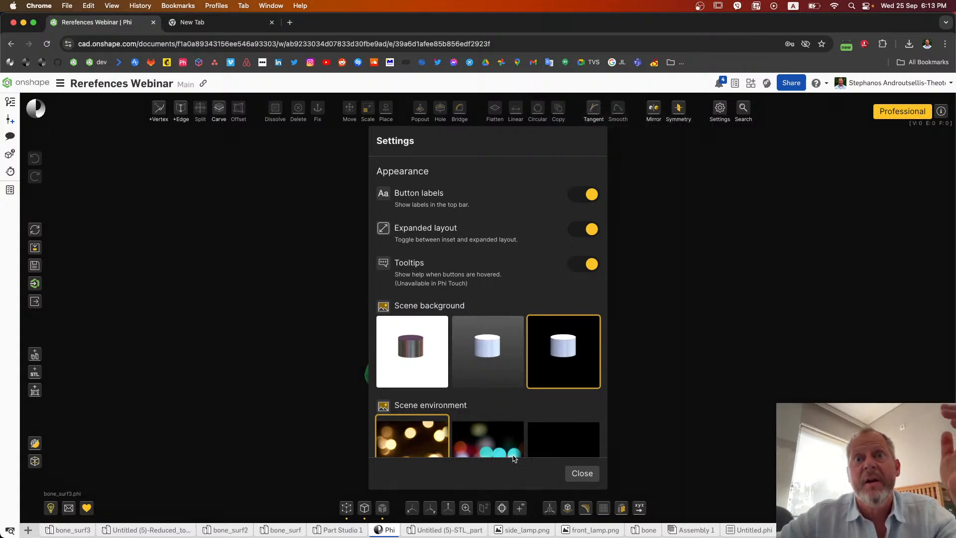
{"action": "scroll", "coordinate": [527, 434], "scroll_direction": "down", "scroll_amount": 6}
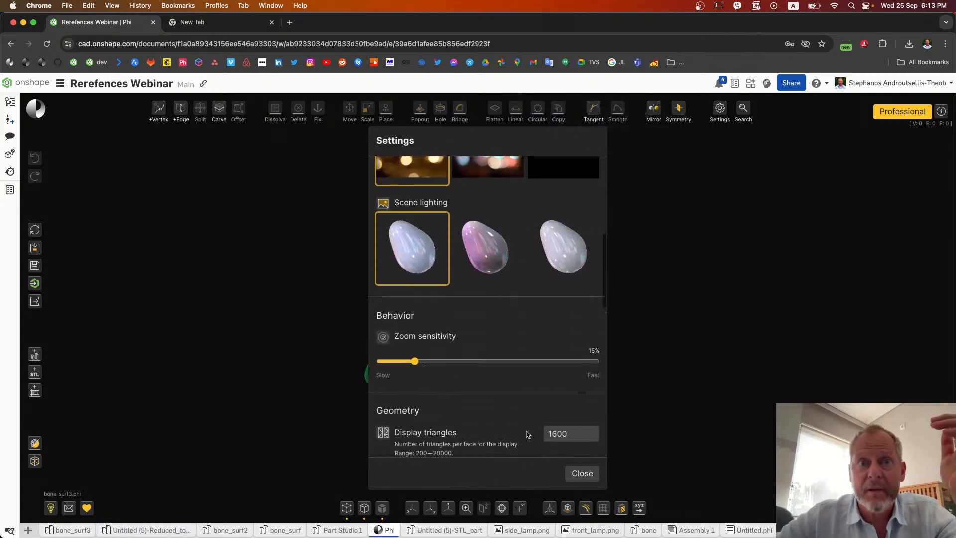
{"action": "scroll", "coordinate": [527, 434], "scroll_direction": "down", "scroll_amount": 4}
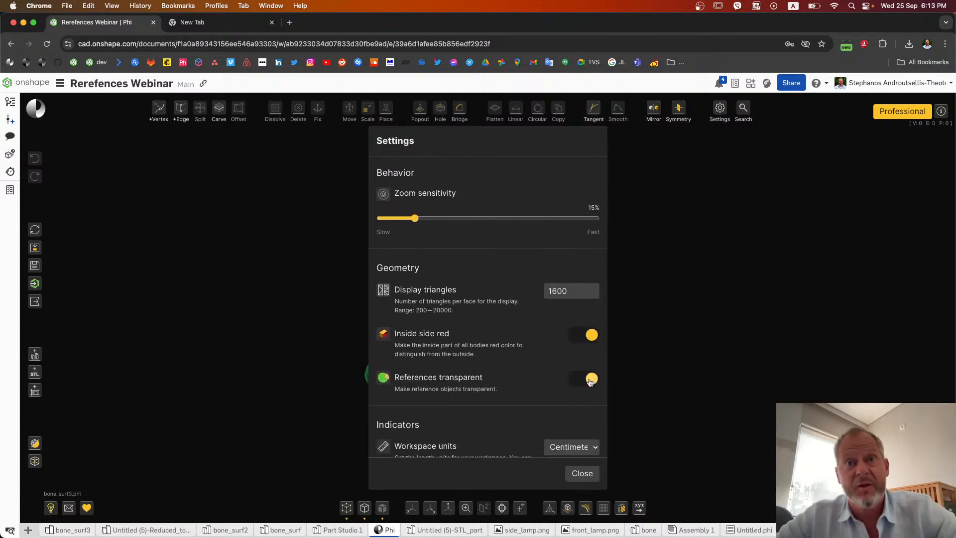
{"action": "left_click", "coordinate": [590, 379]}
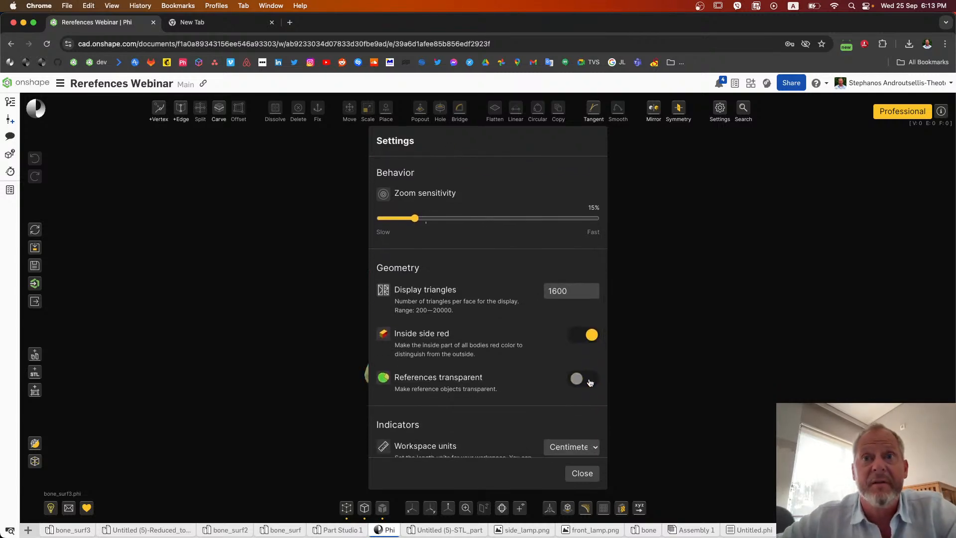
{"action": "left_click", "coordinate": [582, 474]}
{"action": "right_click_drag", "start_coordinate": [637, 361], "coordinate": [662, 386]}
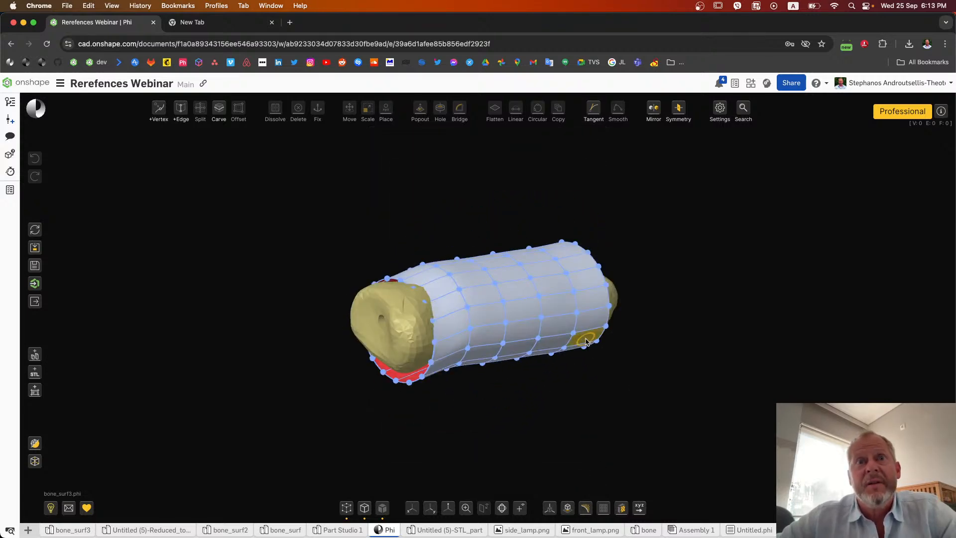
{"action": "right_click_drag", "start_coordinate": [316, 296], "coordinate": [273, 269]}
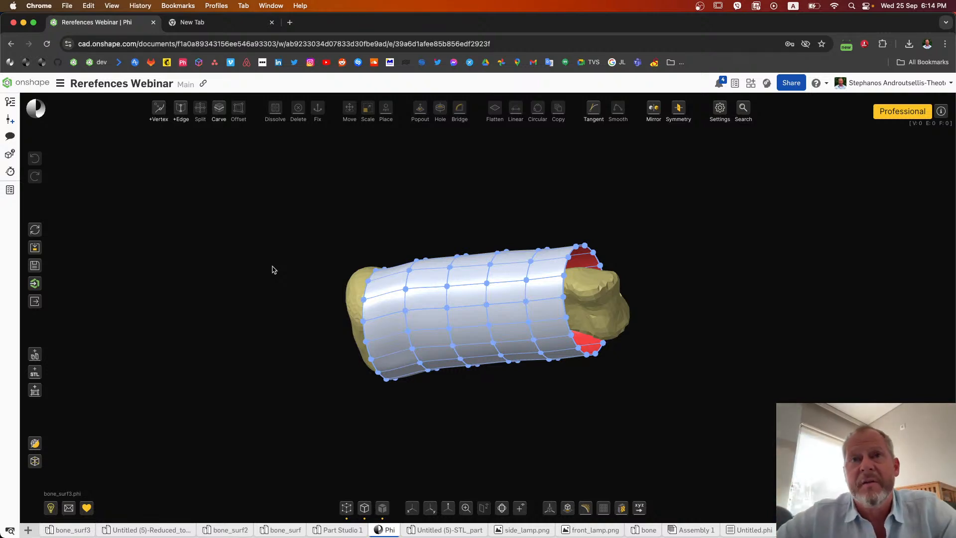
{"action": "right_click_drag", "start_coordinate": [310, 265], "coordinate": [319, 294]}
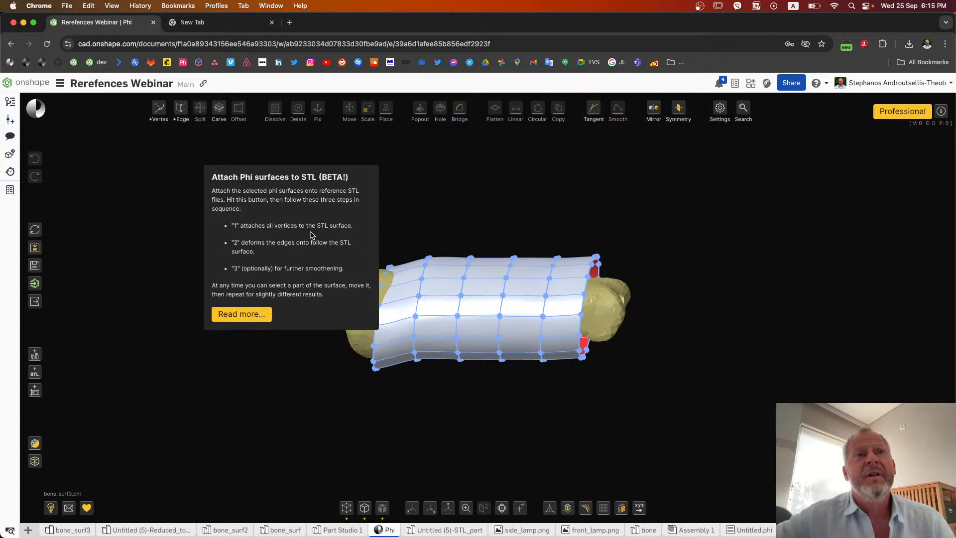
Step: Read the detailed help for attaching Phi surfaces to an STL, including its suggested procedure and shortcuts
{"action": "left_click", "coordinate": [256, 316]}
{"action": "scroll", "coordinate": [456, 279], "scroll_direction": "down", "scroll_amount": 10}
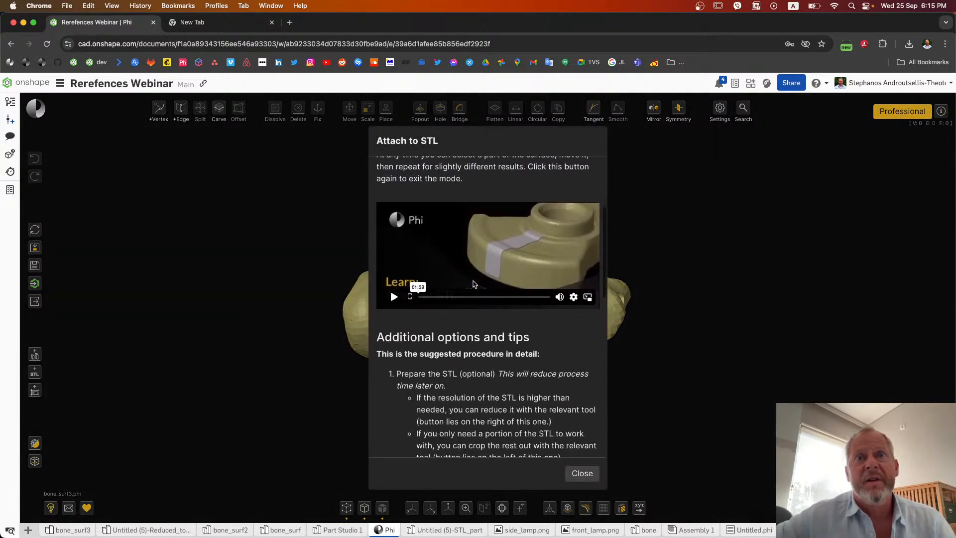
{"action": "scroll", "coordinate": [462, 287], "scroll_direction": "down", "scroll_amount": 10}
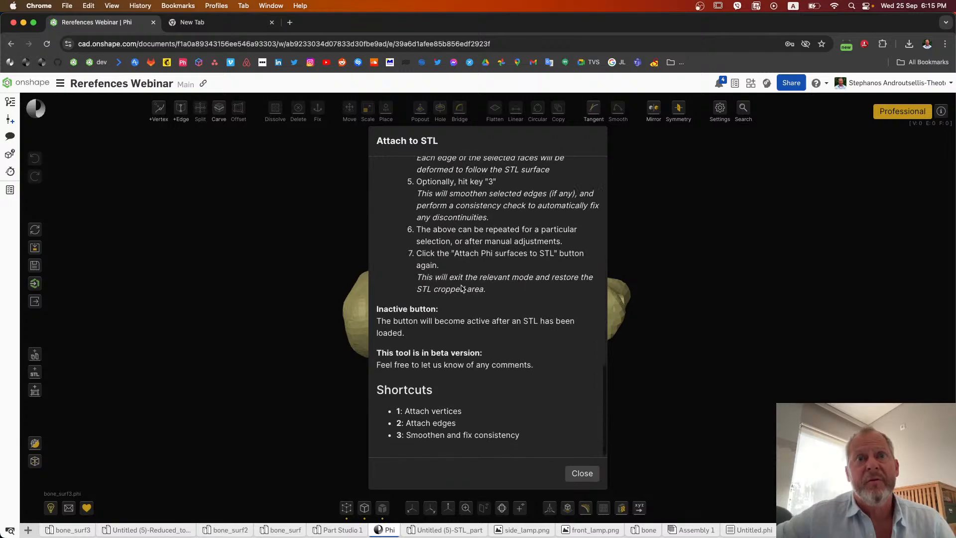
{"action": "left_click", "coordinate": [582, 472]}
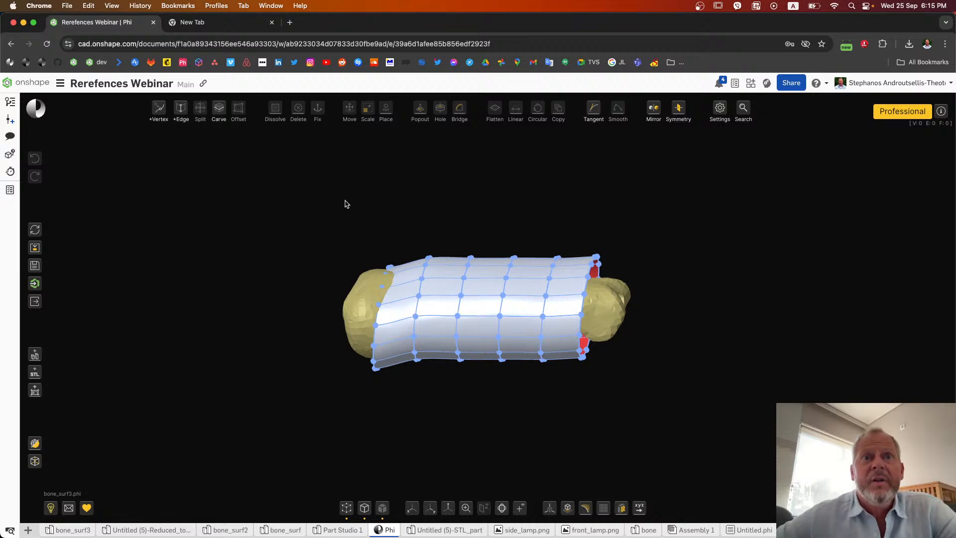
Step: Select the whole surface sleeve and attach its vertices to the bone STL
{"action": "left_click_drag", "start_coordinate": [346, 204], "coordinate": [663, 418]}
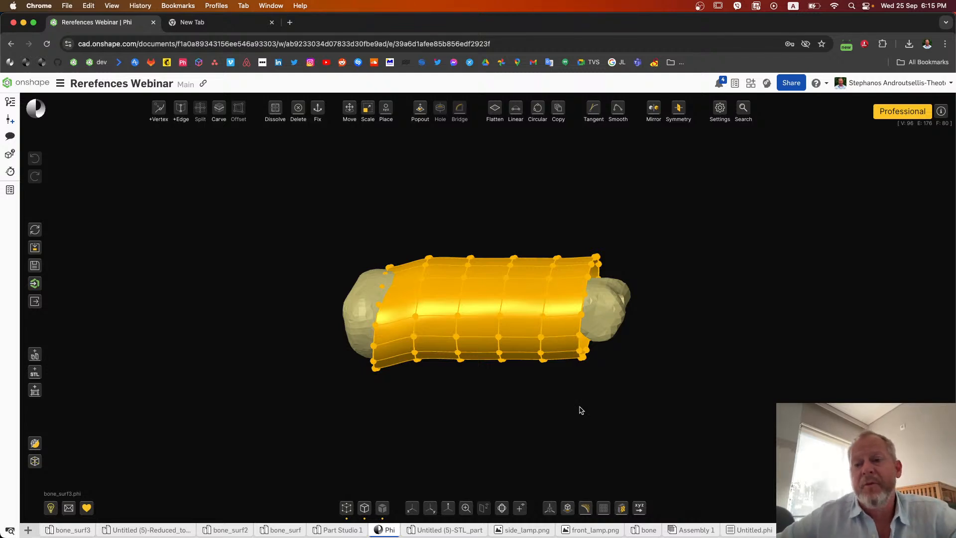
{"action": "mouse_move", "coordinate": [388, 111]}
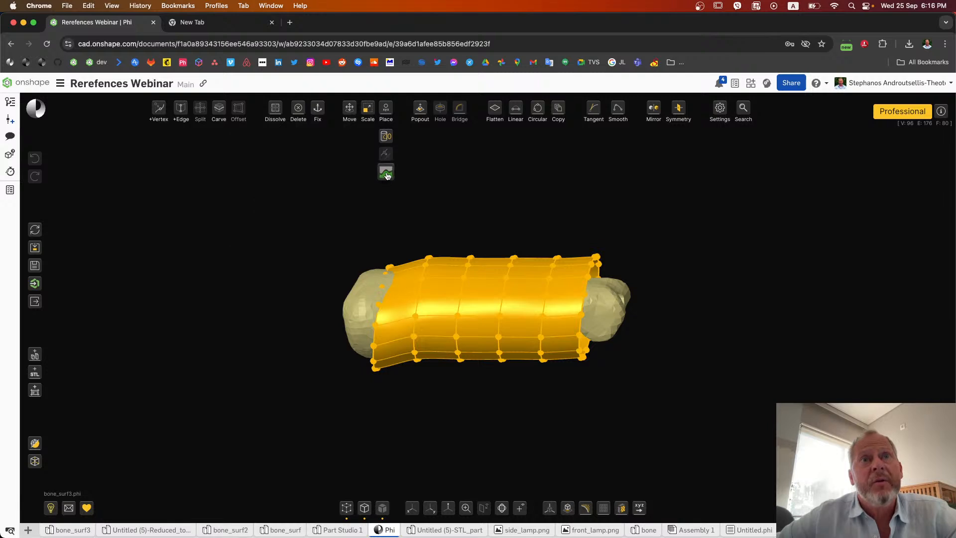
{"action": "mouse_move", "coordinate": [387, 175]}
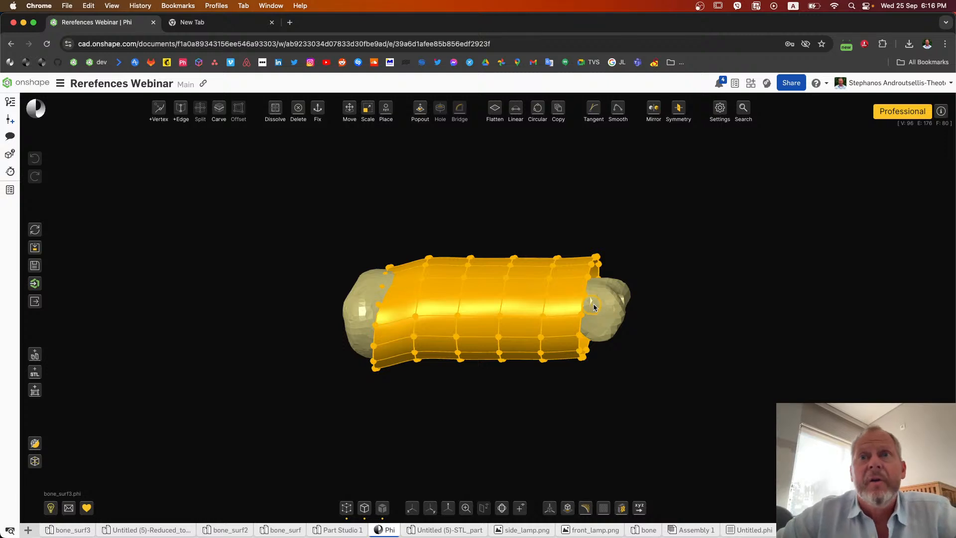
{"action": "mouse_move", "coordinate": [632, 309]}
{"action": "right_mouse_down"}
{"action": "mouse_move", "coordinate": [656, 319]}
{"action": "mouse_move", "coordinate": [642, 319]}
{"action": "right_mouse_up"}
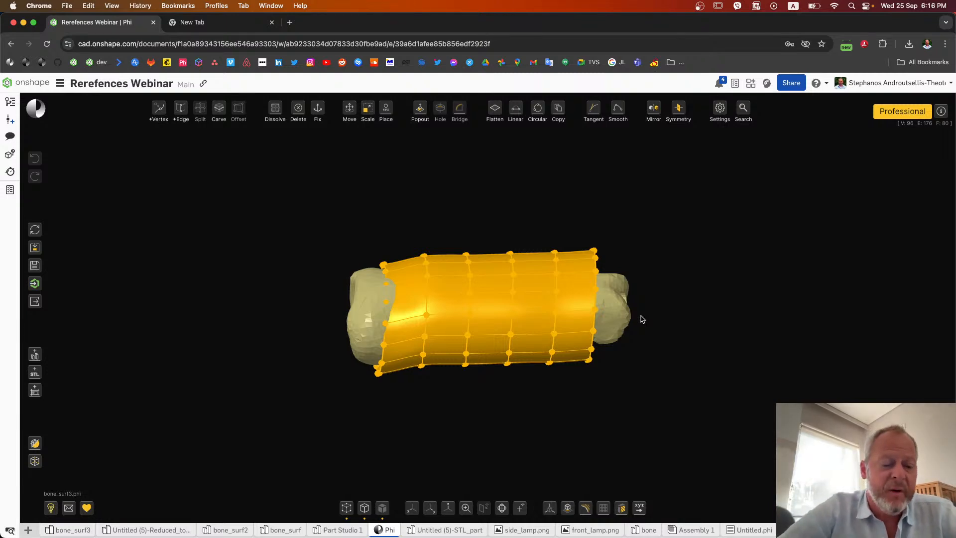
{"action": "key", "text": "a"}
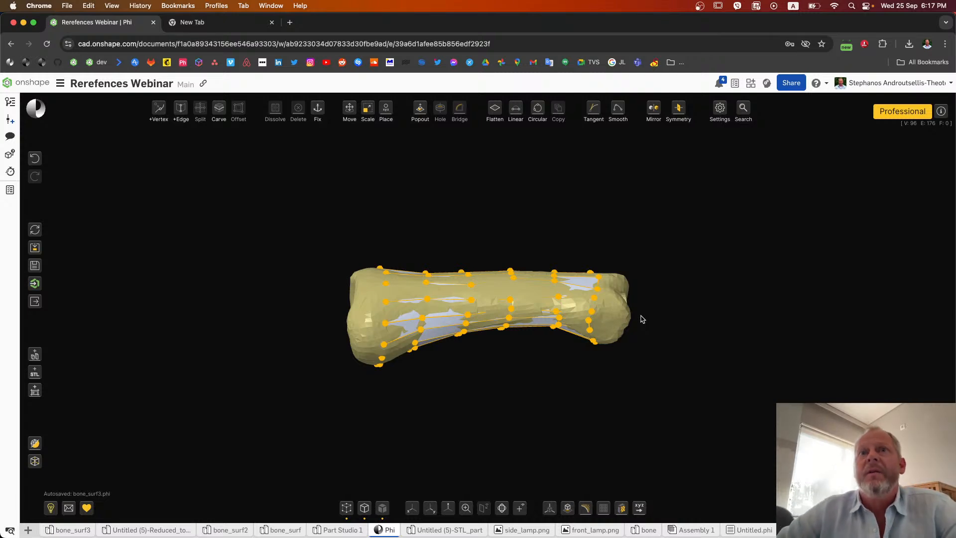
Step: Repeat the attach operation on the still-selected sleeve so its edges and faces follow the bone STL
{"action": "mouse_move", "coordinate": [641, 317]}
{"action": "right_mouse_down"}
{"action": "mouse_move", "coordinate": [576, 349]}
{"action": "mouse_move", "coordinate": [632, 320]}
{"action": "mouse_move", "coordinate": [647, 319]}
{"action": "mouse_move", "coordinate": [646, 328]}
{"action": "right_mouse_up"}
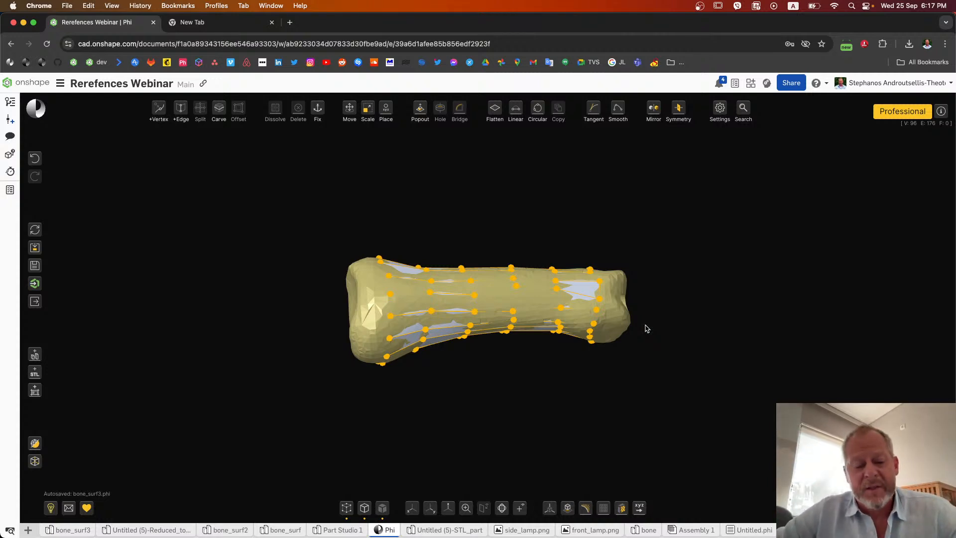
{"action": "key", "text": "a"}
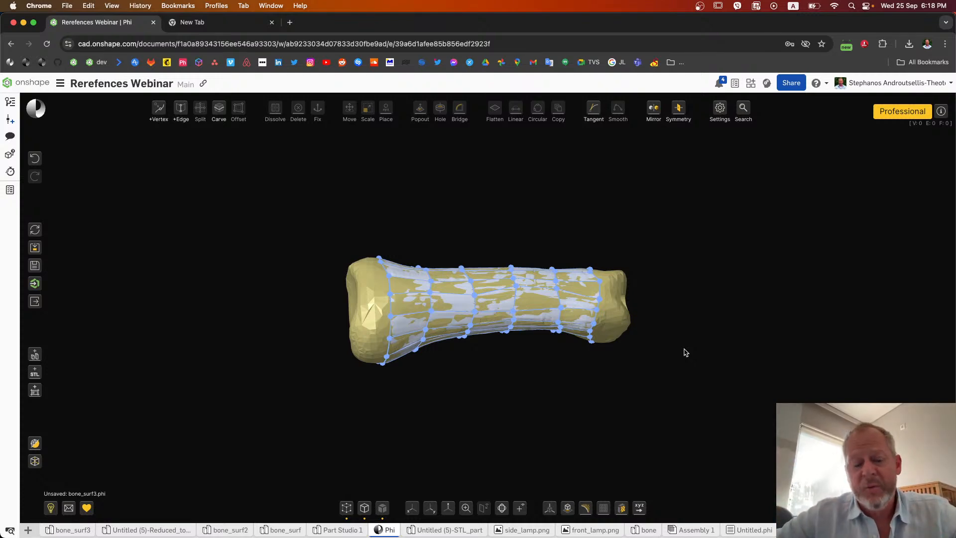
{"action": "key", "text": "a"}
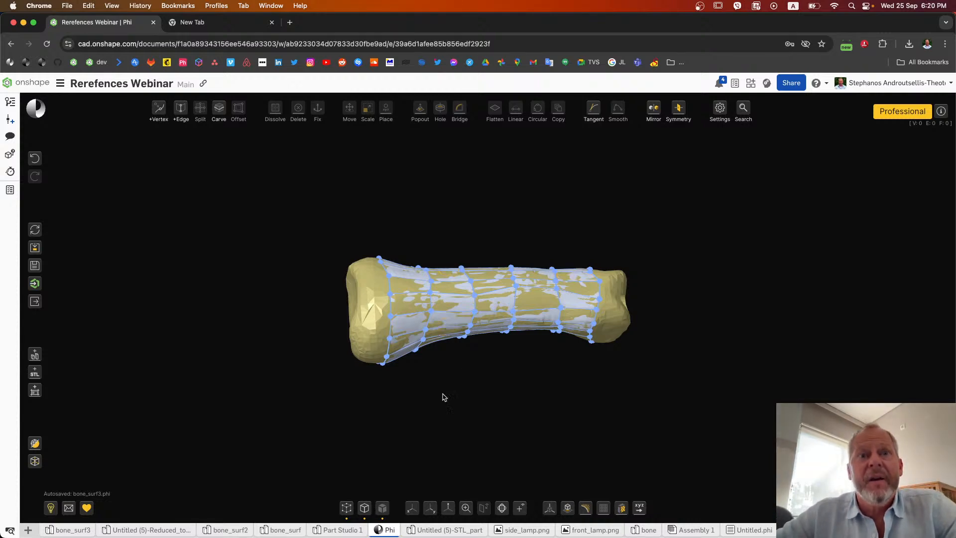
Step: Hide the vertices and the bone reference model, and inspect the attached surface on its own
{"action": "left_click", "coordinate": [347, 508]}
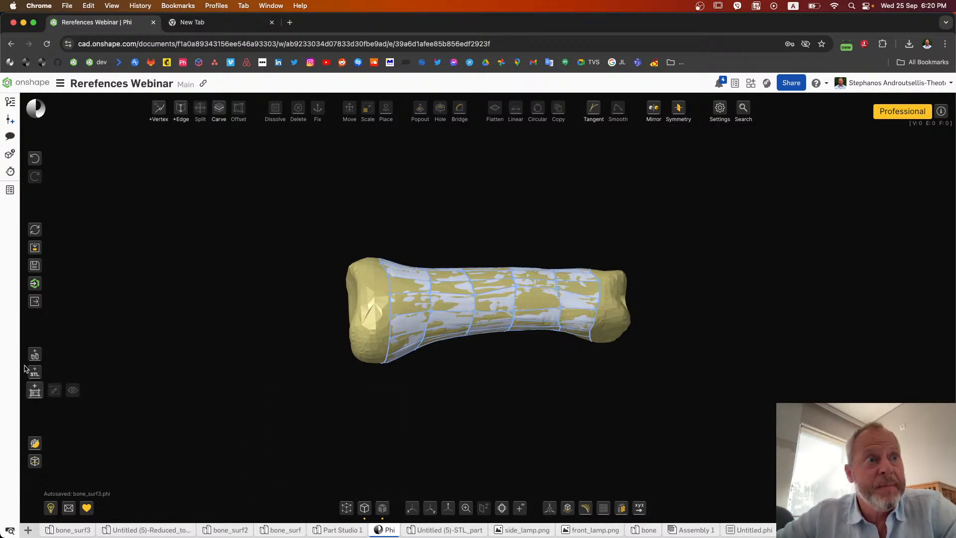
{"action": "mouse_move", "coordinate": [36, 373]}
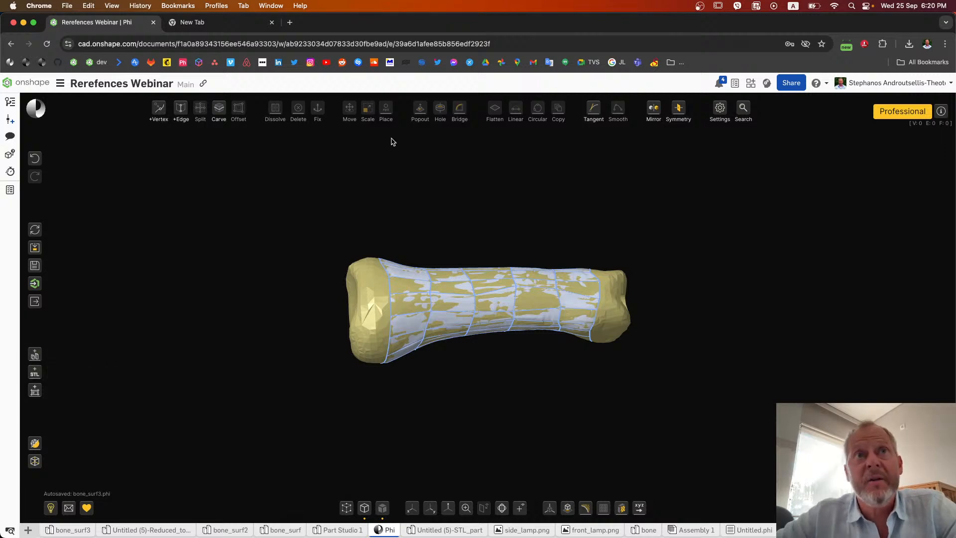
{"action": "mouse_move", "coordinate": [392, 112]}
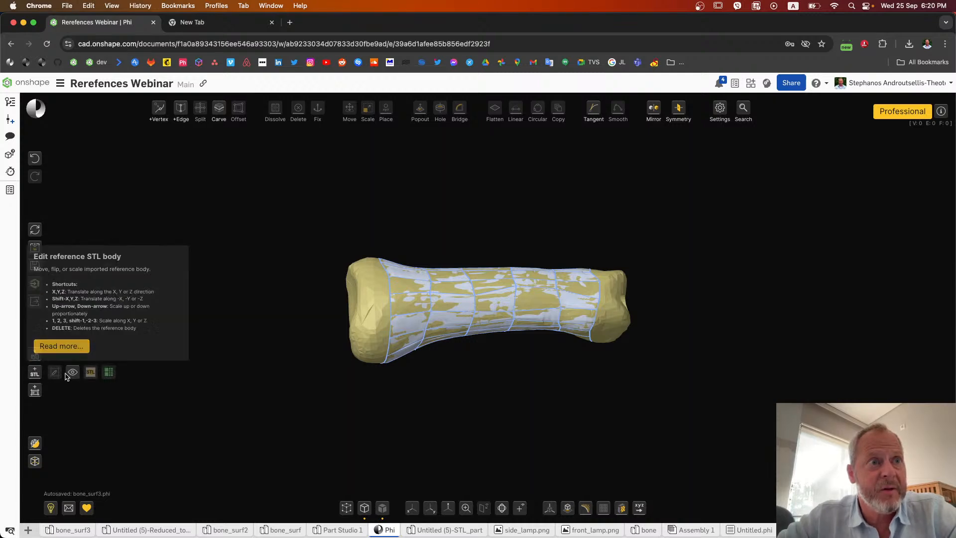
{"action": "mouse_move", "coordinate": [90, 372]}
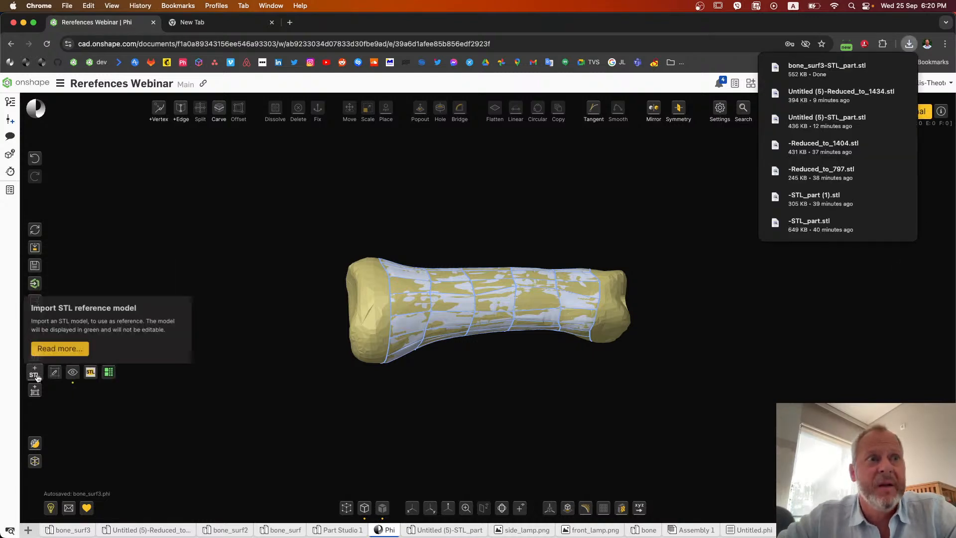
{"action": "left_click", "coordinate": [70, 374]}
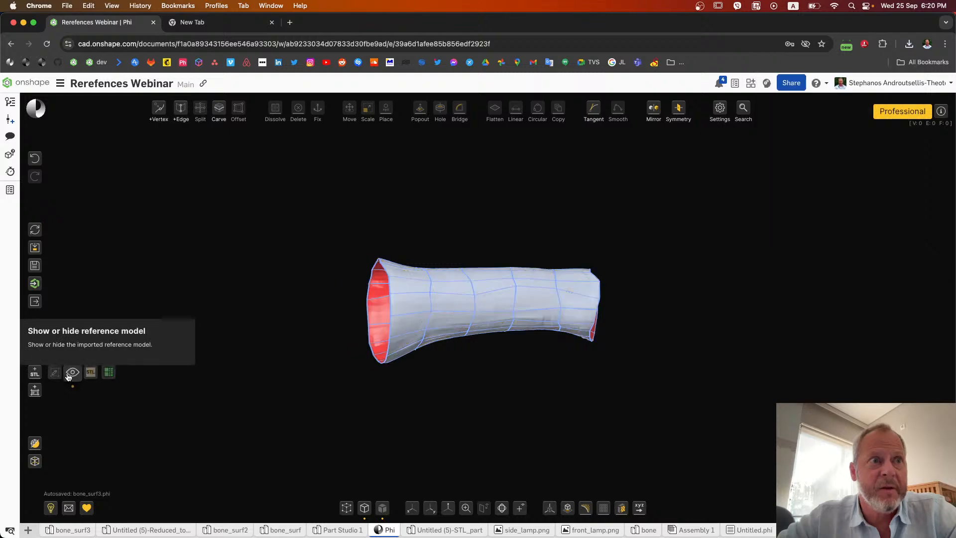
{"action": "right_click_drag", "start_coordinate": [357, 374], "coordinate": [308, 365]}
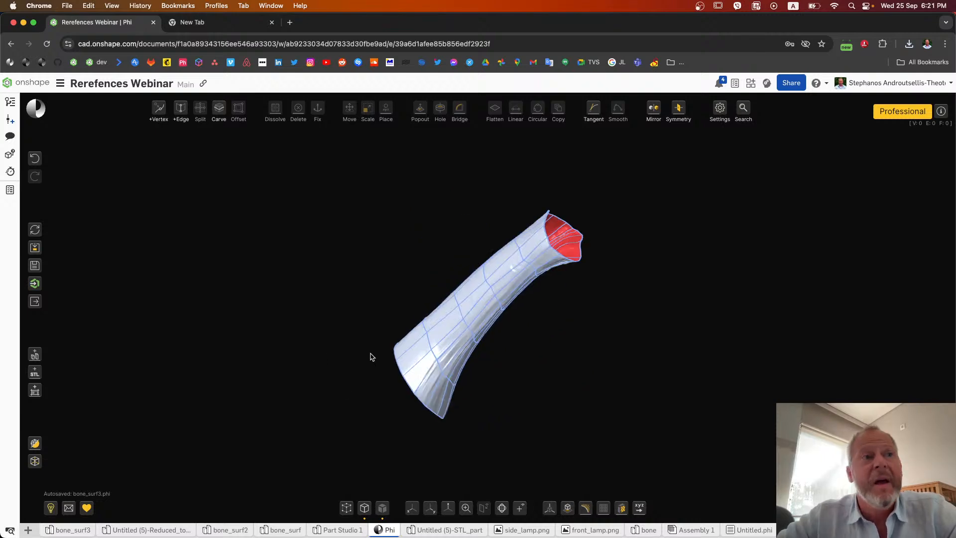
Step: Send the attached surface model to Onshape under the name bone_surf3
{"action": "left_click", "coordinate": [40, 287]}
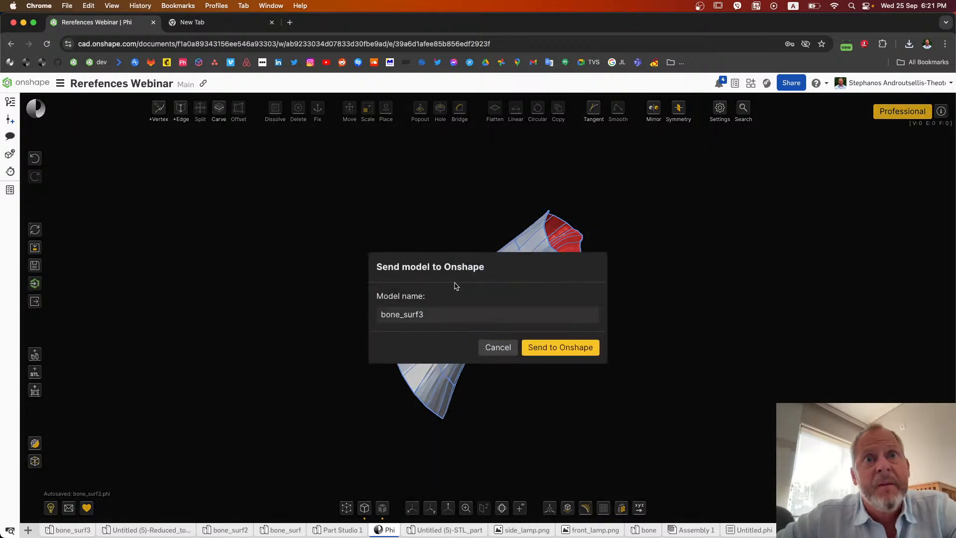
{"action": "left_click", "coordinate": [566, 352]}
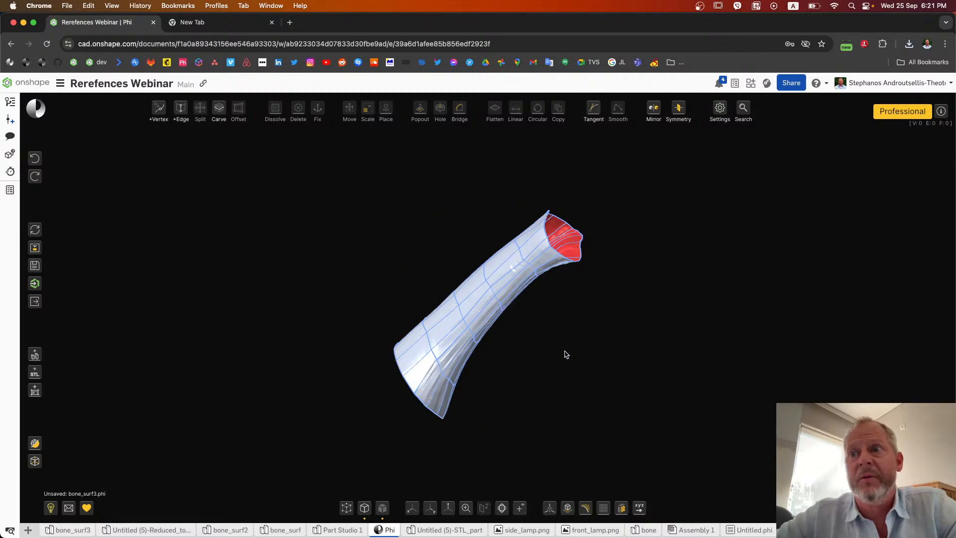
Step: Smooth the edge loop around the sleeve's middle and the one next to its wide flared end
{"action": "right_click_drag", "start_coordinate": [596, 322], "coordinate": [612, 334]}
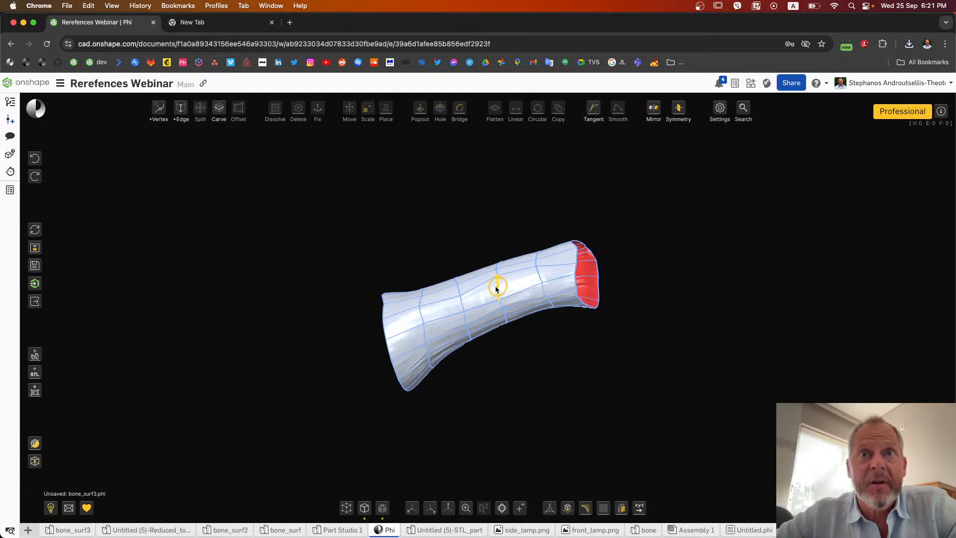
{"action": "left_click", "coordinate": [462, 306]}
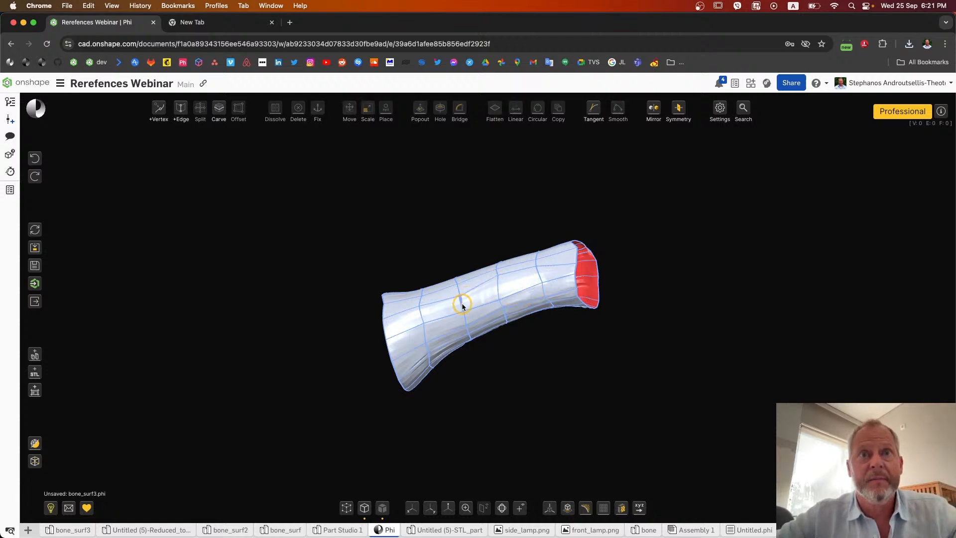
{"action": "left_click", "coordinate": [462, 306]}
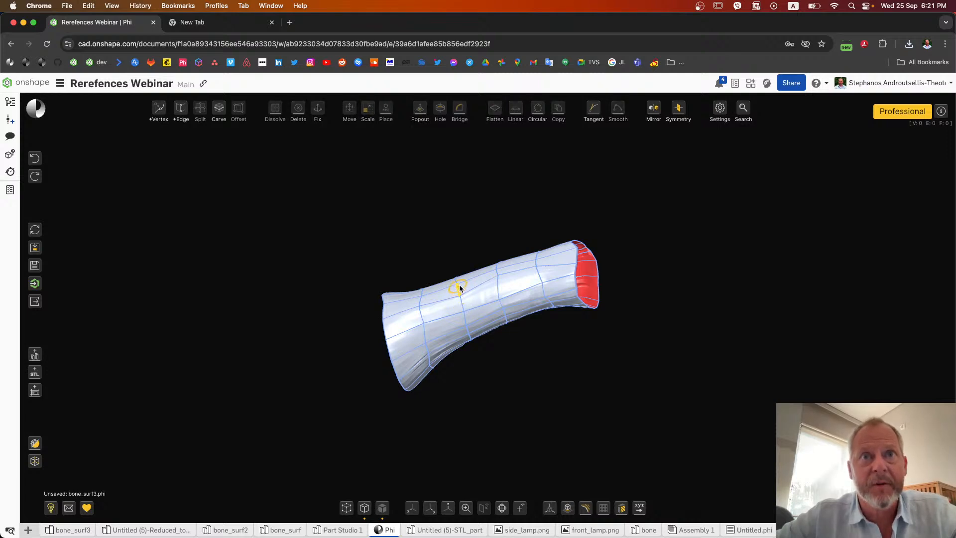
{"action": "left_click_drag", "start_coordinate": [455, 282], "coordinate": [497, 388]}
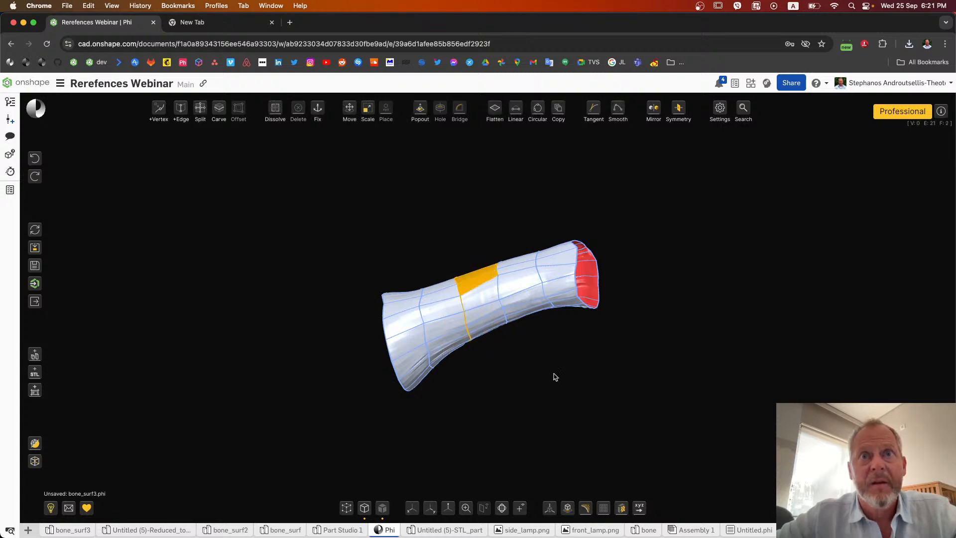
{"action": "right_click_drag", "start_coordinate": [527, 363], "coordinate": [473, 431]}
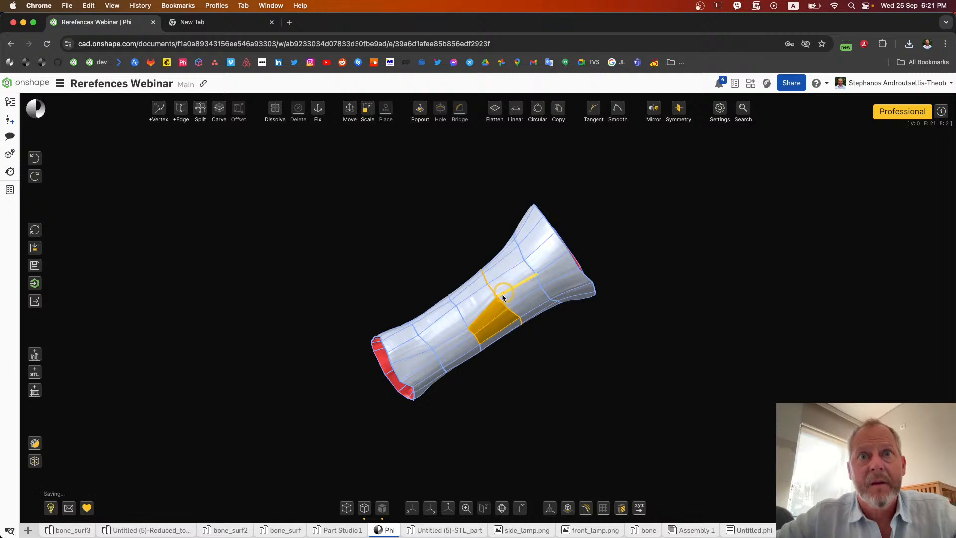
{"action": "key", "text": "Escape"}
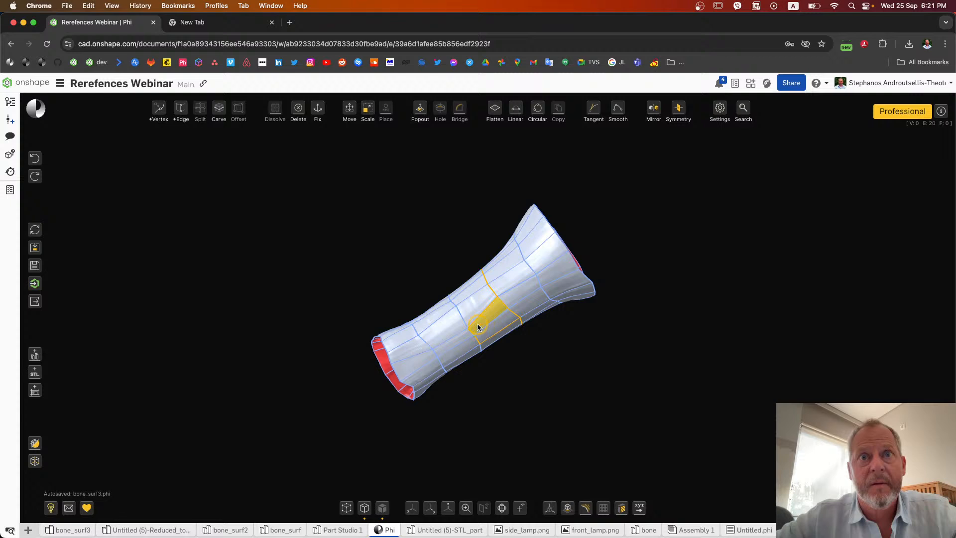
{"action": "left_click", "coordinate": [476, 324]}
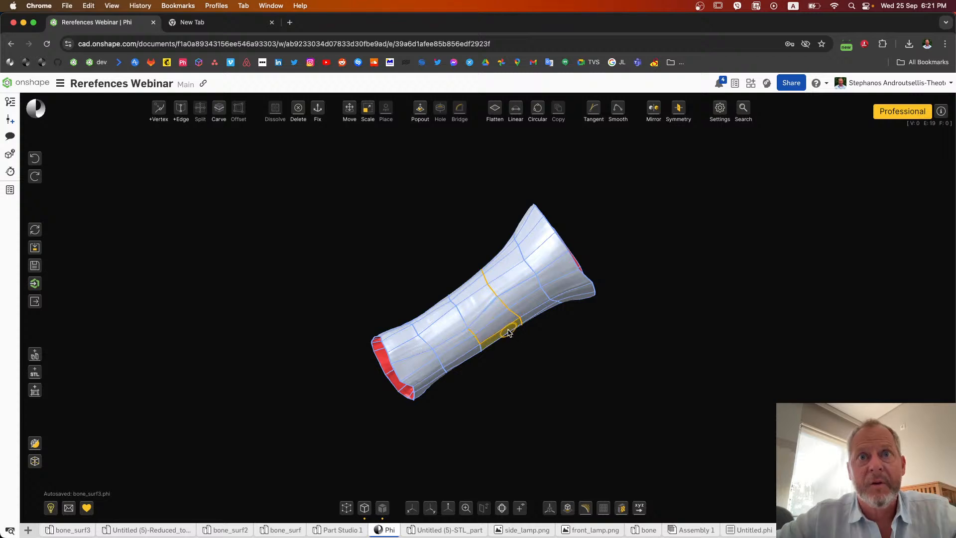
{"action": "right_click_drag", "start_coordinate": [607, 368], "coordinate": [590, 356]}
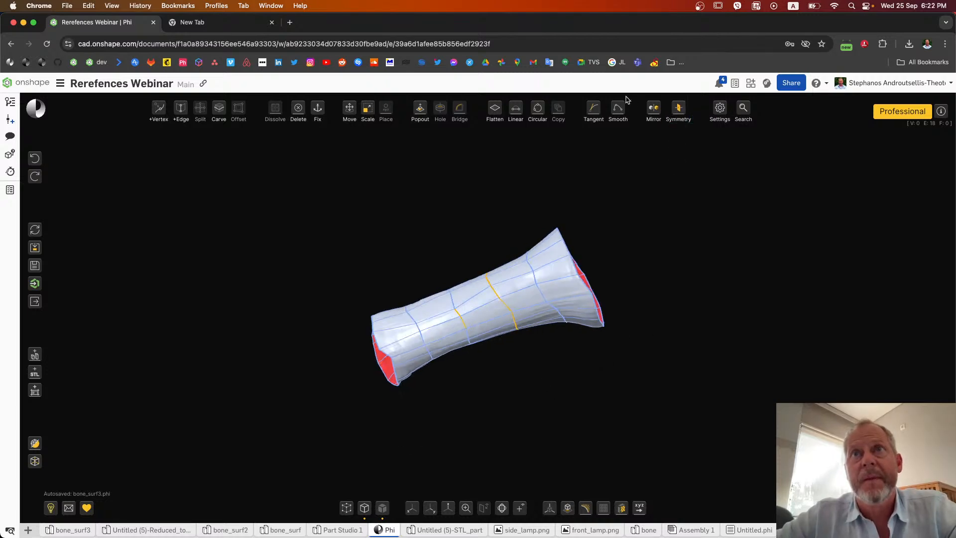
{"action": "mouse_move", "coordinate": [611, 107]}
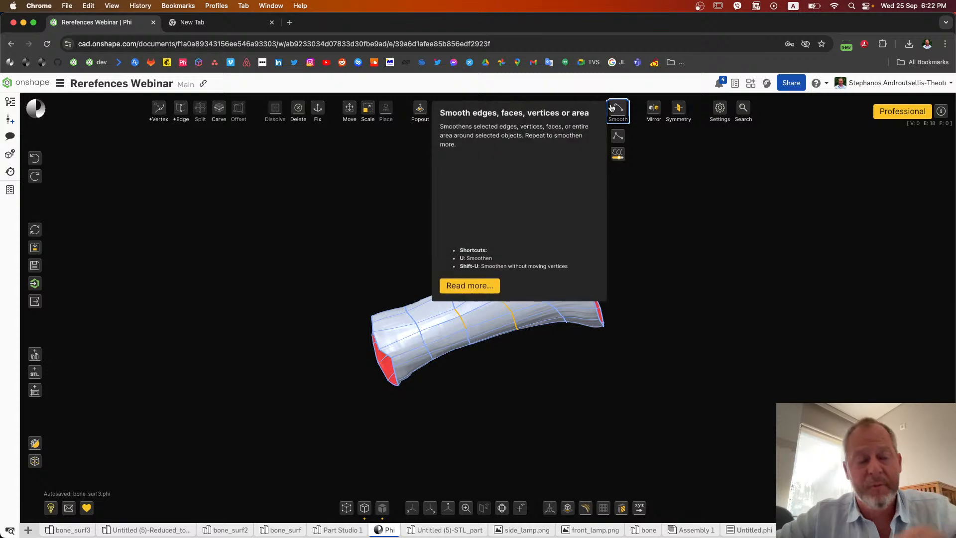
{"action": "left_click", "coordinate": [612, 107]}
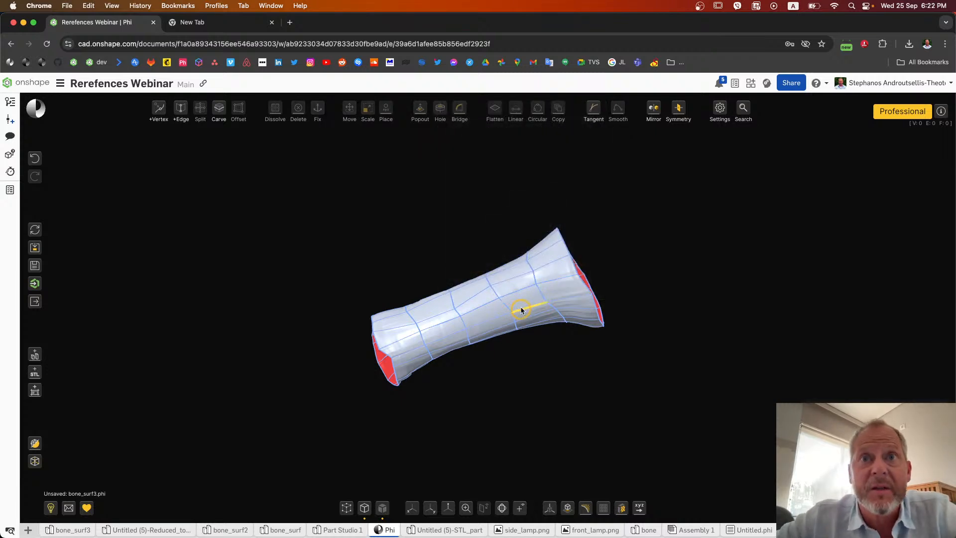
{"action": "double_click", "coordinate": [542, 298]}
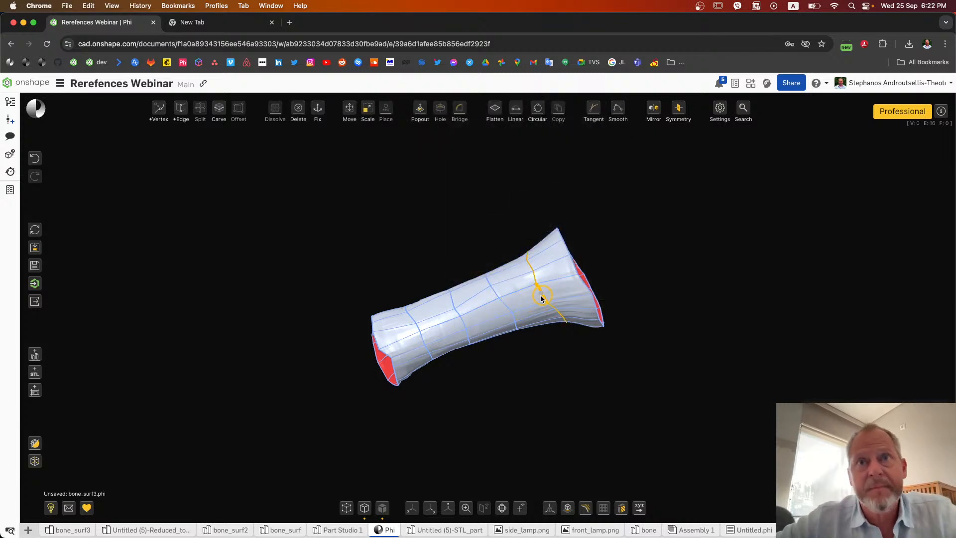
{"action": "left_click", "coordinate": [619, 113]}
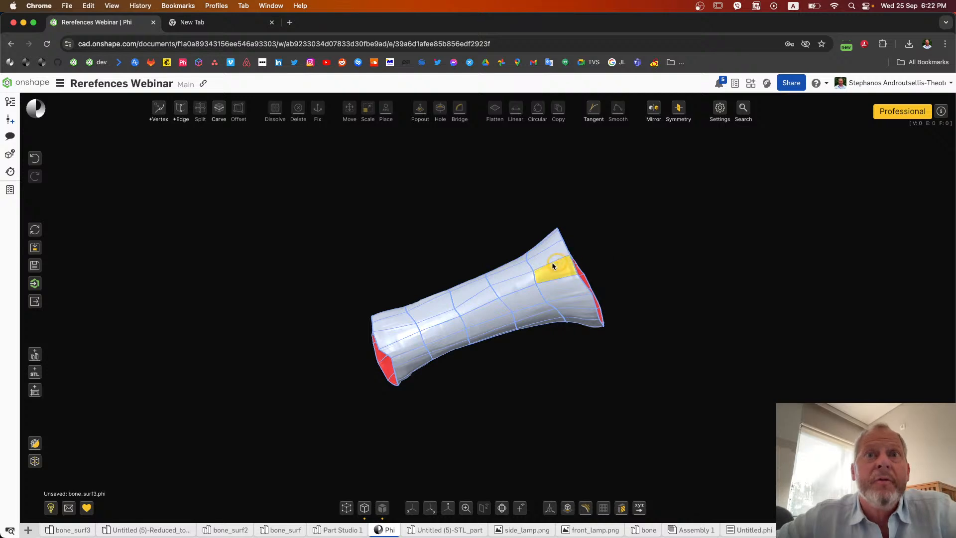
Step: Select the ring of faces around the sleeve's middle and move it outward to form a bulge
{"action": "left_click", "coordinate": [430, 507]}
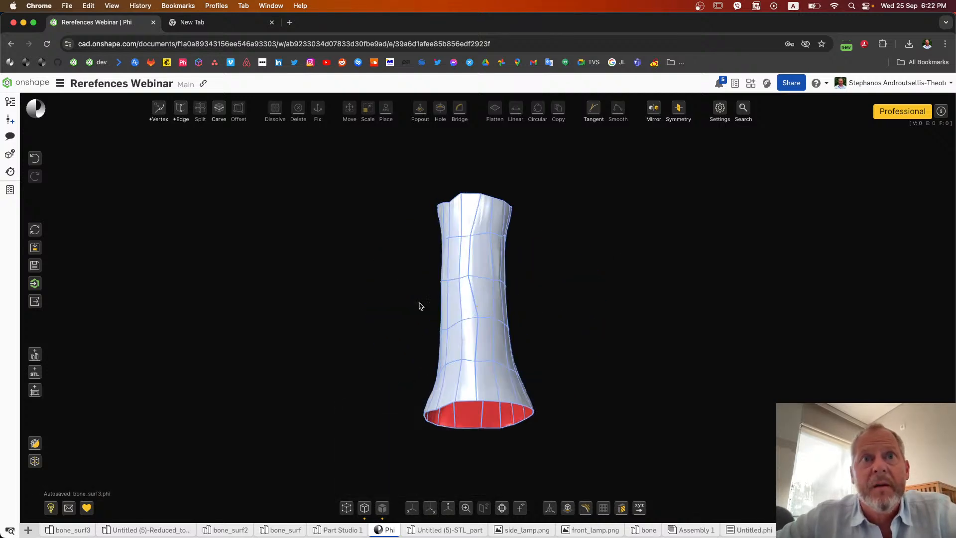
{"action": "left_click_drag", "start_coordinate": [415, 274], "coordinate": [605, 362]}
{"action": "right_click_drag", "start_coordinate": [628, 322], "coordinate": [487, 313]}
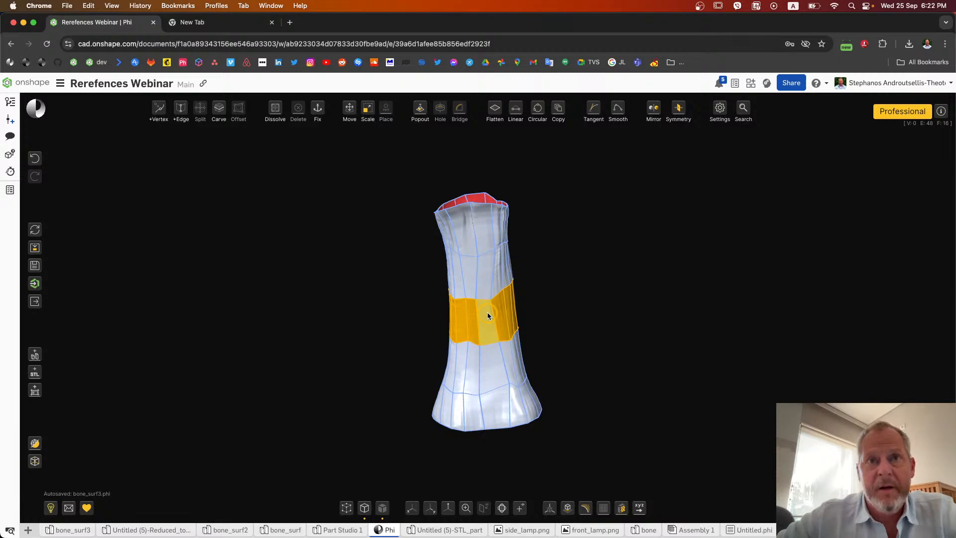
{"action": "key", "text": "m"}
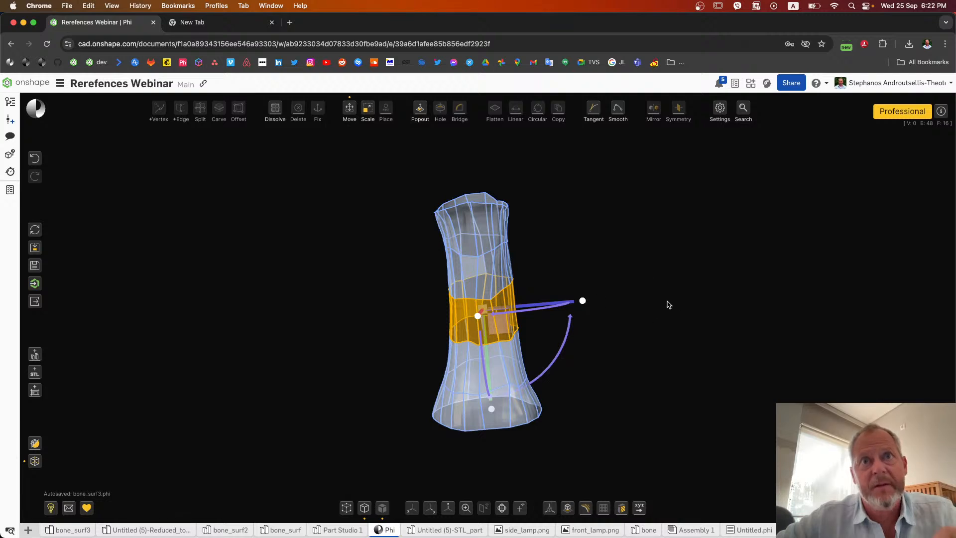
{"action": "left_click", "coordinate": [646, 276]}
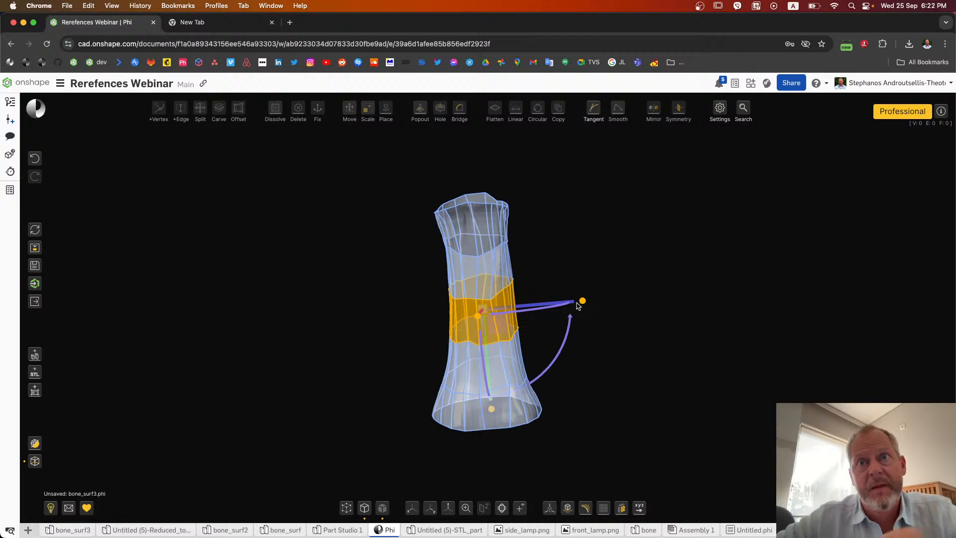
{"action": "left_click_drag", "start_coordinate": [580, 302], "coordinate": [580, 302]}
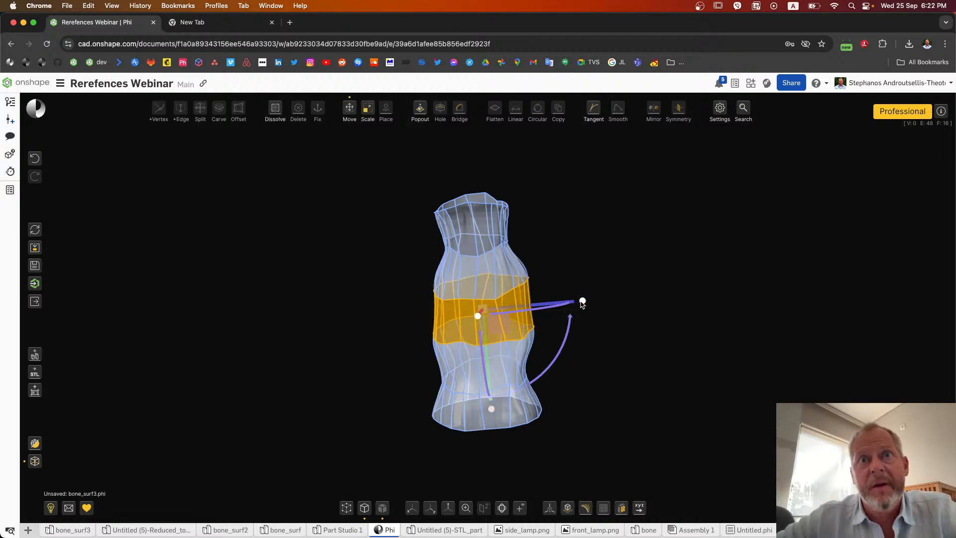
{"action": "left_click", "coordinate": [620, 275]}
Step: Hide the edges and inspect the bulged surface from several sides
{"action": "right_click_drag", "start_coordinate": [619, 274], "coordinate": [476, 261]}
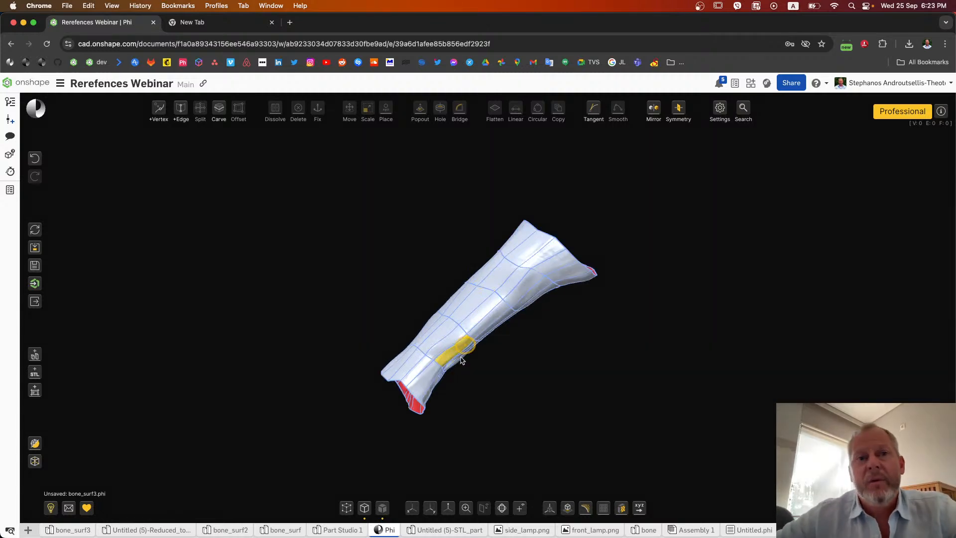
{"action": "left_click", "coordinate": [367, 508]}
{"action": "right_click_drag", "start_coordinate": [604, 345], "coordinate": [445, 399]}
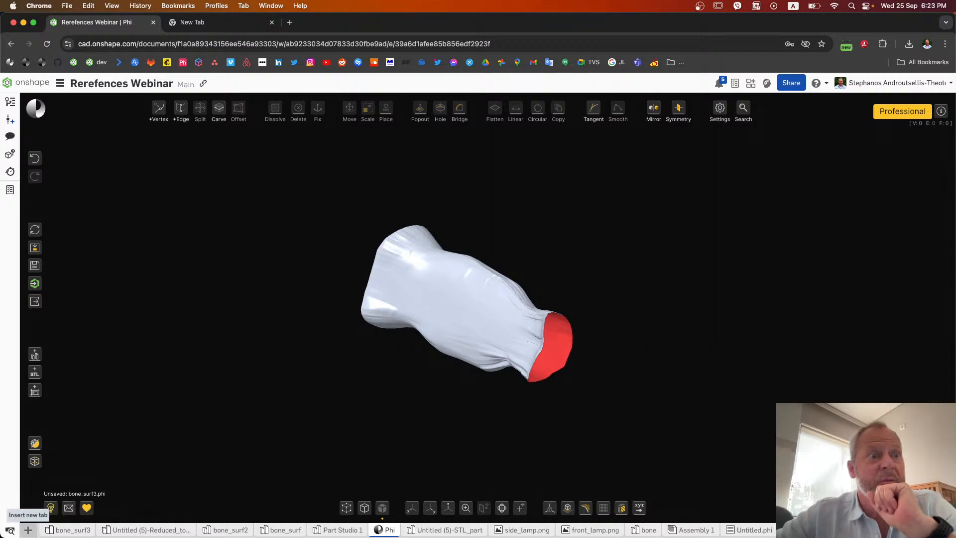
Step: Switch to the bone_surf3 part studio in Onshape
{"action": "left_click", "coordinate": [69, 530]}
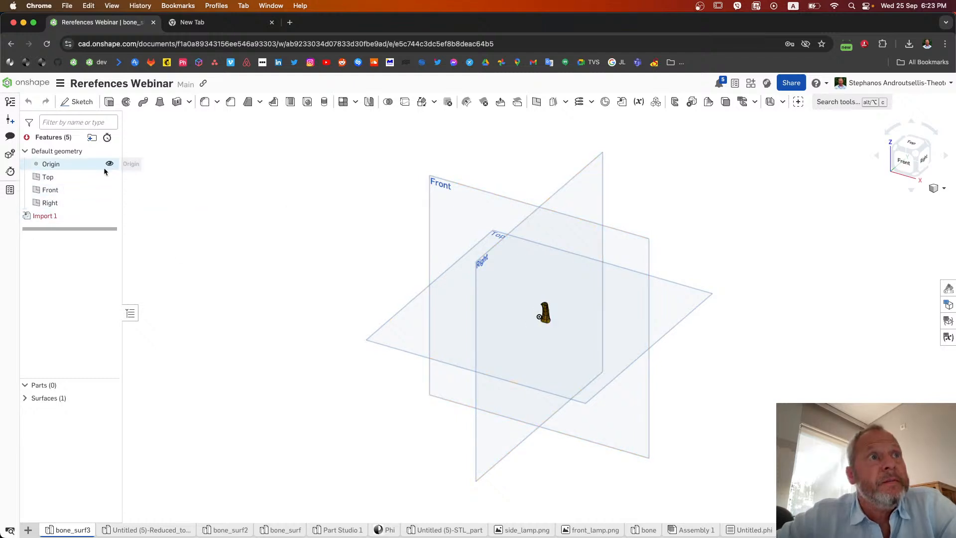
{"action": "right_click", "coordinate": [111, 179]}
{"action": "left_click", "coordinate": [151, 254]}
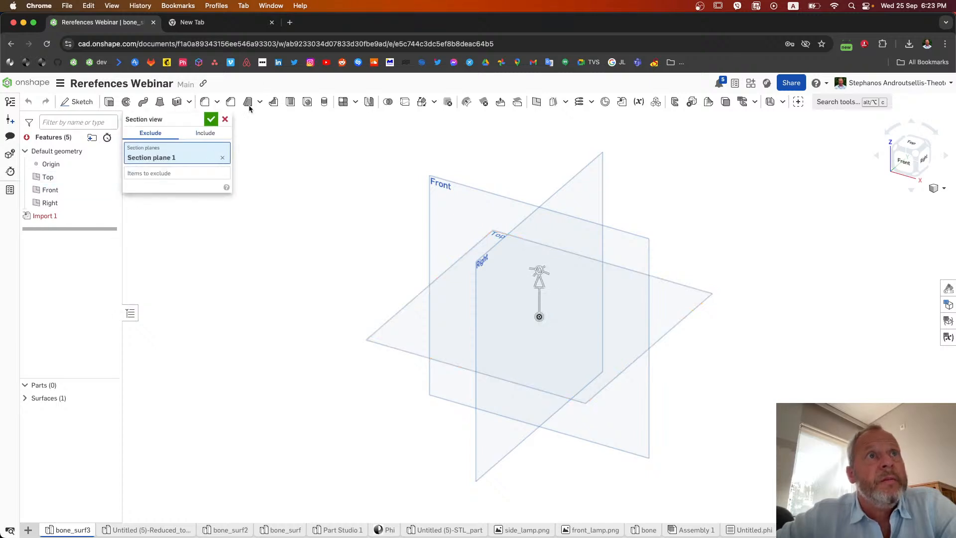
{"action": "left_click", "coordinate": [225, 119]}
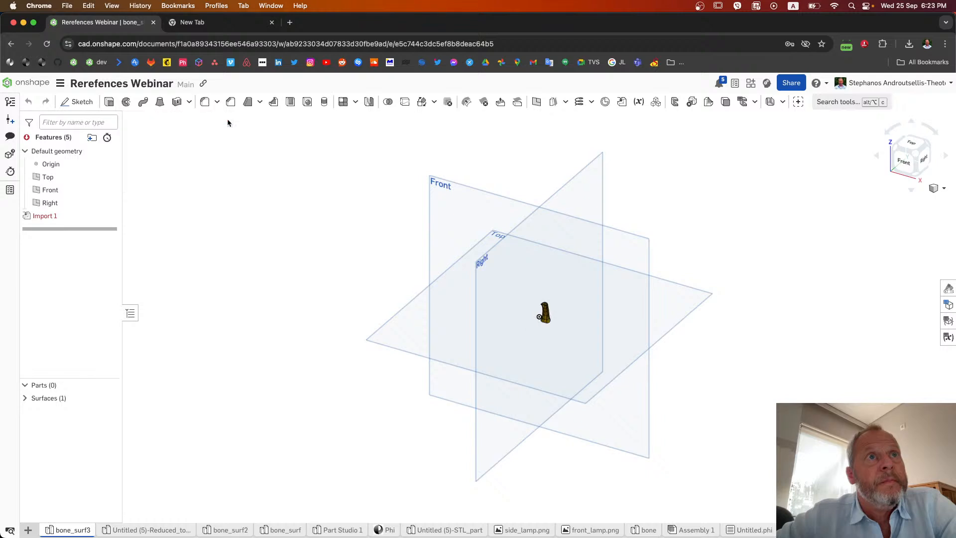
Step: Hide all default planes and inspect the imported bone surface up close from both open ends
{"action": "right_click", "coordinate": [106, 178]}
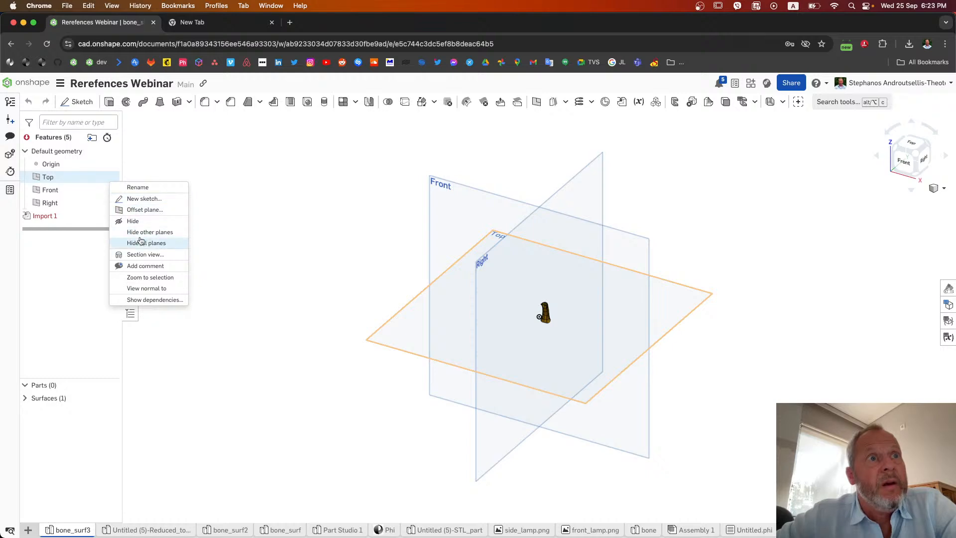
{"action": "left_click", "coordinate": [140, 242]}
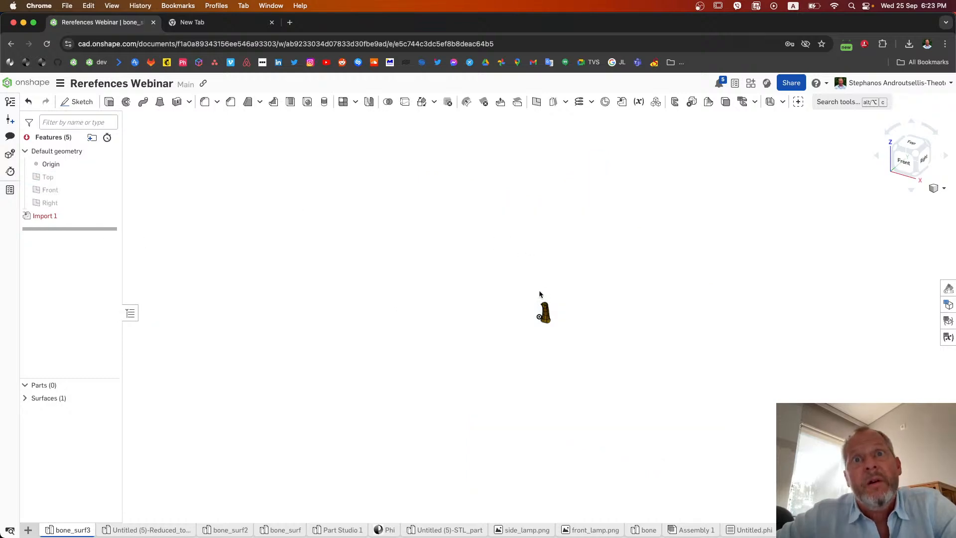
{"action": "key", "text": "f"}
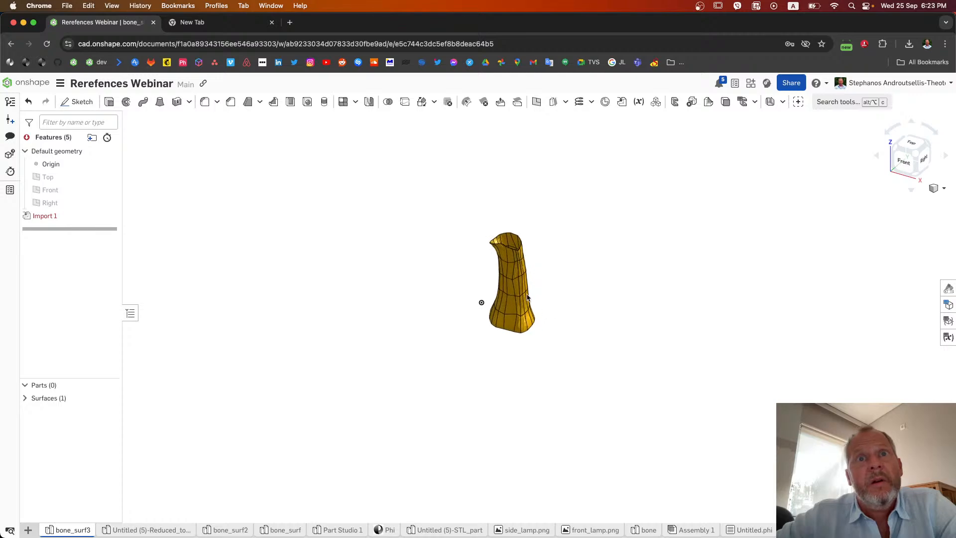
{"action": "scroll", "coordinate": [493, 272], "scroll_direction": "up", "scroll_amount": 5}
{"action": "right_click_drag", "start_coordinate": [633, 300], "coordinate": [681, 266]}
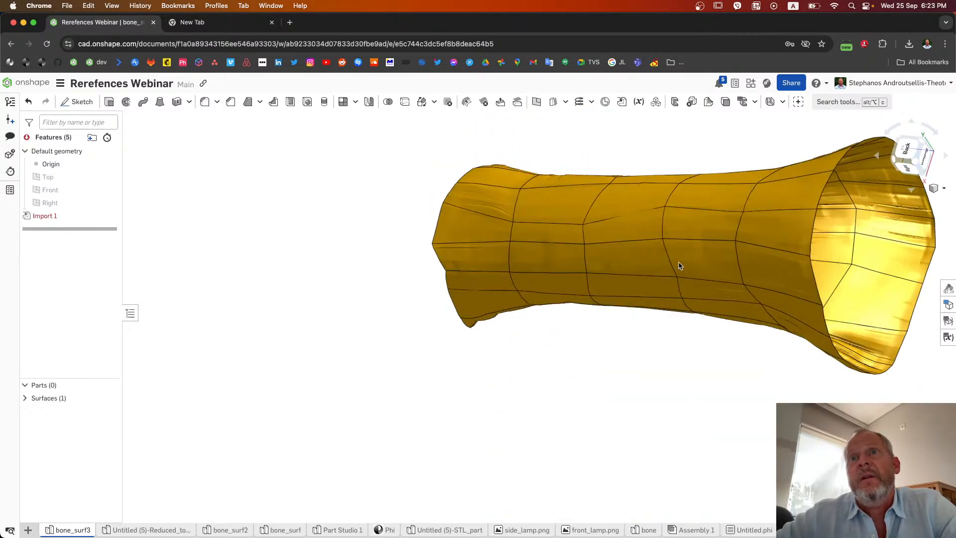
{"action": "right_click_drag", "start_coordinate": [543, 291], "coordinate": [601, 285]}
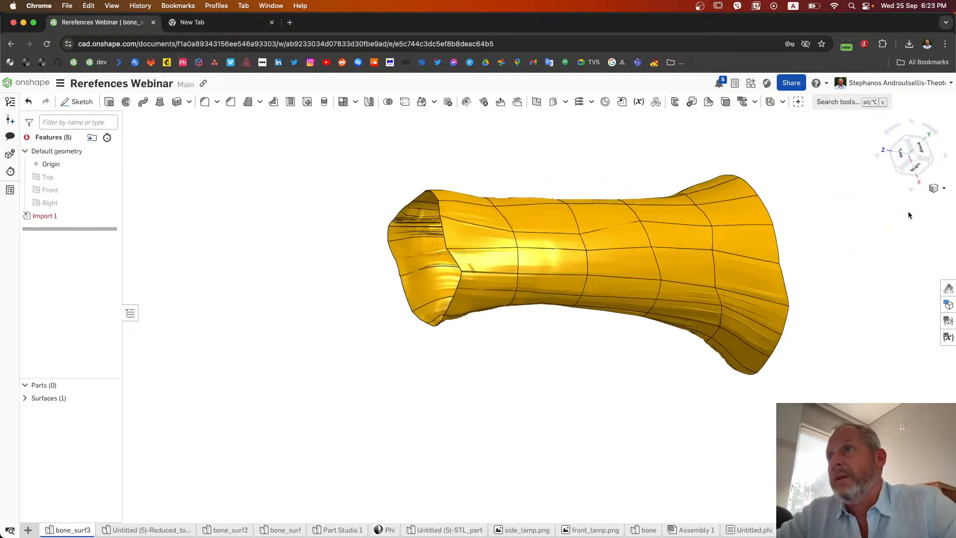
Step: Display the imported surface shaded without edges and check its wrinkles from several sides
{"action": "left_click", "coordinate": [943, 190]}
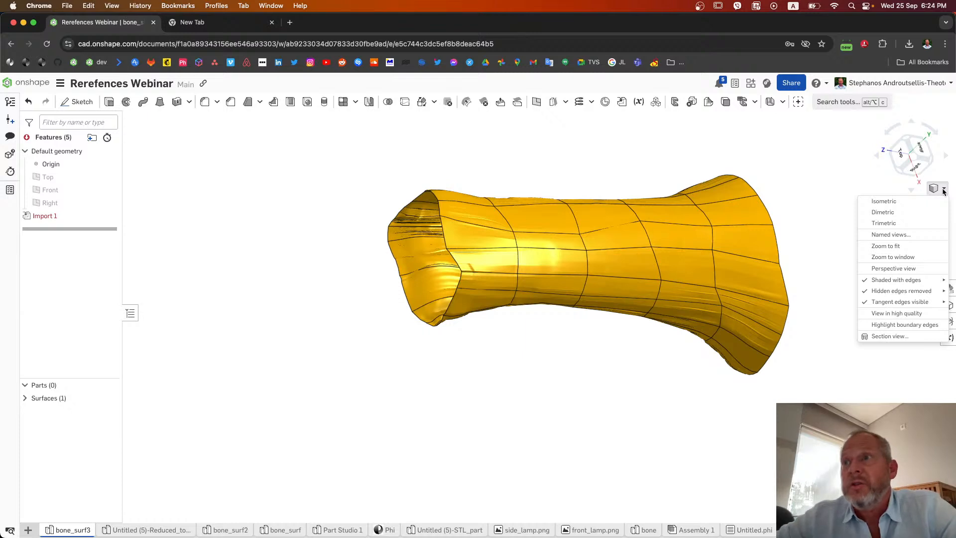
{"action": "mouse_move", "coordinate": [896, 282]}
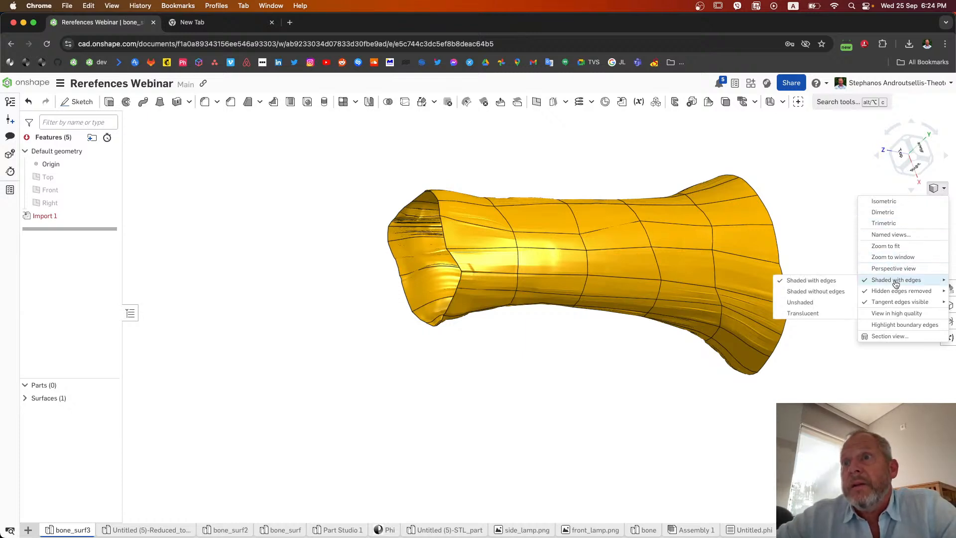
{"action": "left_click", "coordinate": [827, 293]}
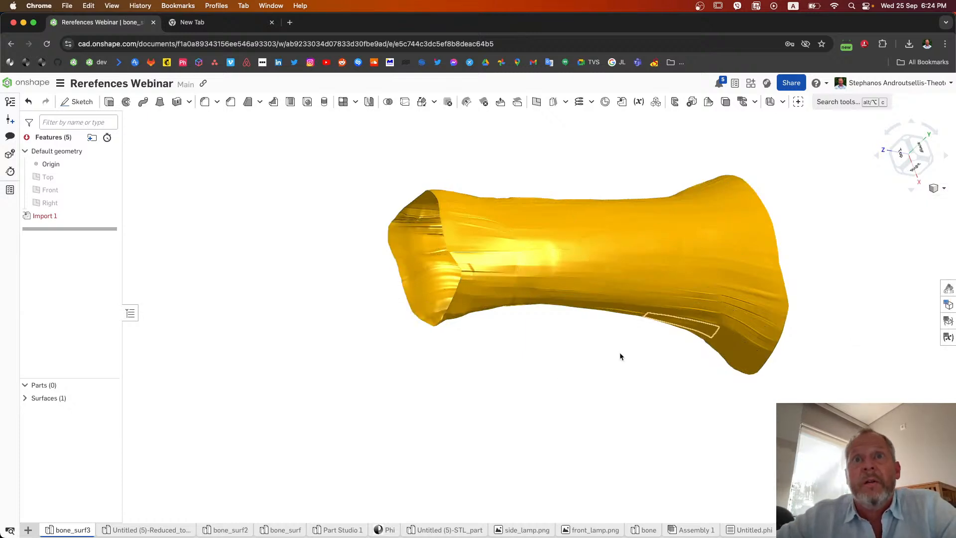
{"action": "right_click_drag", "start_coordinate": [551, 372], "coordinate": [788, 304]}
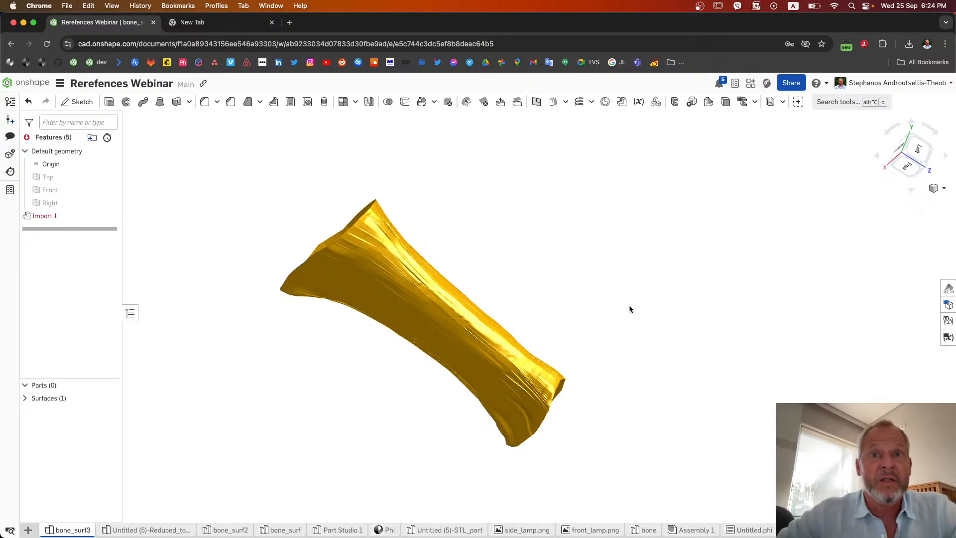
{"action": "scroll", "coordinate": [539, 309], "scroll_direction": "up", "scroll_amount": 3}
{"action": "right_click_drag", "start_coordinate": [539, 309], "coordinate": [478, 299]}
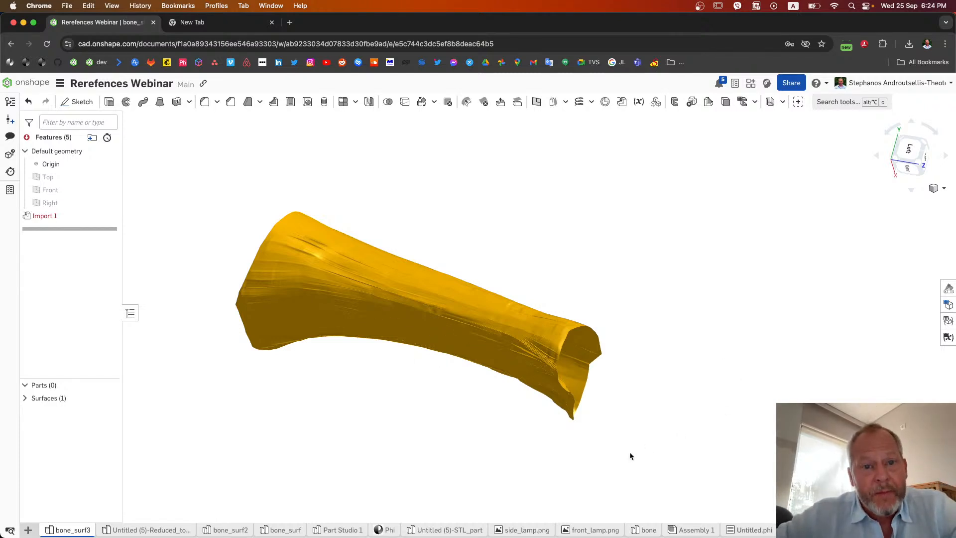
Step: Switch to Phi, show the edges, and smooth all edge loops around the sleeve together, including both open rims
{"action": "left_click", "coordinate": [382, 531]}
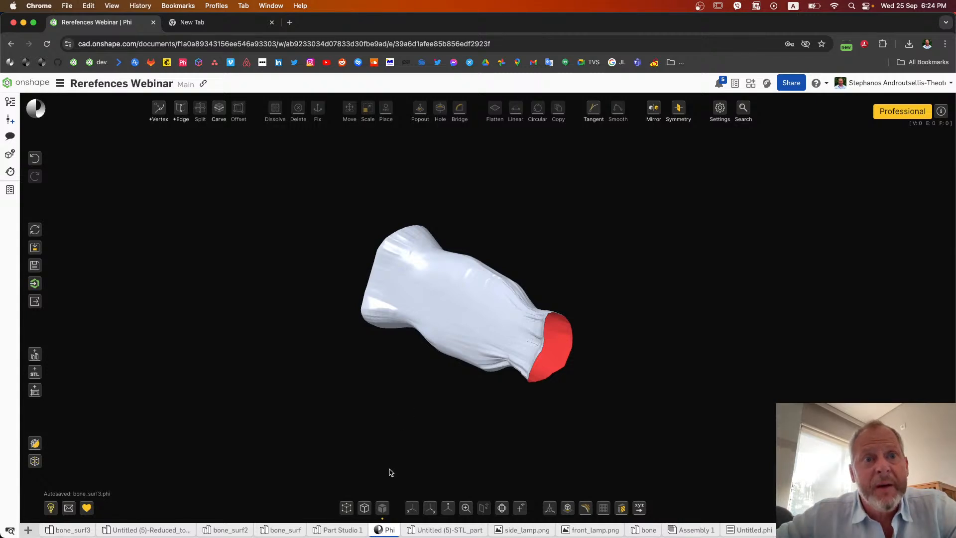
{"action": "left_click", "coordinate": [364, 507]}
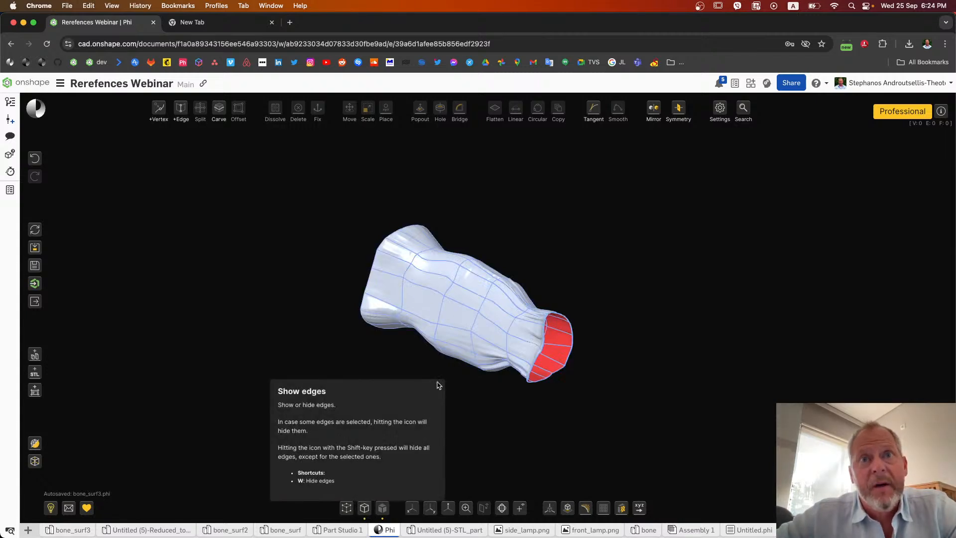
{"action": "double_click", "coordinate": [402, 294]}
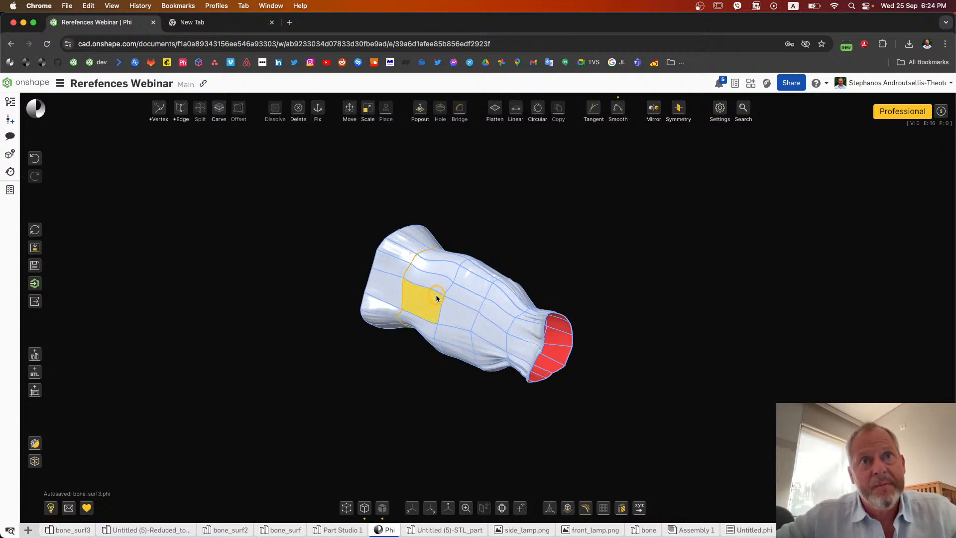
{"action": "double_click", "coordinate": [440, 308], "text": "shift"}
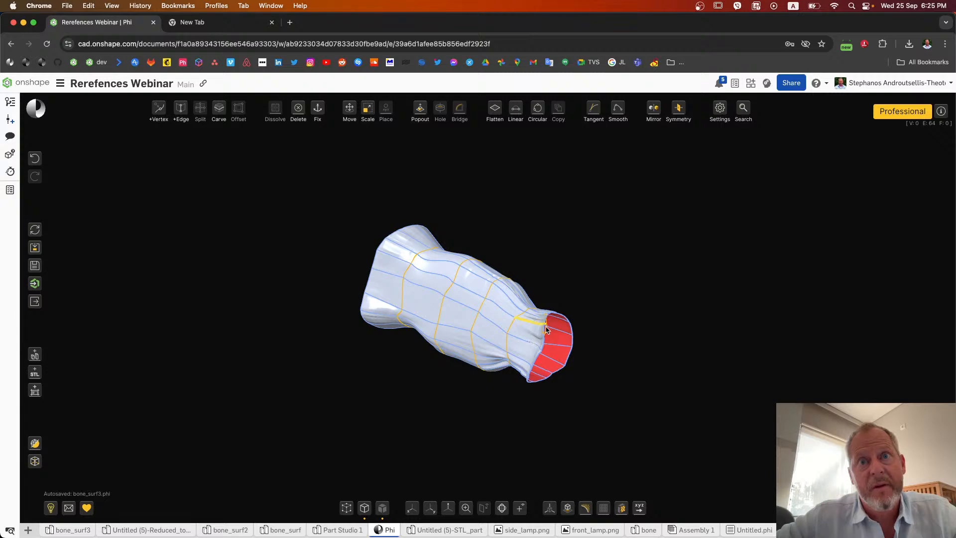
{"action": "double_click", "coordinate": [545, 344], "text": "shift"}
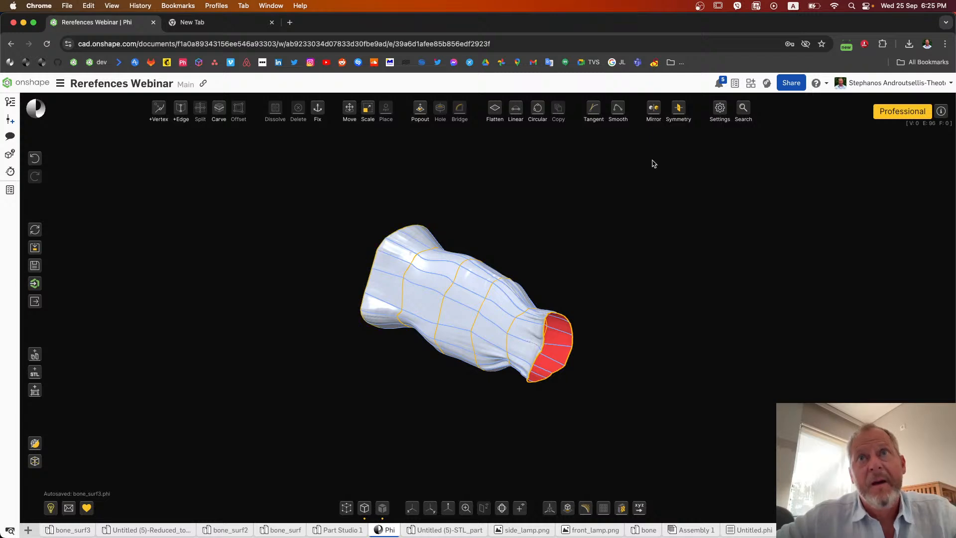
{"action": "mouse_move", "coordinate": [625, 117]}
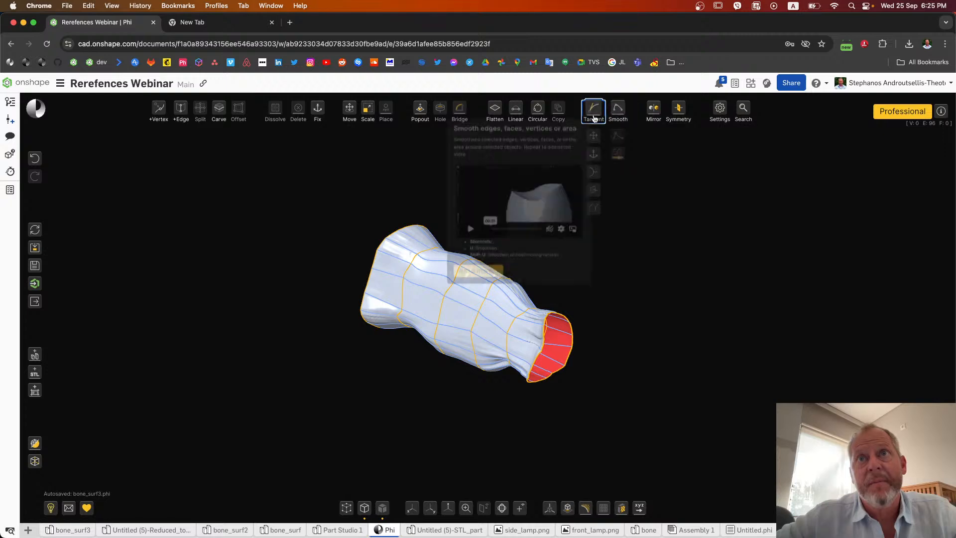
{"action": "left_click", "coordinate": [620, 115]}
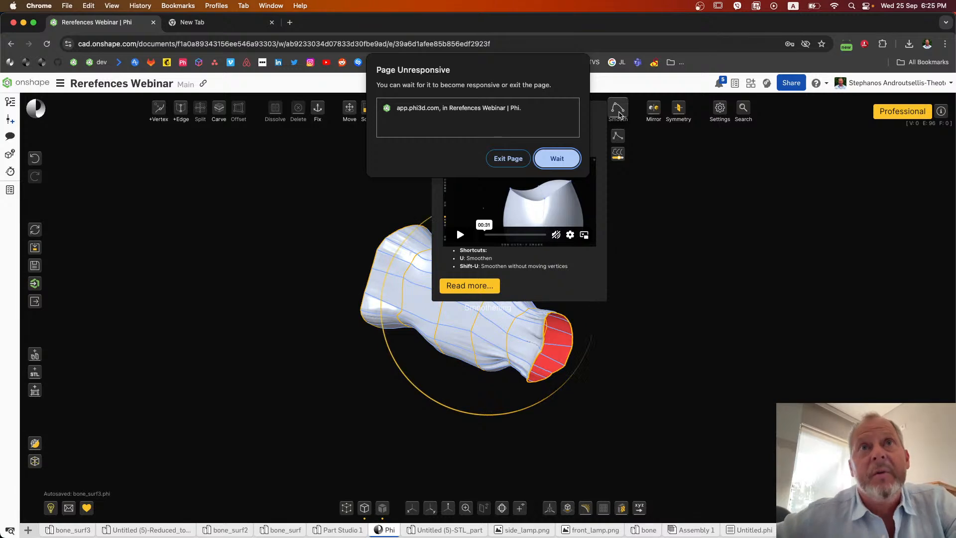
{"action": "left_click", "coordinate": [555, 159]}
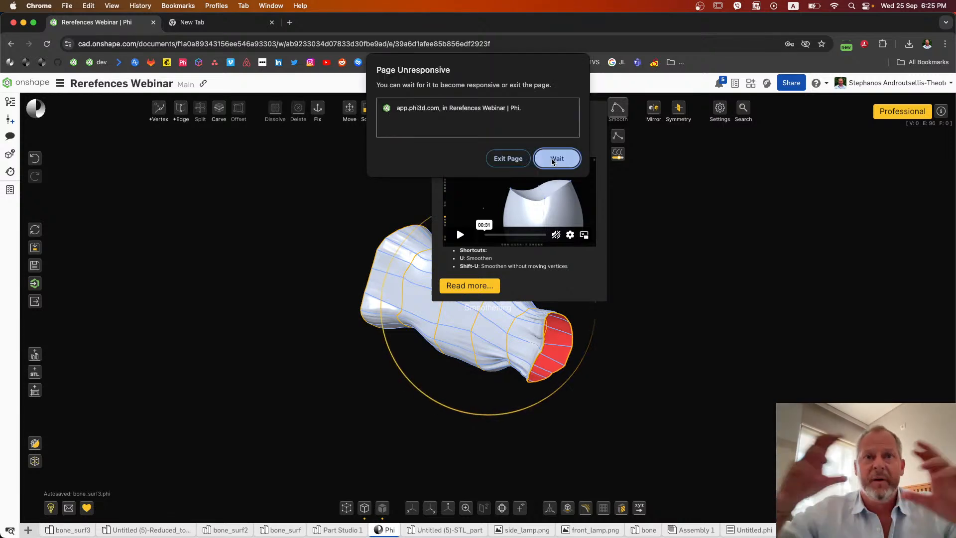
{"action": "left_click", "coordinate": [552, 162]}
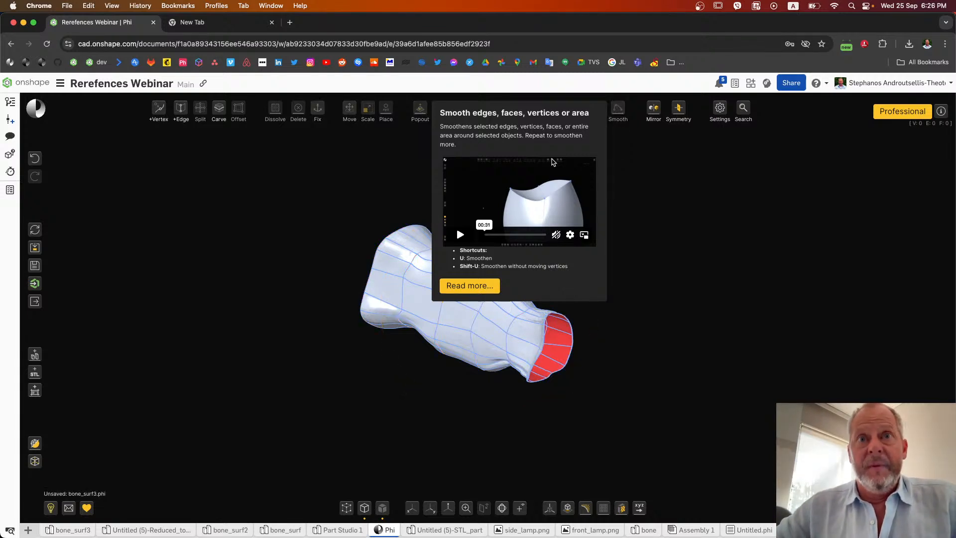
{"action": "left_click", "coordinate": [214, 317]}
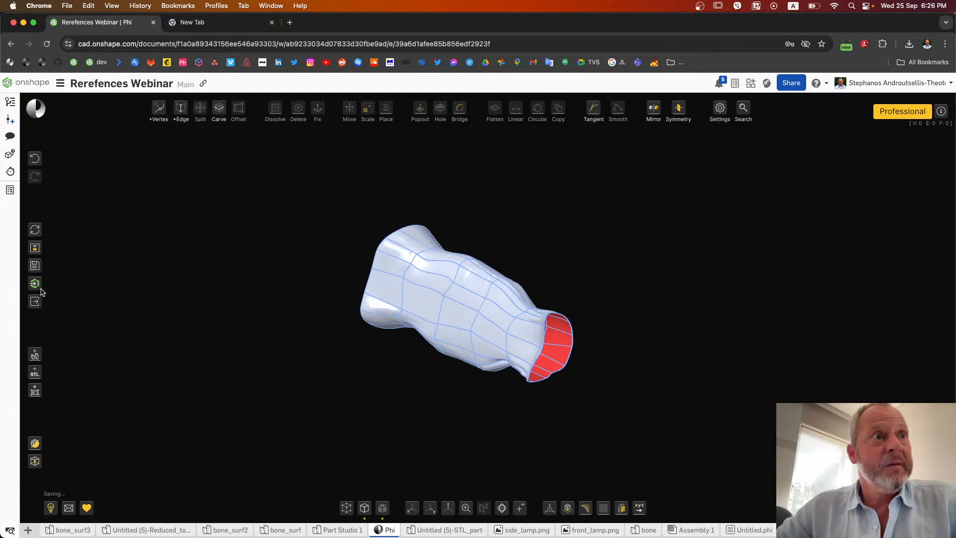
Step: Send the smoothed model to Onshape under the name bone_surf3
{"action": "mouse_move", "coordinate": [35, 283]}
{"action": "left_click", "coordinate": [76, 322]}
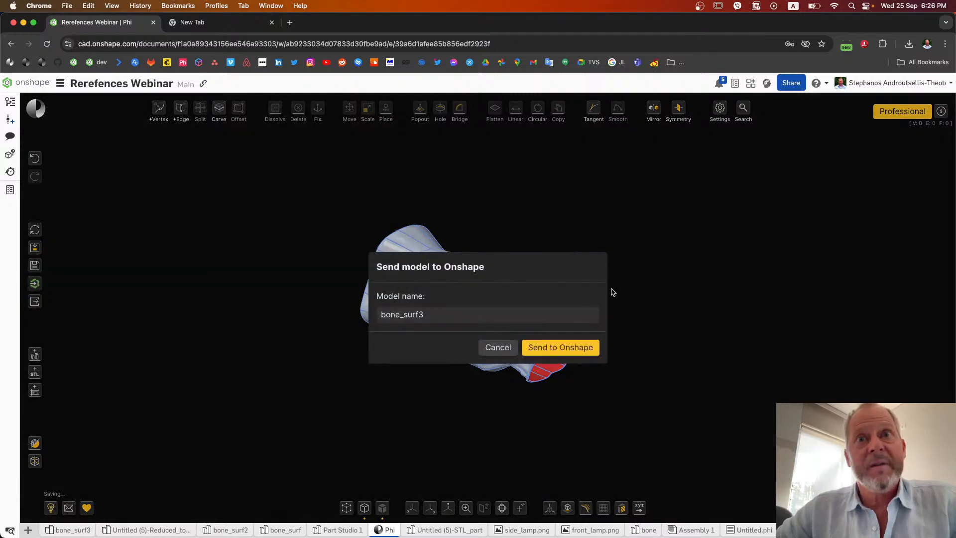
{"action": "left_click", "coordinate": [569, 354]}
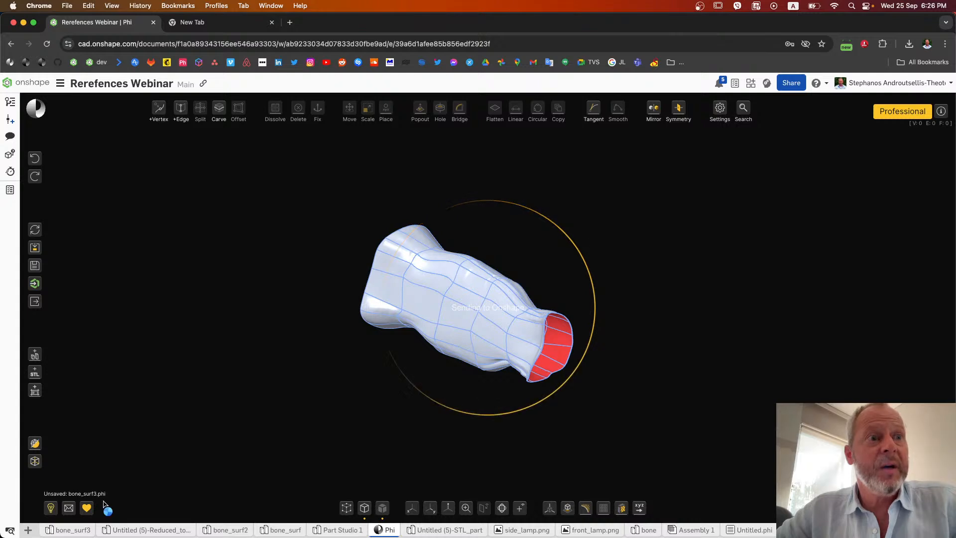
Step: Switch to the bone_surf3 part studio in Onshape and inspect the updated surface from several sides
{"action": "left_click", "coordinate": [80, 531]}
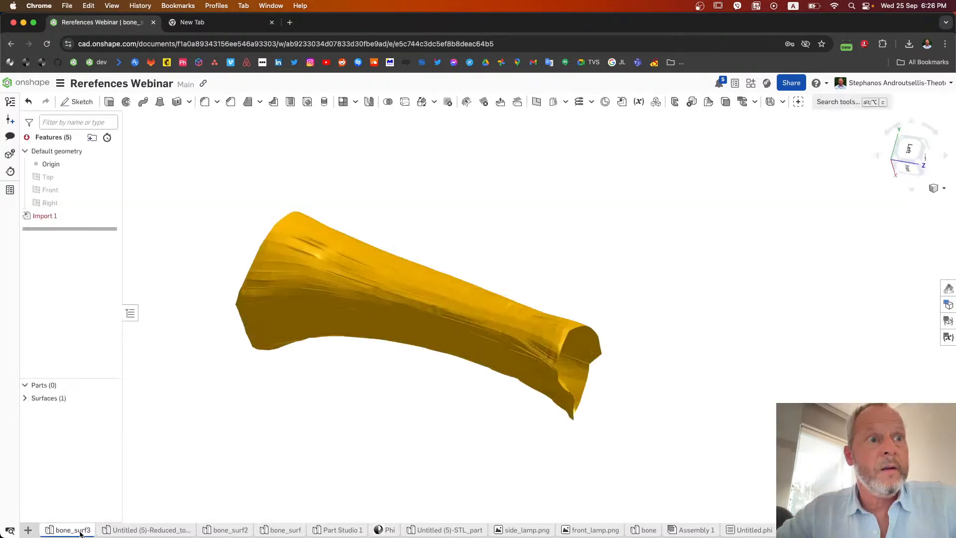
{"action": "right_click_drag", "start_coordinate": [589, 288], "coordinate": [741, 302]}
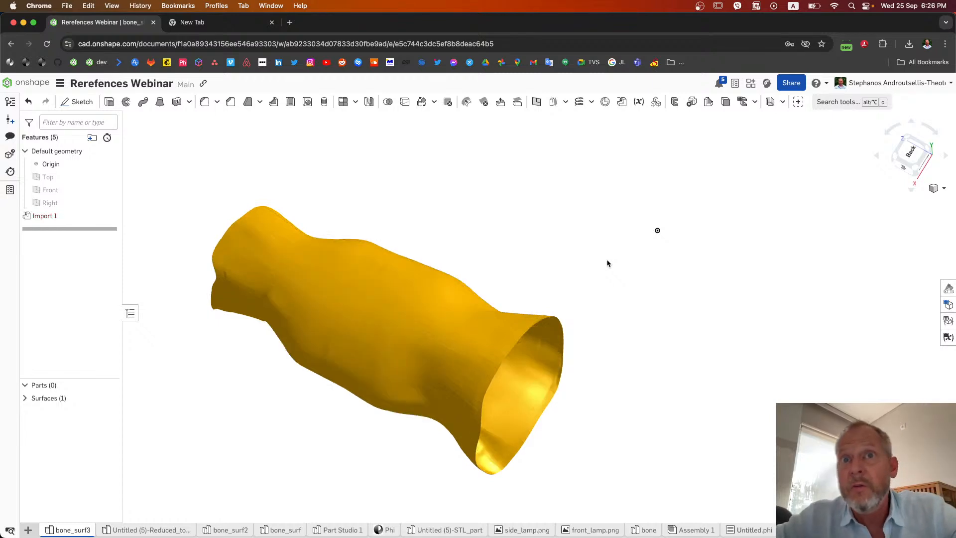
{"action": "mouse_move", "coordinate": [606, 263]}
{"action": "right_mouse_down"}
{"action": "mouse_move", "coordinate": [578, 273]}
{"action": "mouse_move", "coordinate": [604, 269]}
{"action": "mouse_move", "coordinate": [651, 287]}
{"action": "mouse_move", "coordinate": [515, 321]}
{"action": "mouse_move", "coordinate": [506, 290]}
{"action": "mouse_move", "coordinate": [555, 288]}
{"action": "mouse_move", "coordinate": [483, 298]}
{"action": "mouse_move", "coordinate": [431, 294]}
{"action": "mouse_move", "coordinate": [427, 283]}
{"action": "right_mouse_up"}
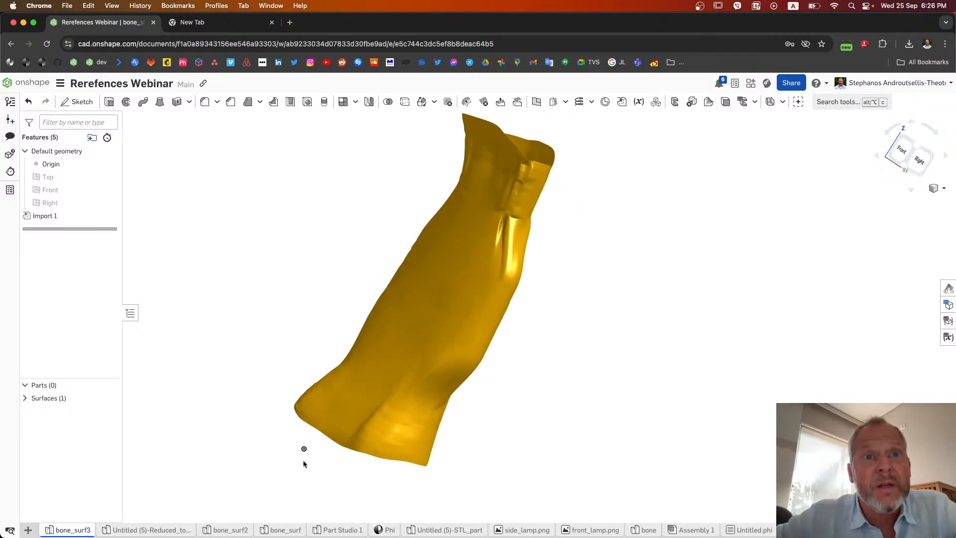
Step: Switch to Phi and examine the smoothed sleeve's creases, bulge and both open ends from all around
{"action": "left_click", "coordinate": [385, 529]}
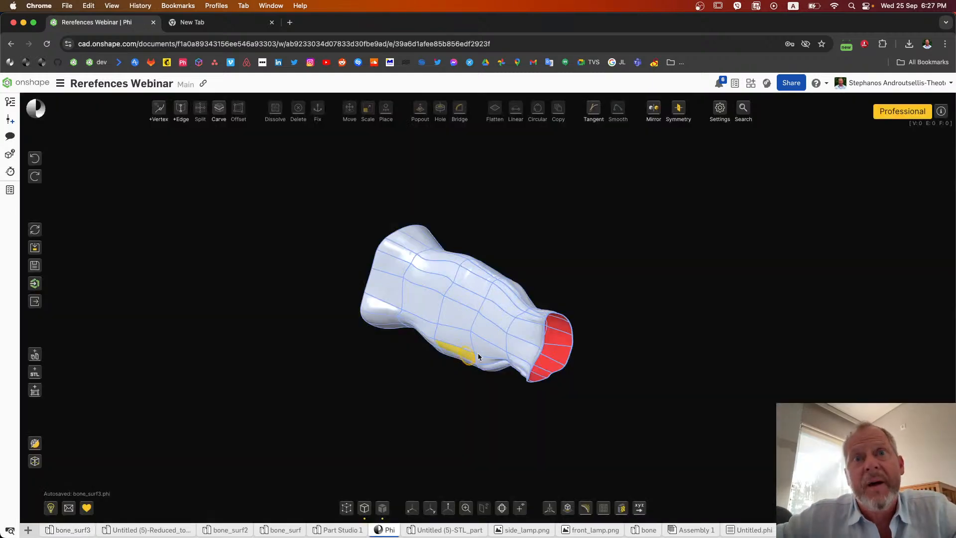
{"action": "scroll", "coordinate": [504, 374], "scroll_direction": "up", "scroll_amount": 5}
{"action": "scroll", "coordinate": [506, 374], "scroll_direction": "up", "scroll_amount": 5}
{"action": "right_click_drag", "start_coordinate": [506, 374], "coordinate": [525, 354]}
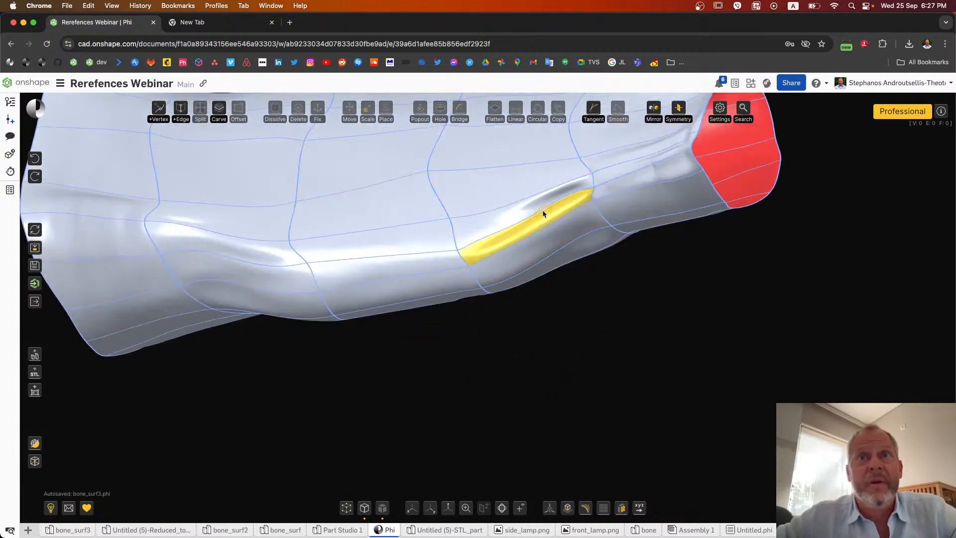
{"action": "scroll", "coordinate": [542, 210], "scroll_direction": "down", "scroll_amount": 8}
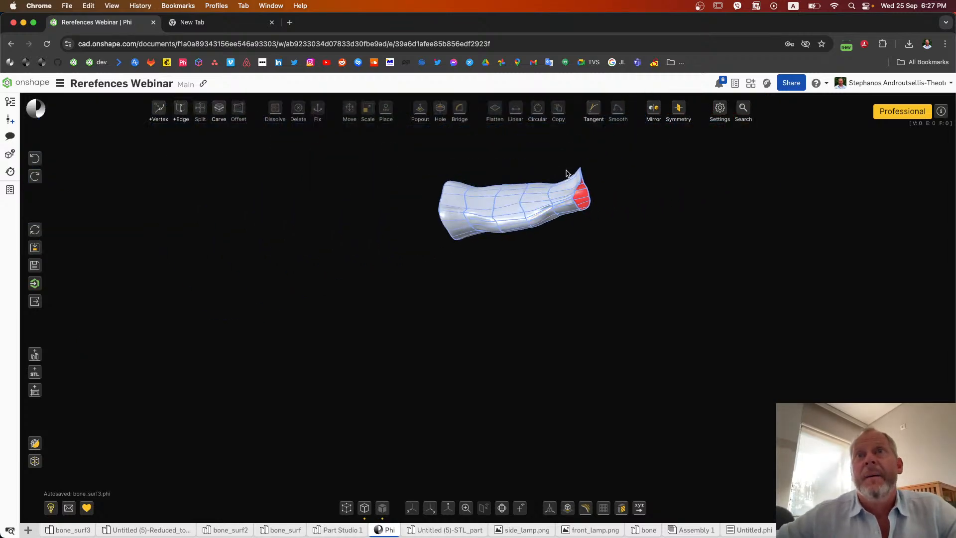
{"action": "scroll", "coordinate": [558, 173], "scroll_direction": "up", "scroll_amount": 5}
{"action": "right_click_drag", "start_coordinate": [558, 174], "coordinate": [404, 189]}
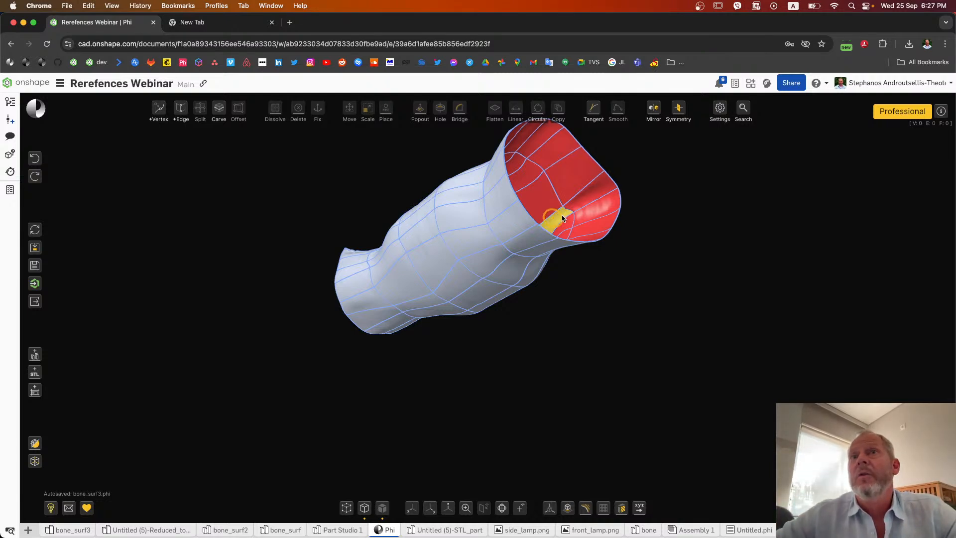
{"action": "right_click_drag", "start_coordinate": [670, 262], "coordinate": [546, 358]}
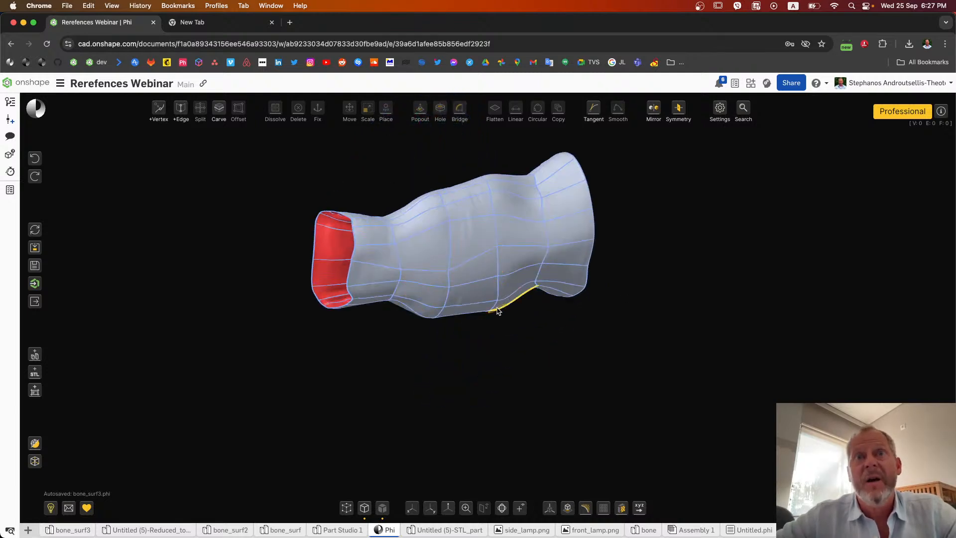
{"action": "right_click_drag", "start_coordinate": [554, 392], "coordinate": [506, 396]}
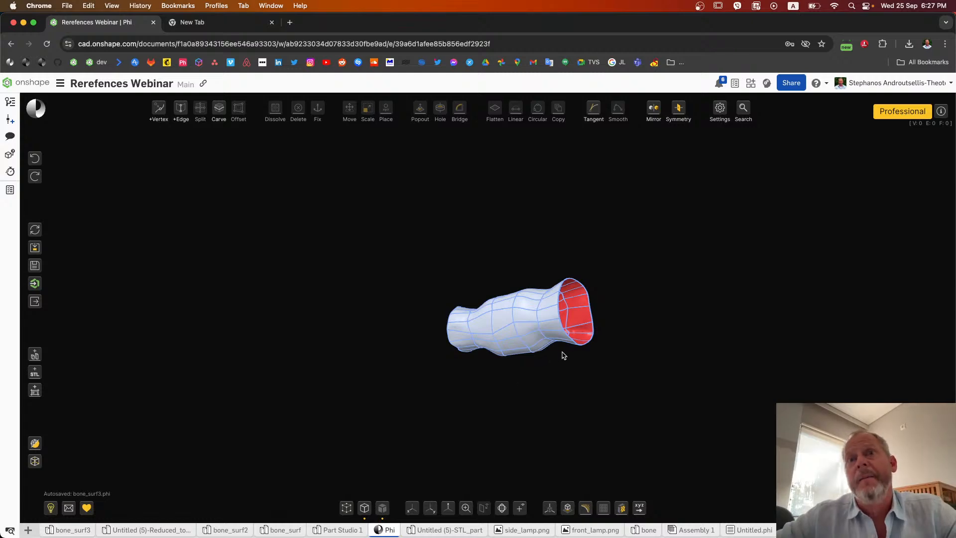
{"action": "scroll", "coordinate": [562, 355], "scroll_direction": "up", "scroll_amount": 8}
{"action": "scroll", "coordinate": [565, 352], "scroll_direction": "down", "scroll_amount": 4}
{"action": "right_click_drag", "start_coordinate": [572, 344], "coordinate": [546, 377]}
{"action": "scroll", "coordinate": [597, 352], "scroll_direction": "down", "scroll_amount": 4}
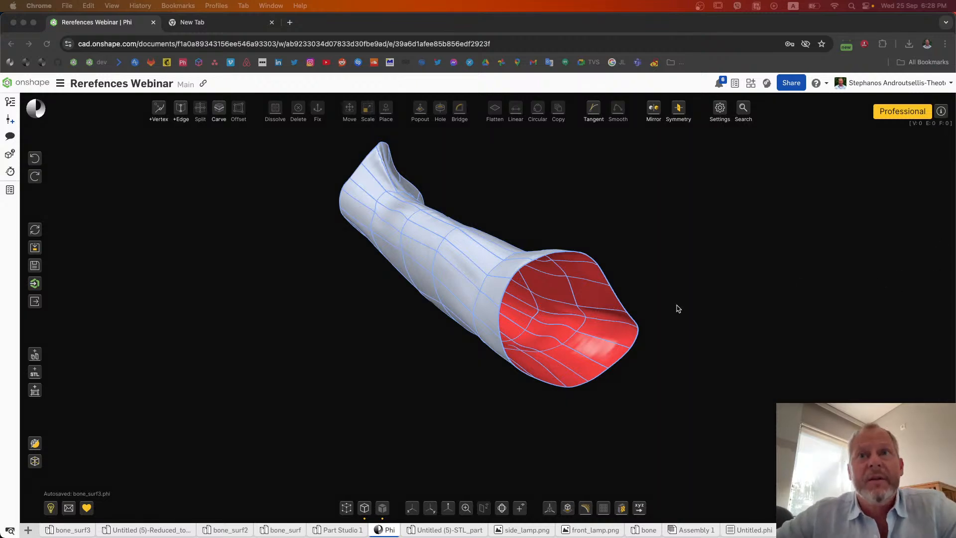
Step: Load the front_lamp image as a reference sketch in Front orientation with a width of 10
{"action": "left_click", "coordinate": [420, 344]}
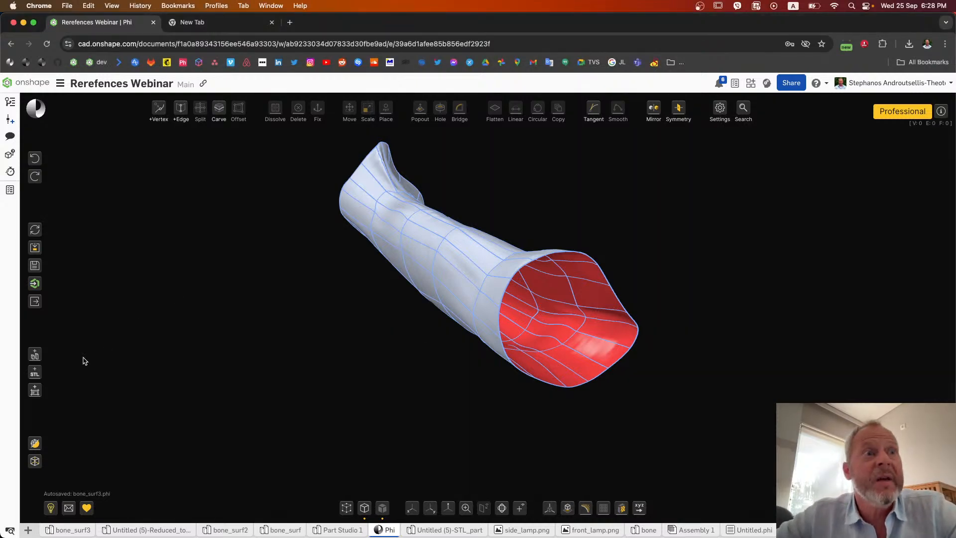
{"action": "left_click", "coordinate": [35, 393]}
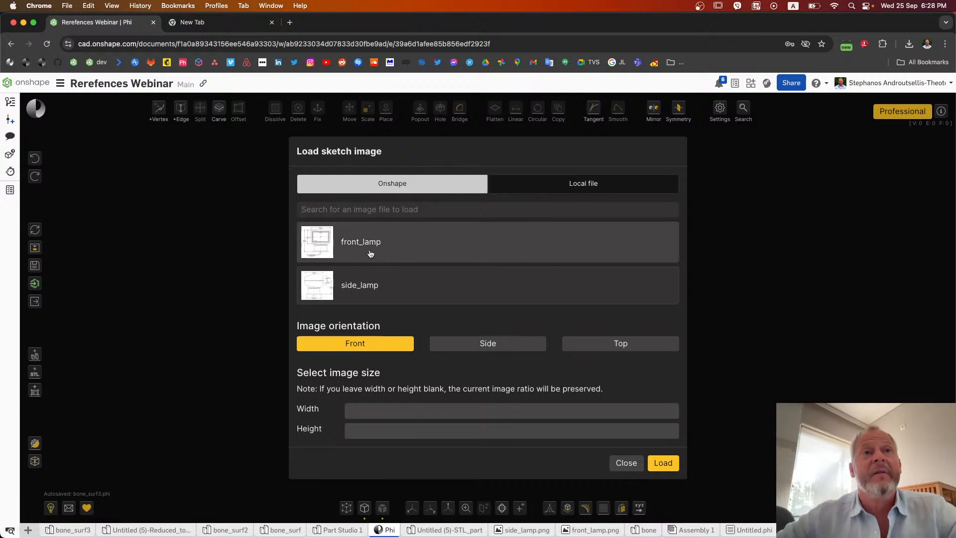
{"action": "left_click", "coordinate": [333, 255]}
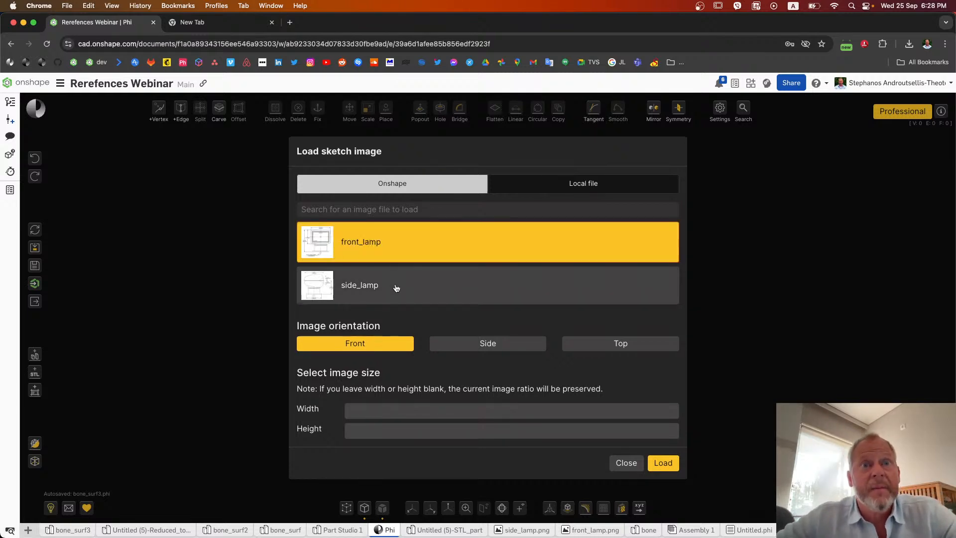
{"action": "left_click", "coordinate": [407, 416]}
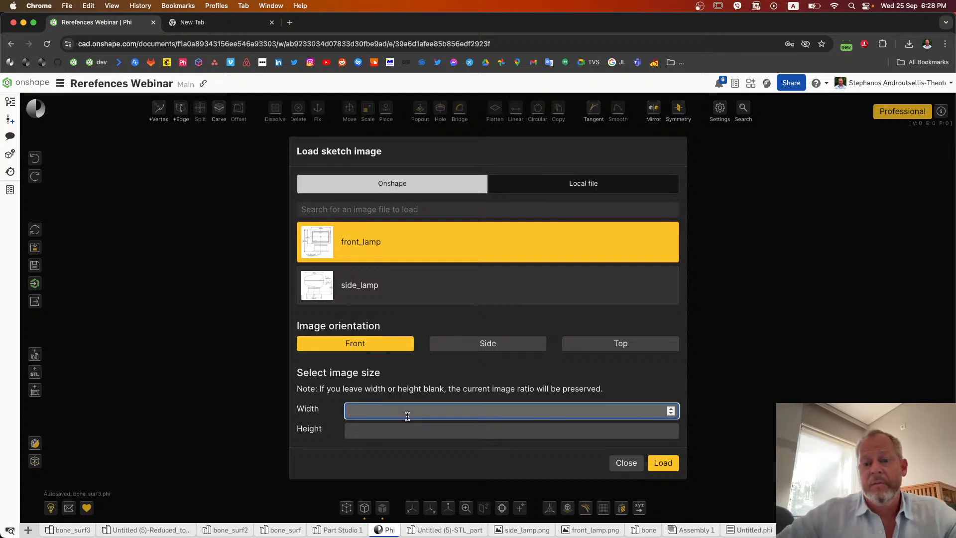
{"action": "type", "text": "10"}
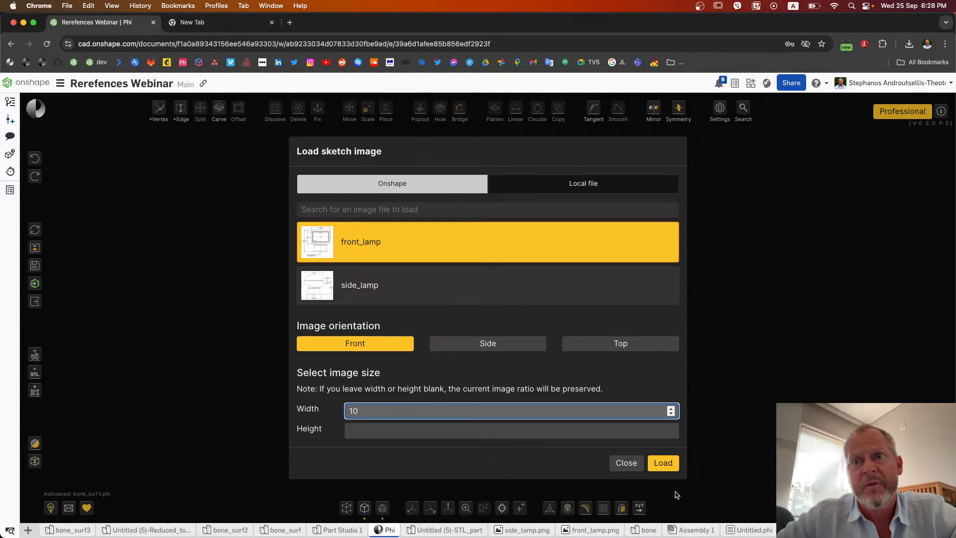
{"action": "left_click", "coordinate": [661, 463]}
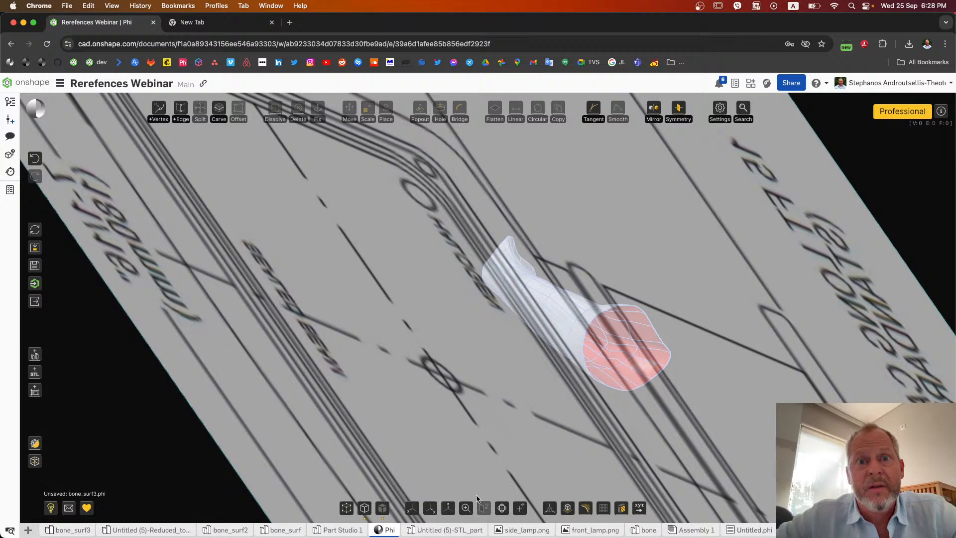
{"action": "left_click", "coordinate": [466, 508]}
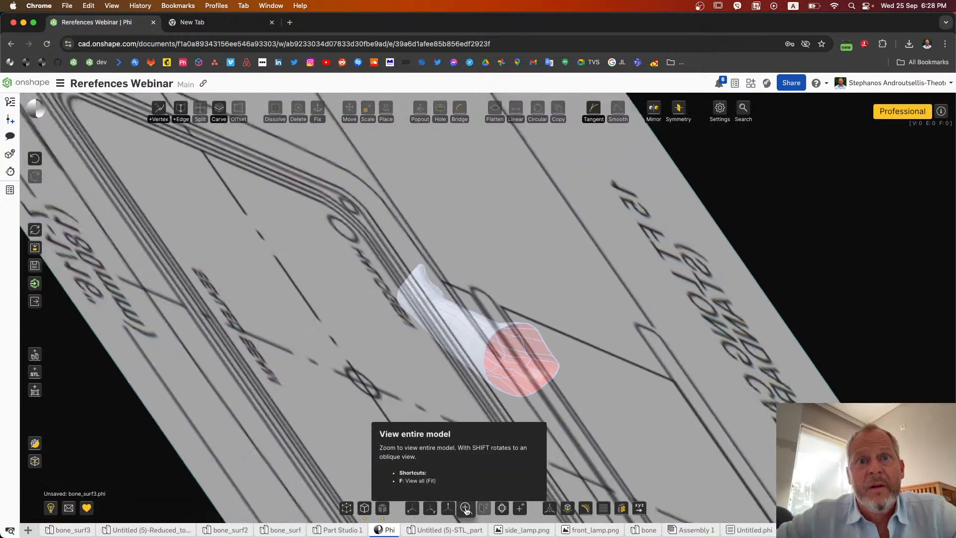
{"action": "right_click_drag", "start_coordinate": [384, 354], "coordinate": [411, 325]}
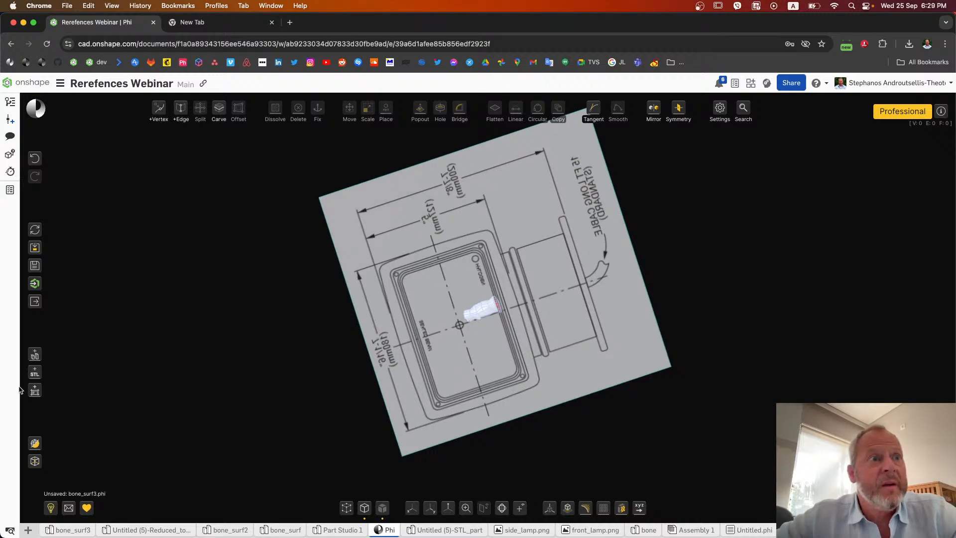
Step: Load the side_lamp image as a second reference sketch in Side orientation with a width of 10
{"action": "left_click", "coordinate": [34, 390]}
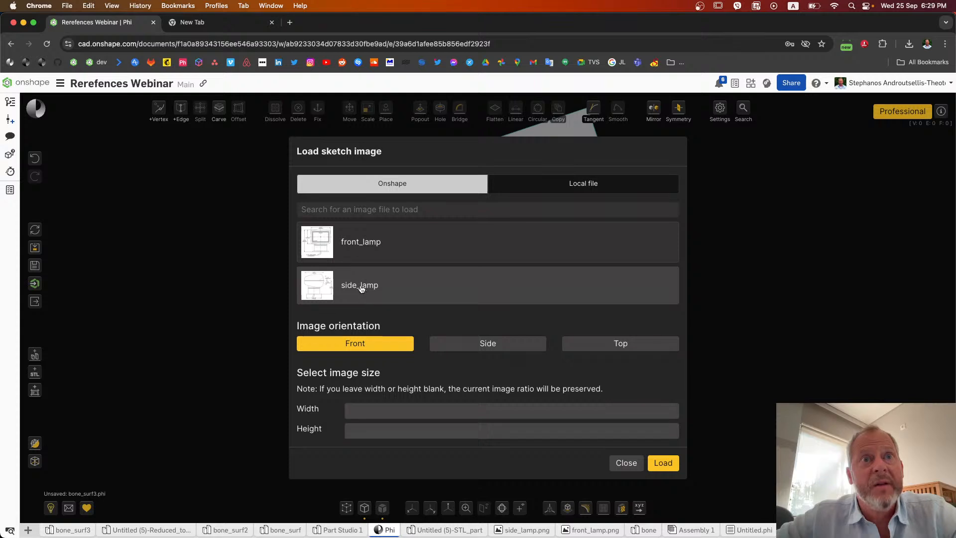
{"action": "left_click", "coordinate": [367, 292]}
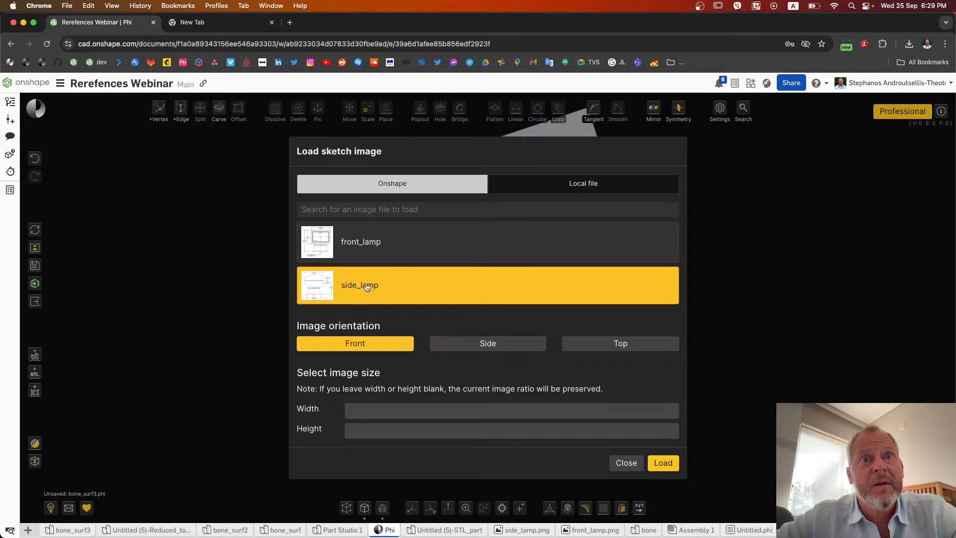
{"action": "left_click", "coordinate": [488, 348]}
{"action": "left_click", "coordinate": [413, 412]}
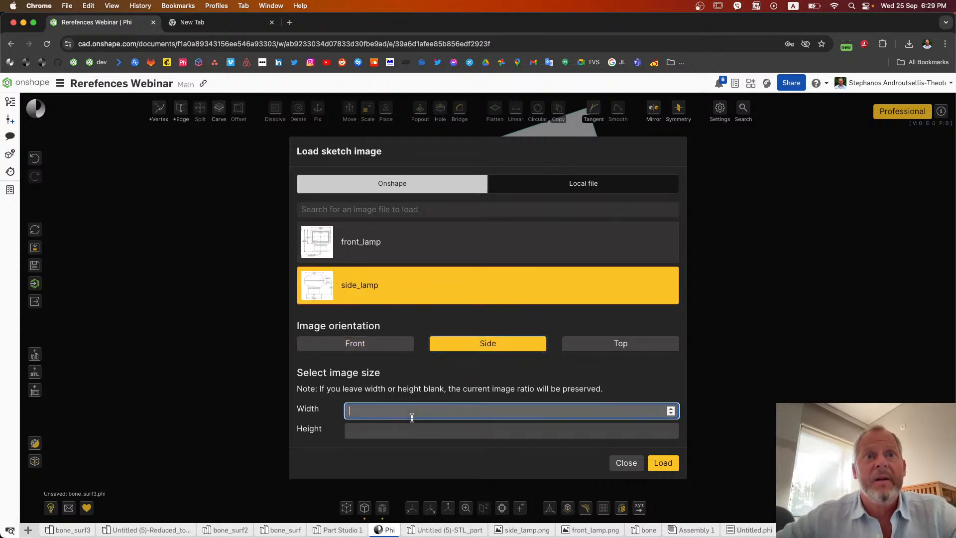
{"action": "type", "text": "10"}
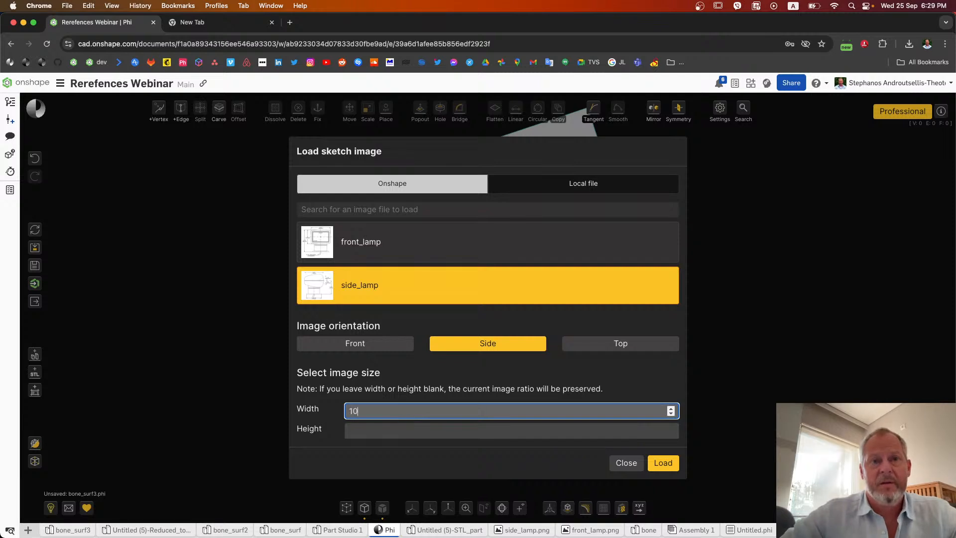
{"action": "left_click", "coordinate": [675, 459]}
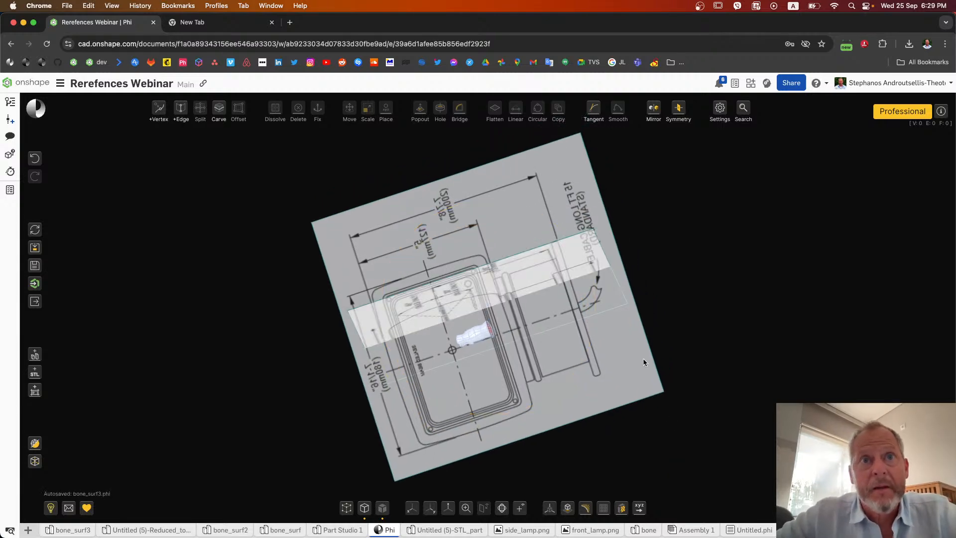
Step: Edit the reference sketches by moving the side_lamp plane perpendicular to its face, out to the far end of the front_lamp plane, and finish sketch editing
{"action": "mouse_move", "coordinate": [322, 376]}
{"action": "middle_mouse_down"}
{"action": "mouse_move", "coordinate": [380, 376]}
{"action": "mouse_move", "coordinate": [329, 378]}
{"action": "middle_mouse_up"}
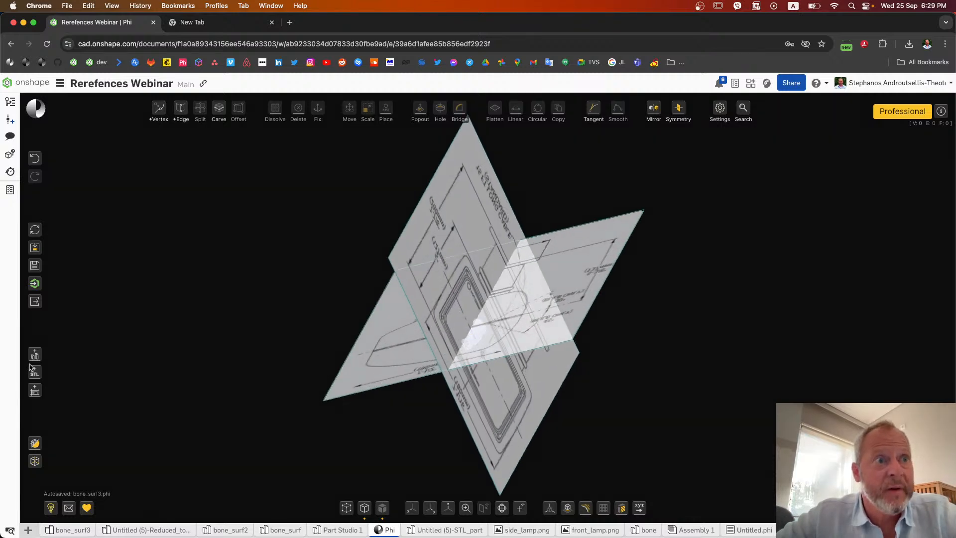
{"action": "mouse_move", "coordinate": [36, 390]}
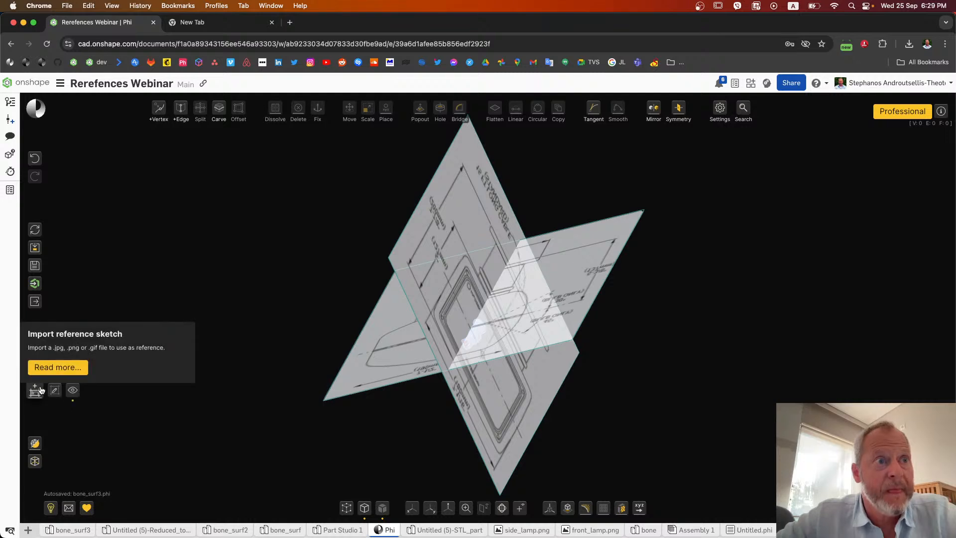
{"action": "left_click", "coordinate": [55, 393]}
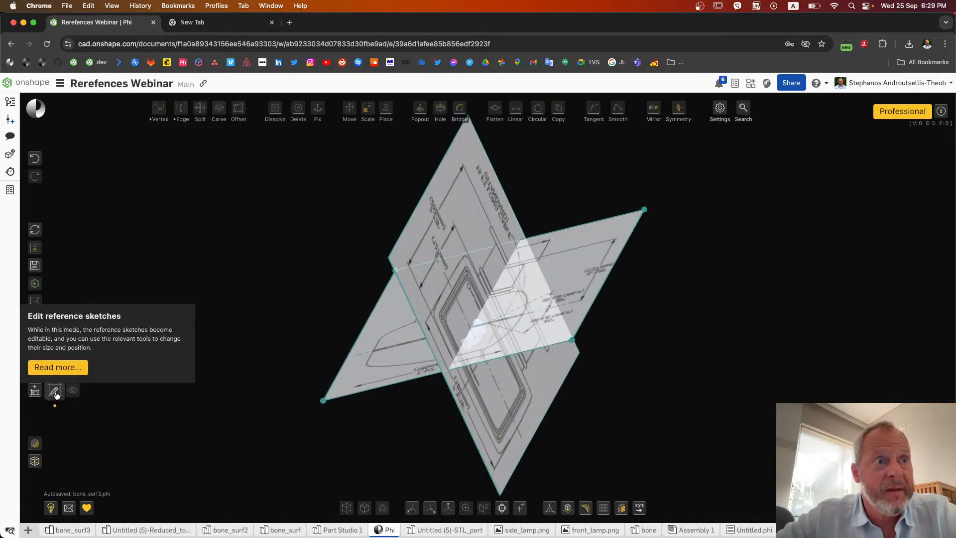
{"action": "left_click", "coordinate": [589, 263]}
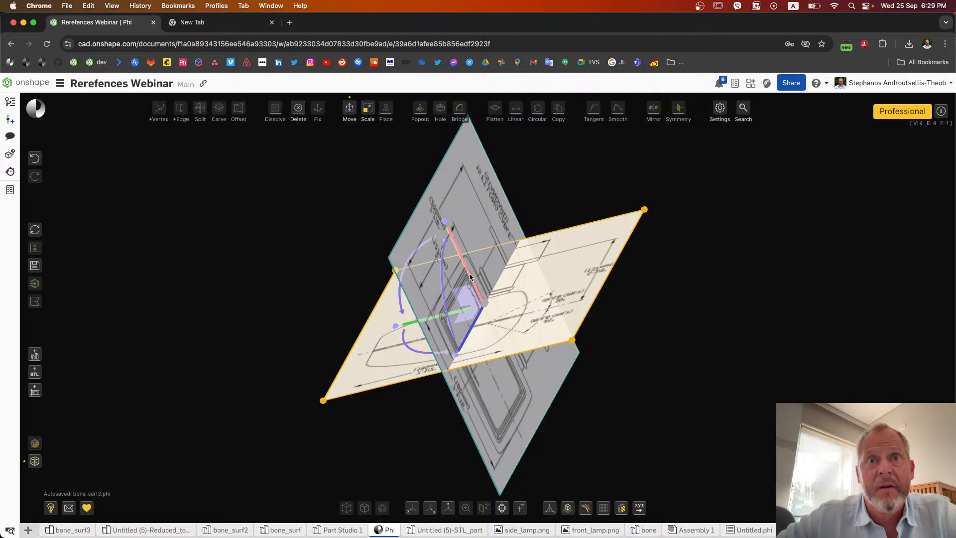
{"action": "left_click_drag", "start_coordinate": [471, 279], "coordinate": [497, 362]}
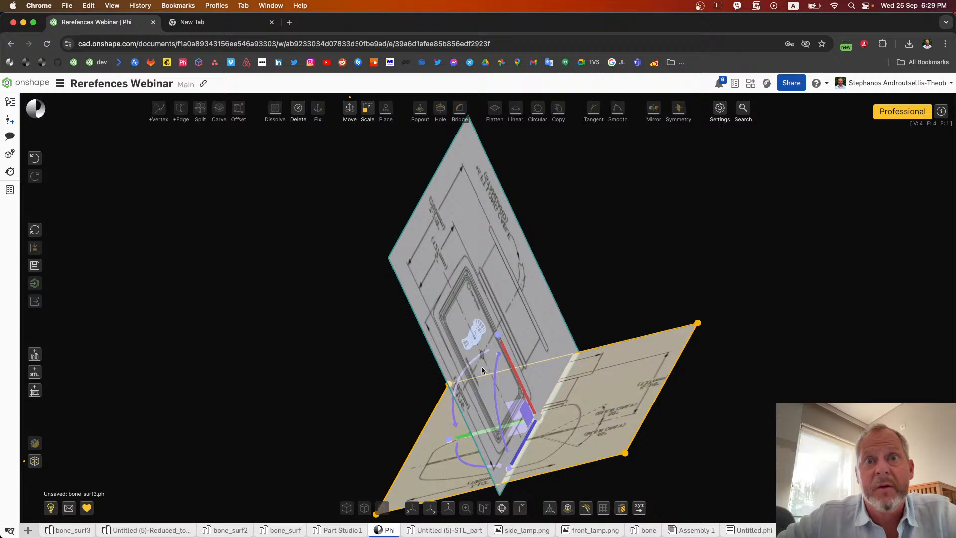
{"action": "left_click", "coordinate": [611, 282]}
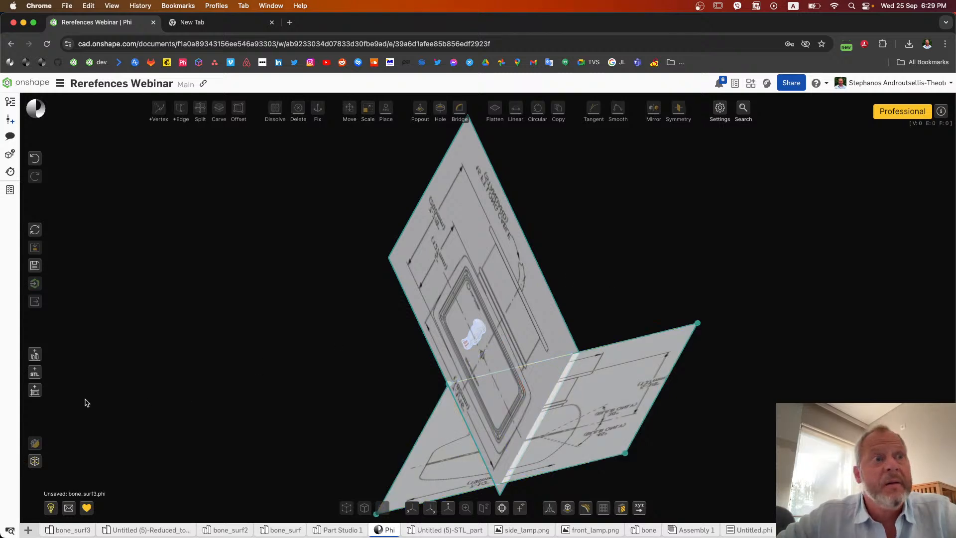
{"action": "mouse_move", "coordinate": [44, 393]}
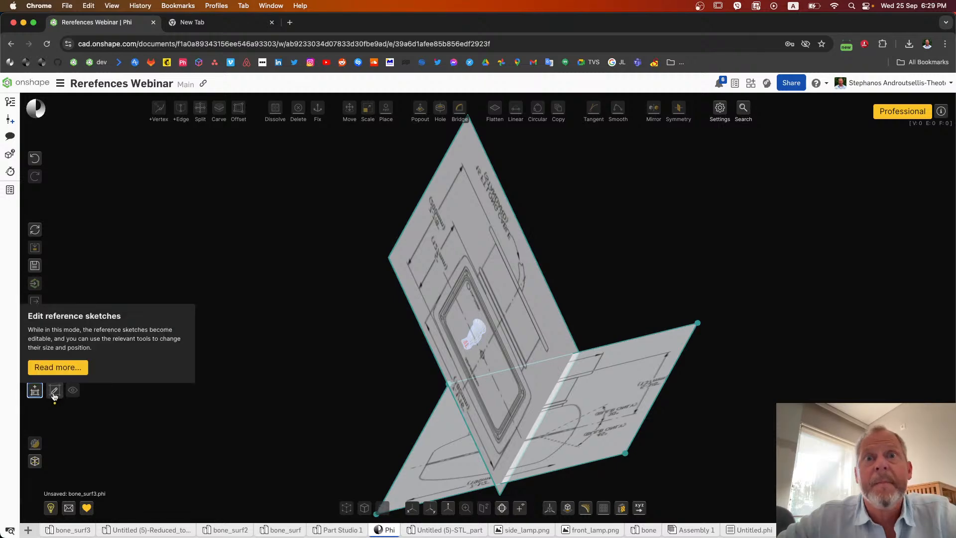
{"action": "left_click", "coordinate": [53, 395]}
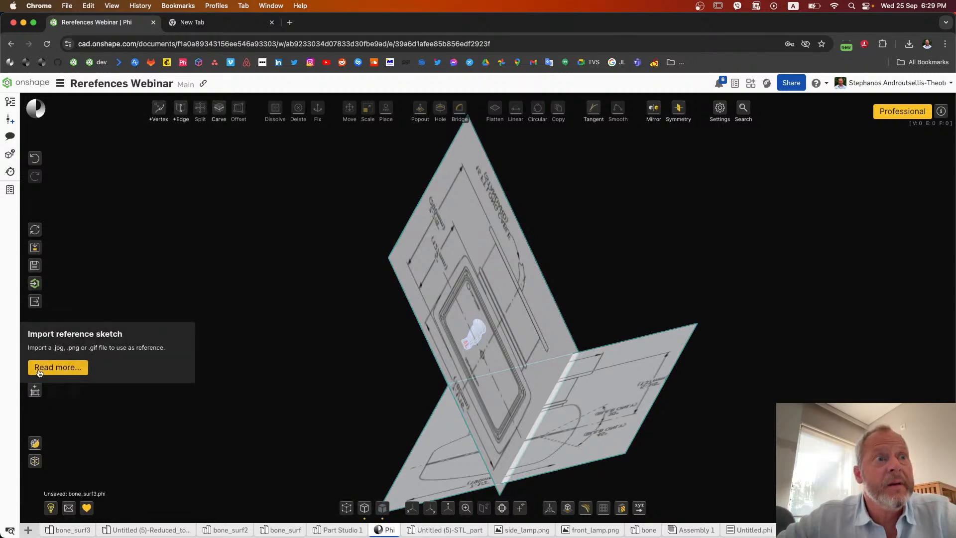
Step: Load another side_lamp reference sketch in Side orientation with width and height left blank, and view the sketches down the X axis
{"action": "left_click", "coordinate": [35, 390]}
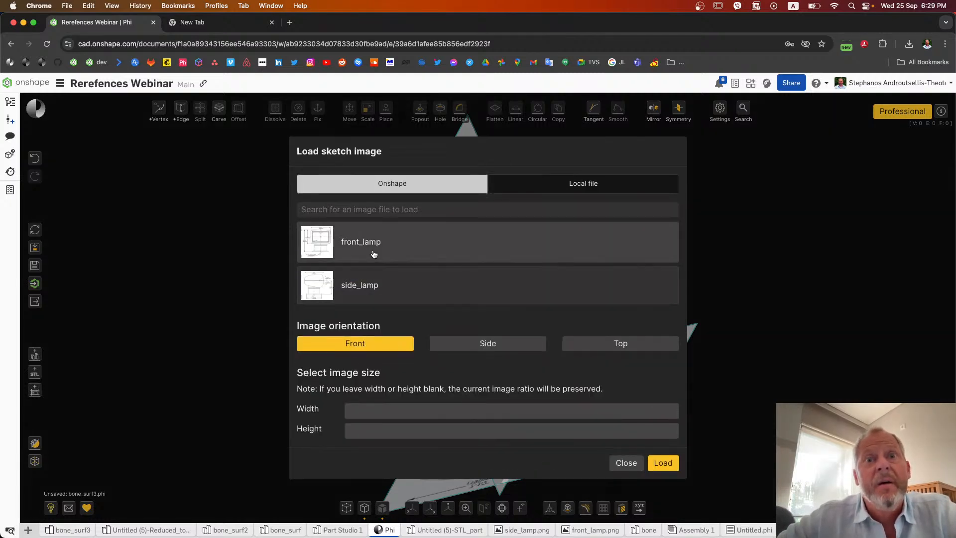
{"action": "left_click", "coordinate": [371, 282]}
{"action": "left_click", "coordinate": [481, 343]}
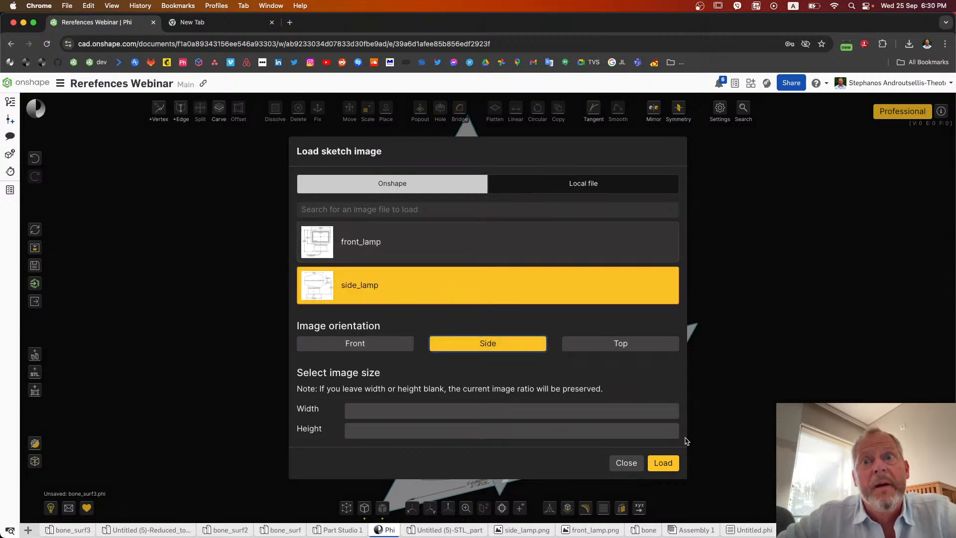
{"action": "left_click", "coordinate": [663, 464]}
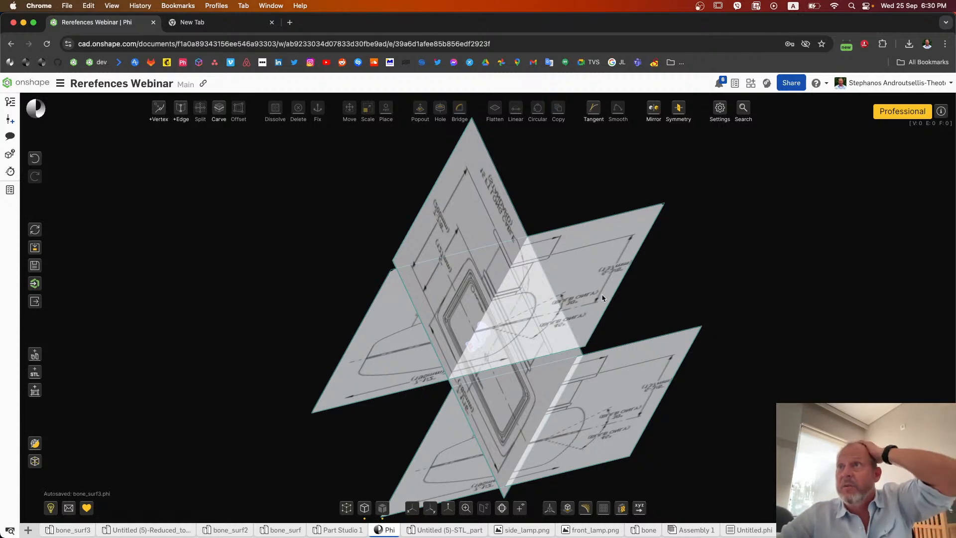
{"action": "middle_click_drag", "start_coordinate": [602, 298], "coordinate": [642, 327]}
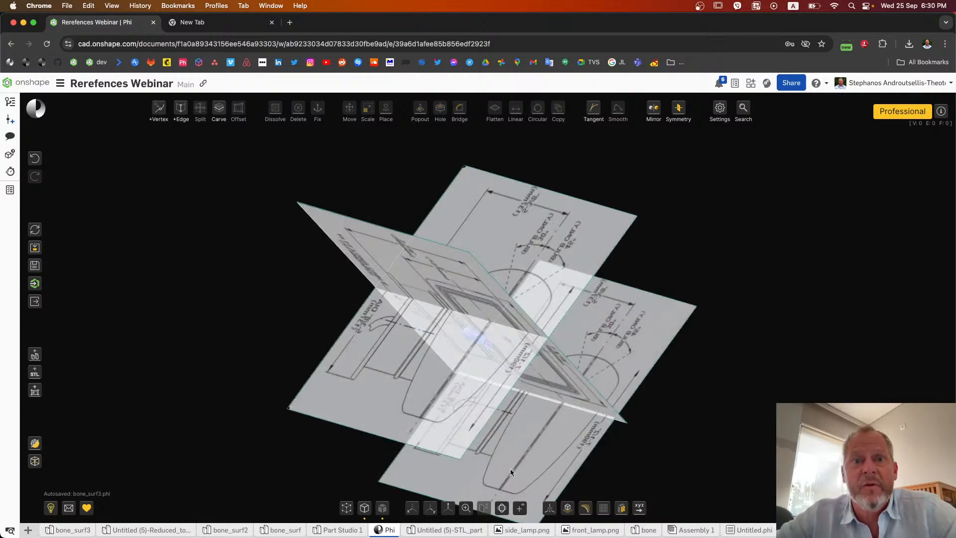
{"action": "left_click", "coordinate": [411, 511]}
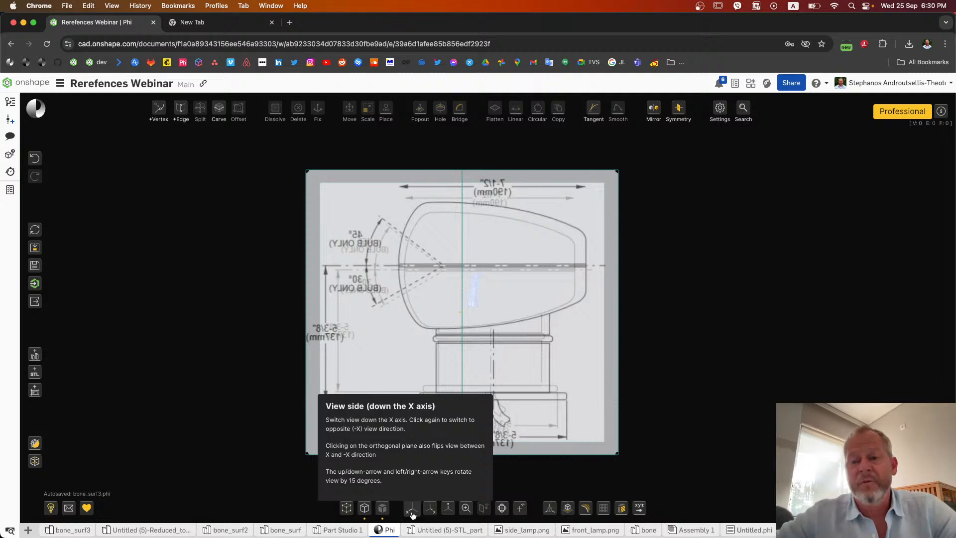